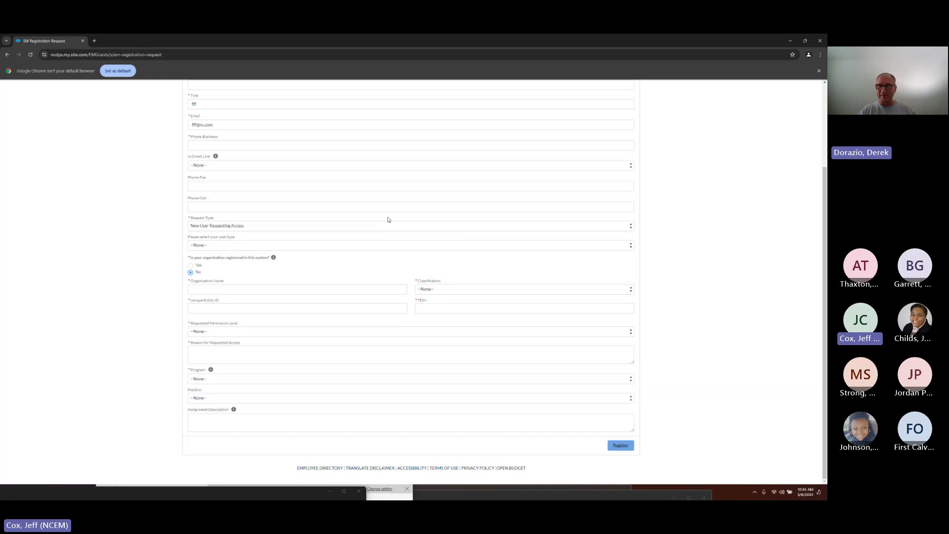
- Mark the organization as already registered in the system and select First Calvary Baptist Church from the Organizations list
scroll(401, 233, up, 3)
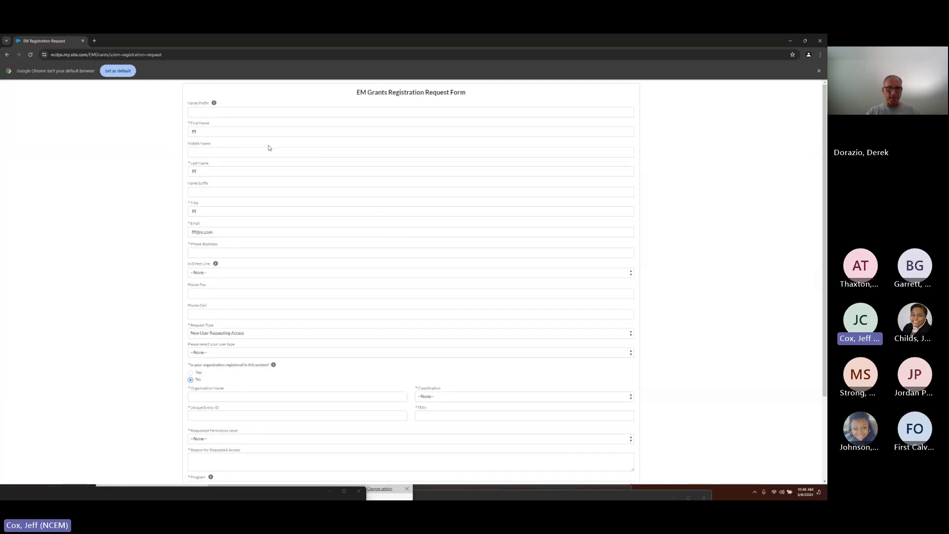
scroll(282, 158, down, 3)
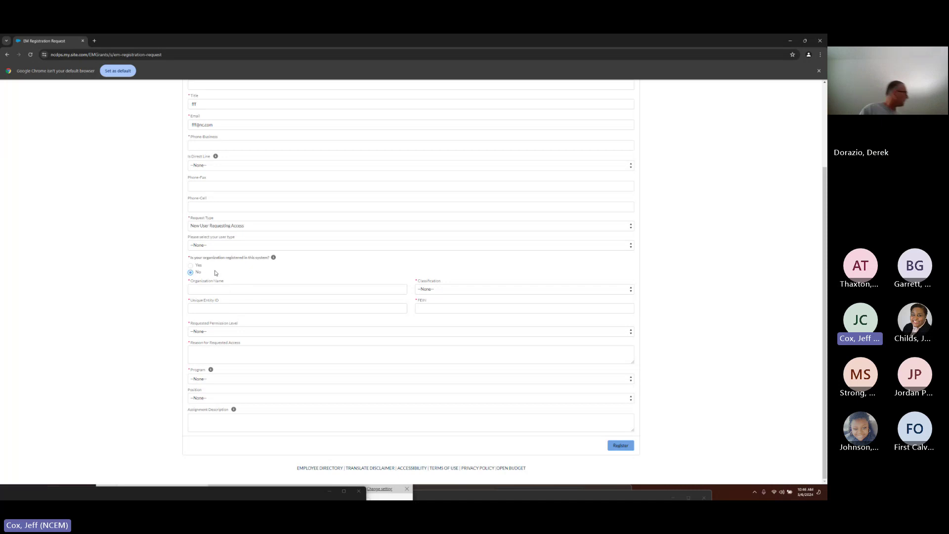
click(191, 266)
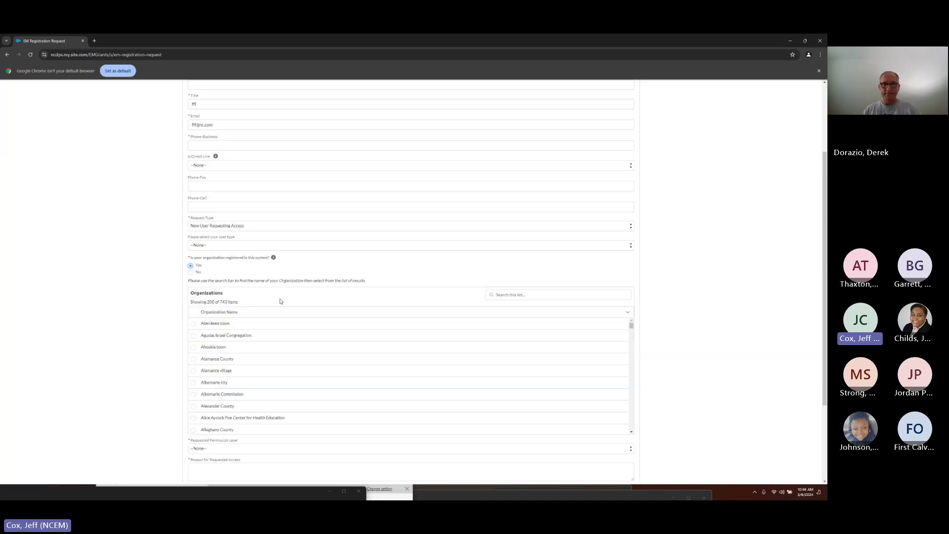
drag(631, 322, 636, 437)
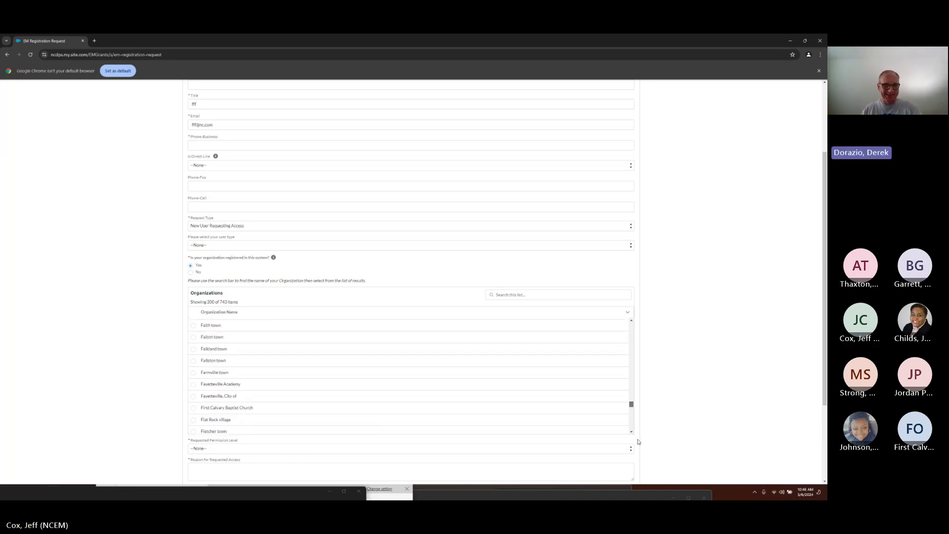
scroll(296, 366, down, 1)
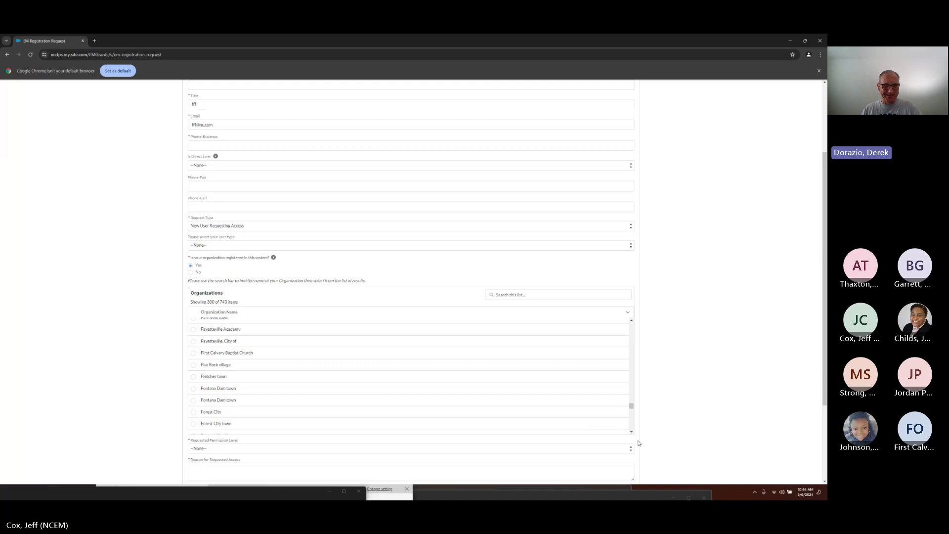
click(193, 354)
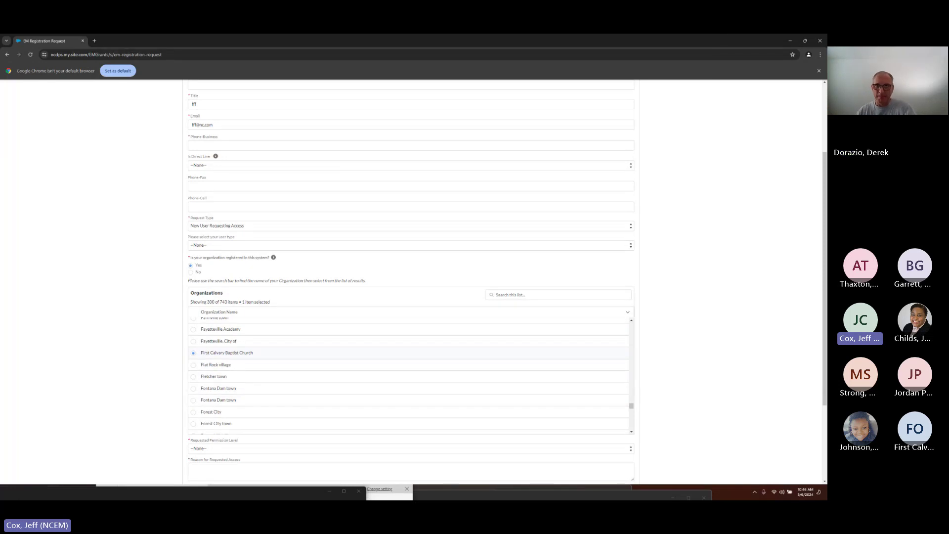
key(super+Down)
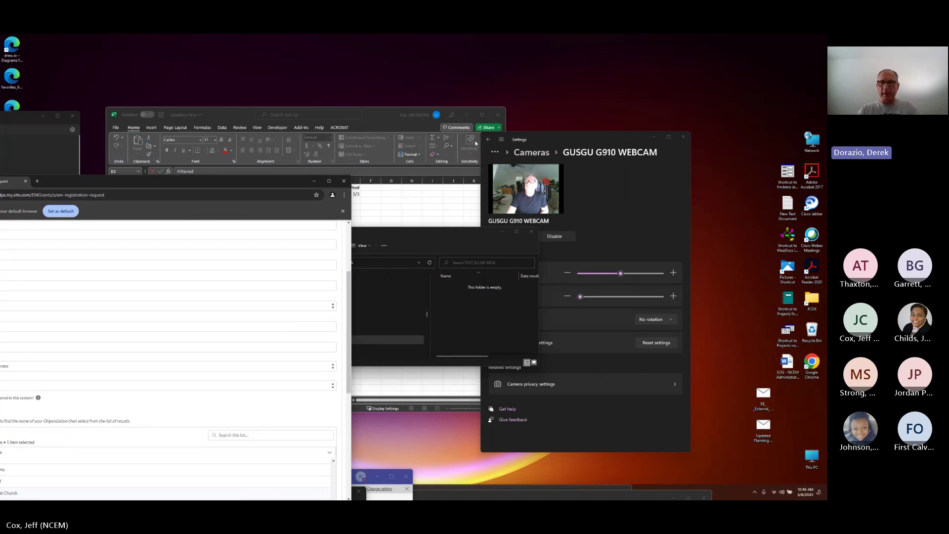
drag(261, 184, 255, 180)
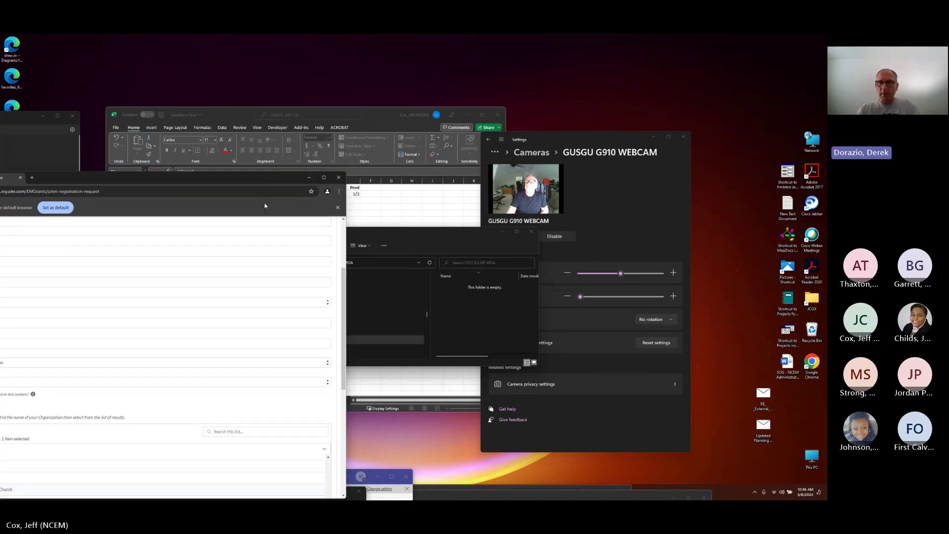
click(794, 418)
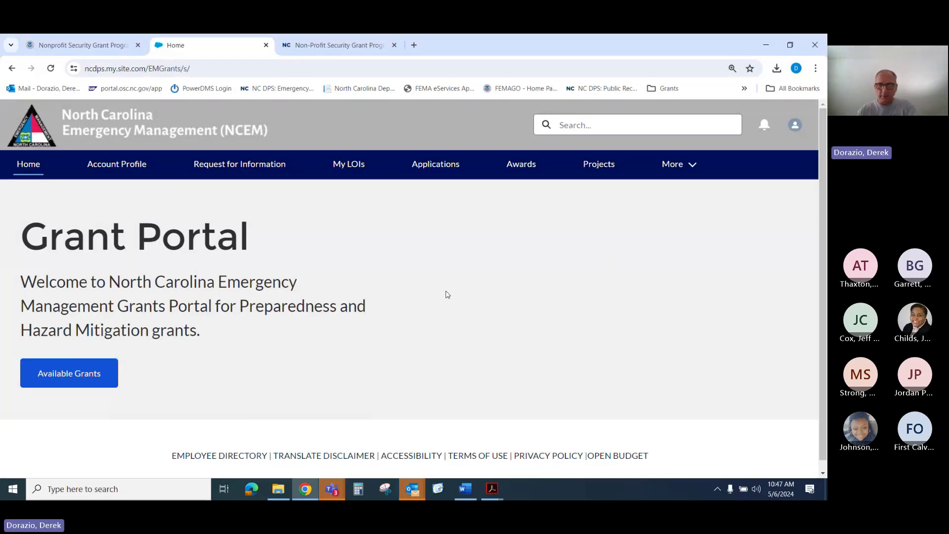
- Open the Z_ALPHA_TEST account record from the grant portal's account profile list
scroll(390, 329, down, 1)
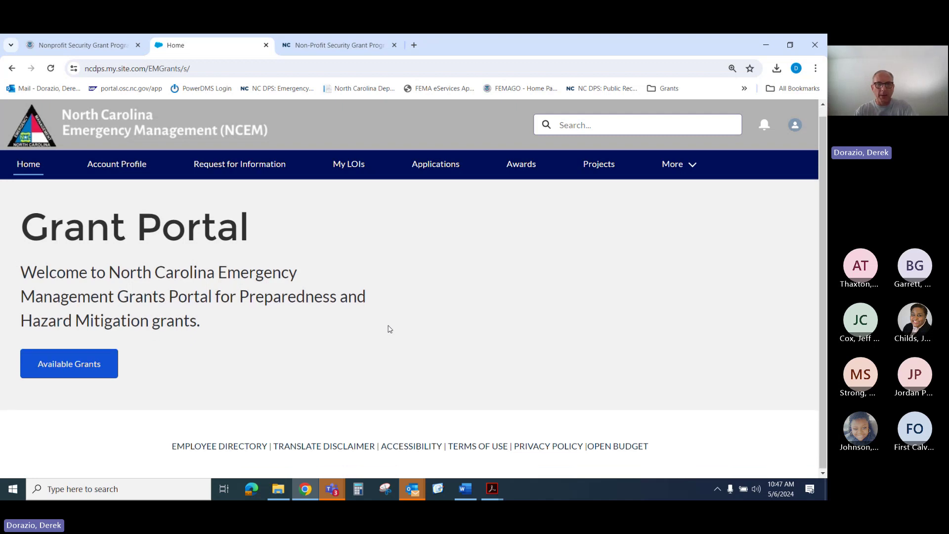
scroll(390, 329, up, 1)
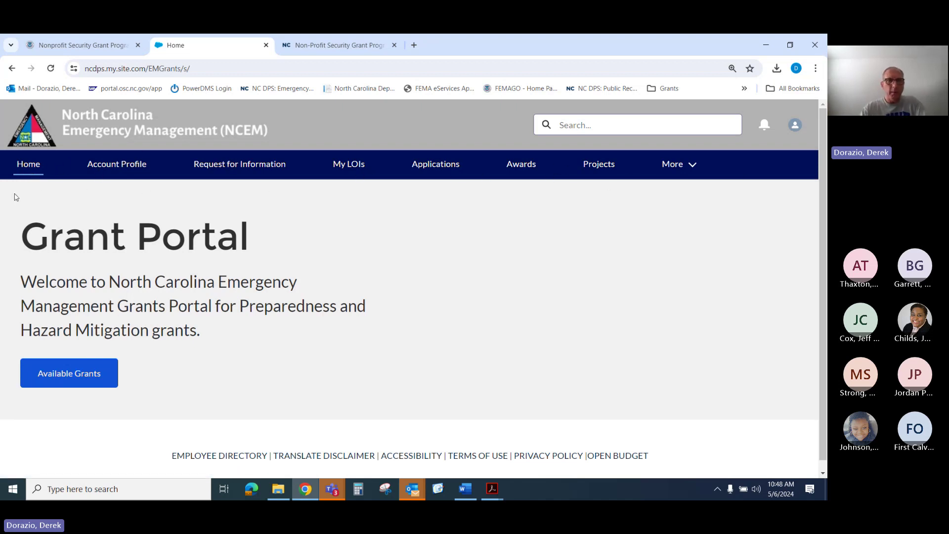
click(128, 167)
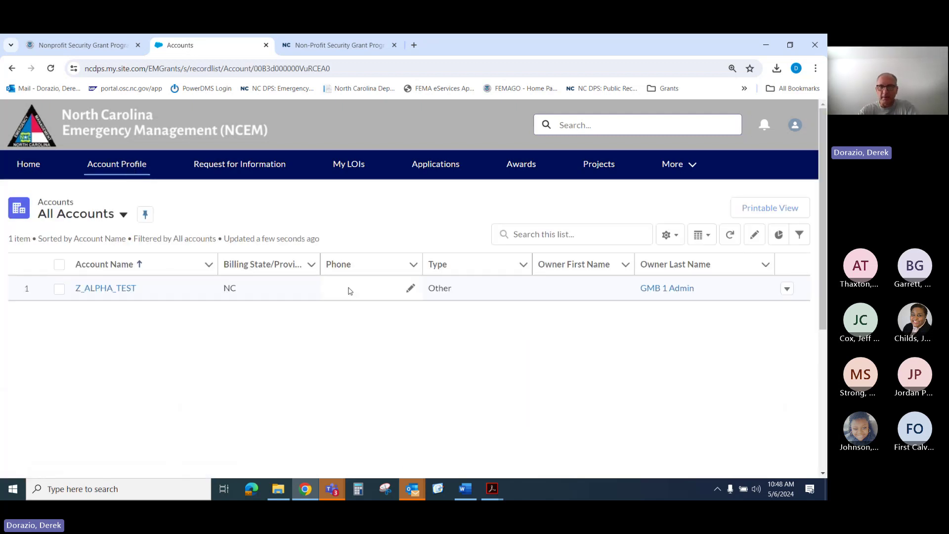
click(115, 289)
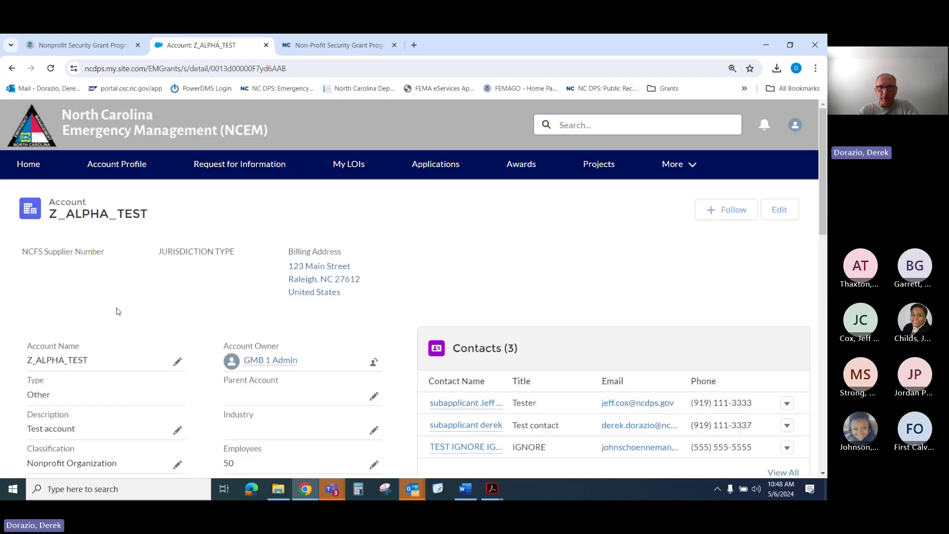
- Change the Z_ALPHA_TEST account's classification to Nonprofit with 501C3 IRS Status and save the record
scroll(105, 318, down, 1)
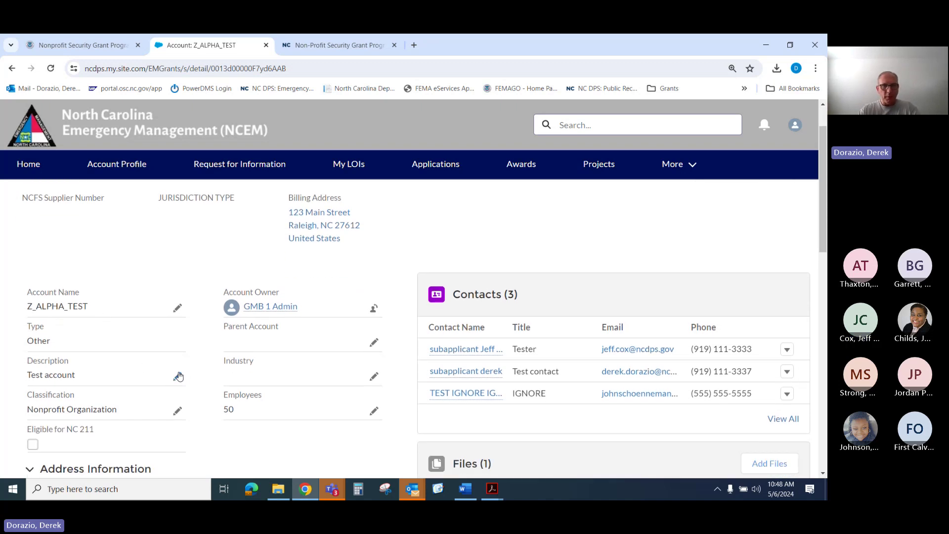
scroll(179, 377, down, 1)
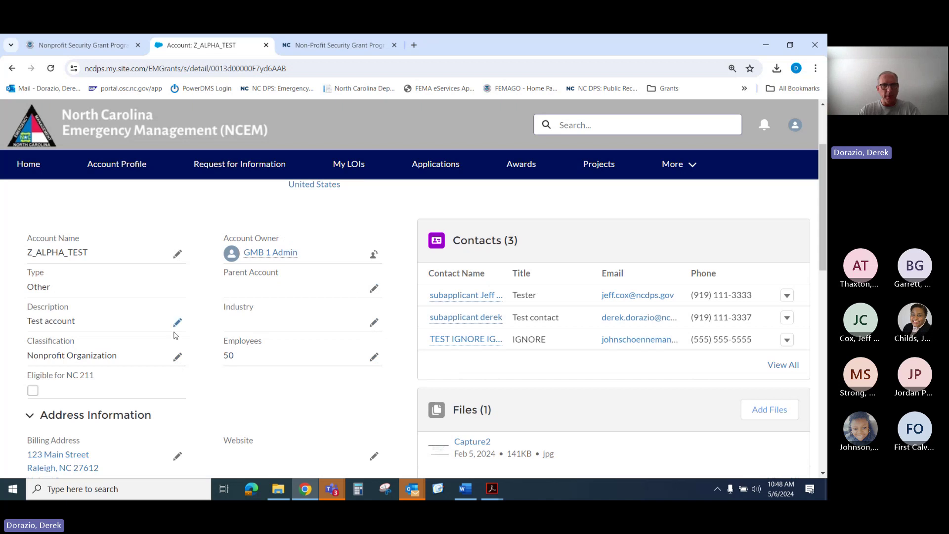
scroll(176, 336, up, 2)
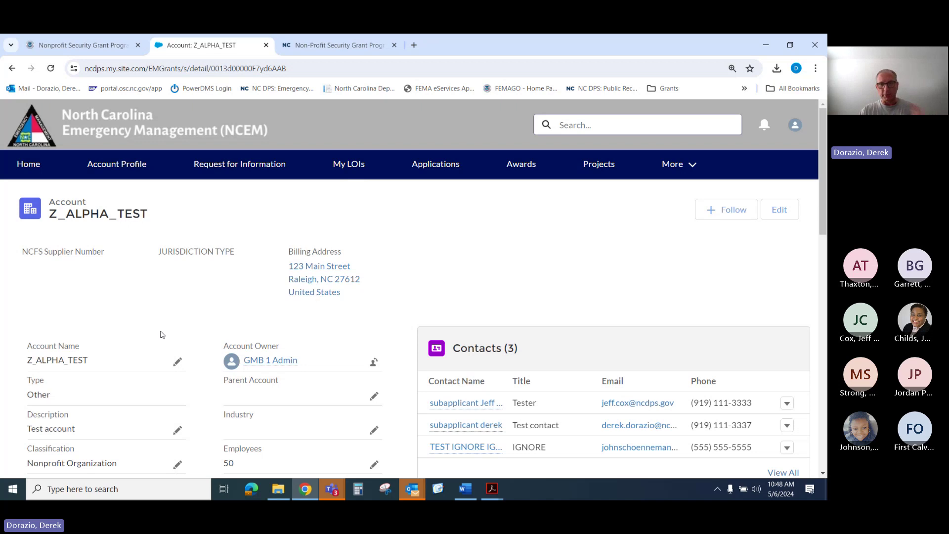
scroll(160, 335, down, 2)
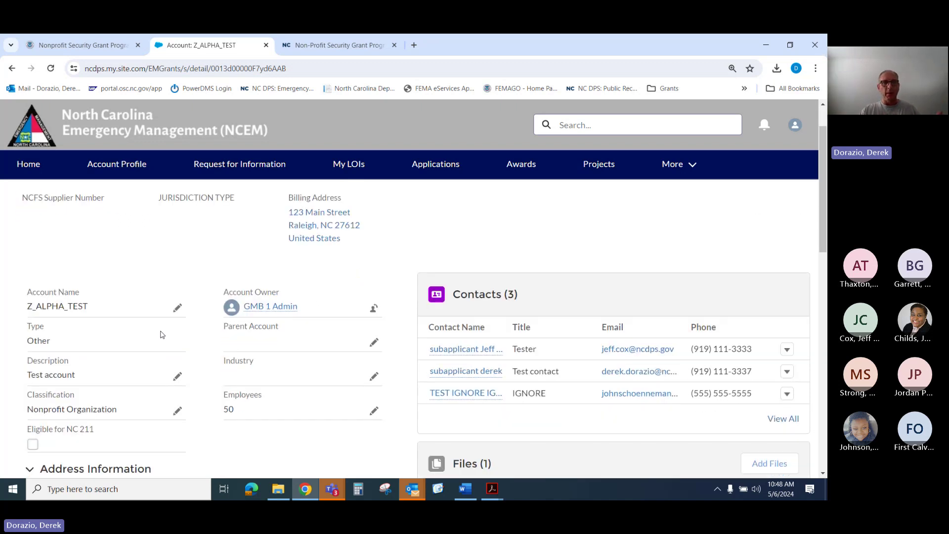
scroll(159, 333, up, 2)
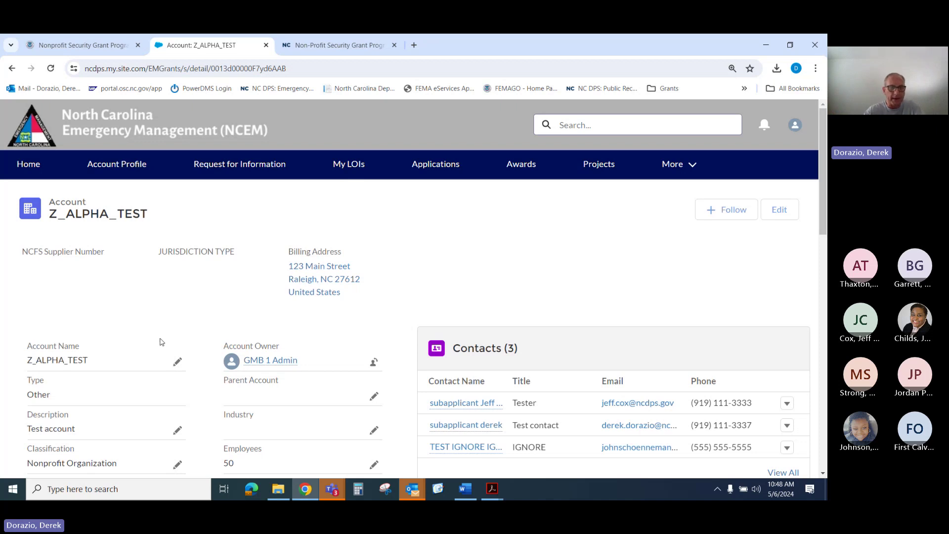
scroll(160, 342, down, 2)
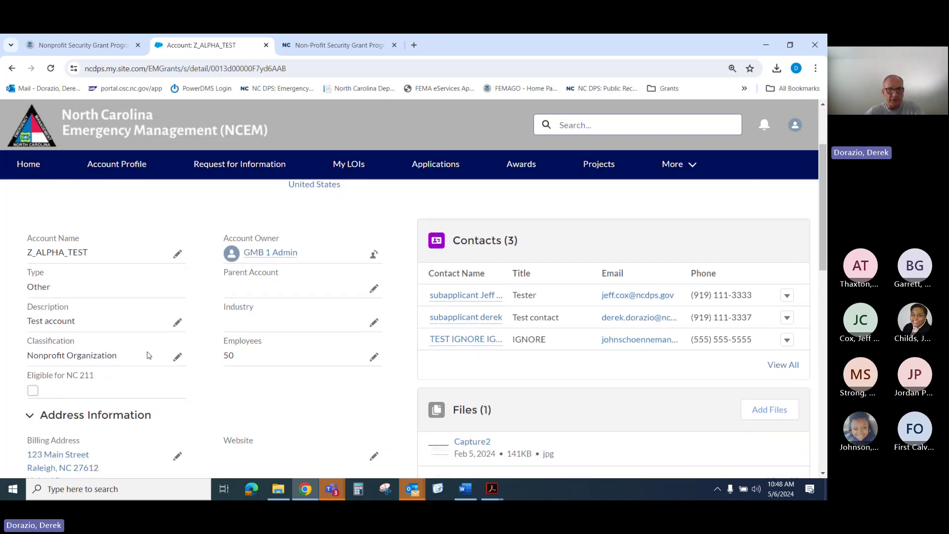
click(178, 358)
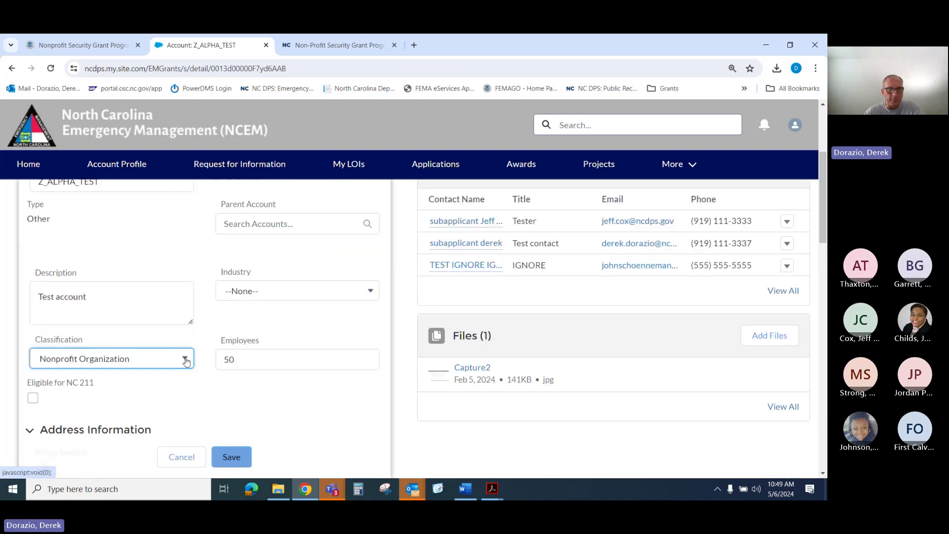
click(185, 360)
scroll(158, 290, down, 5)
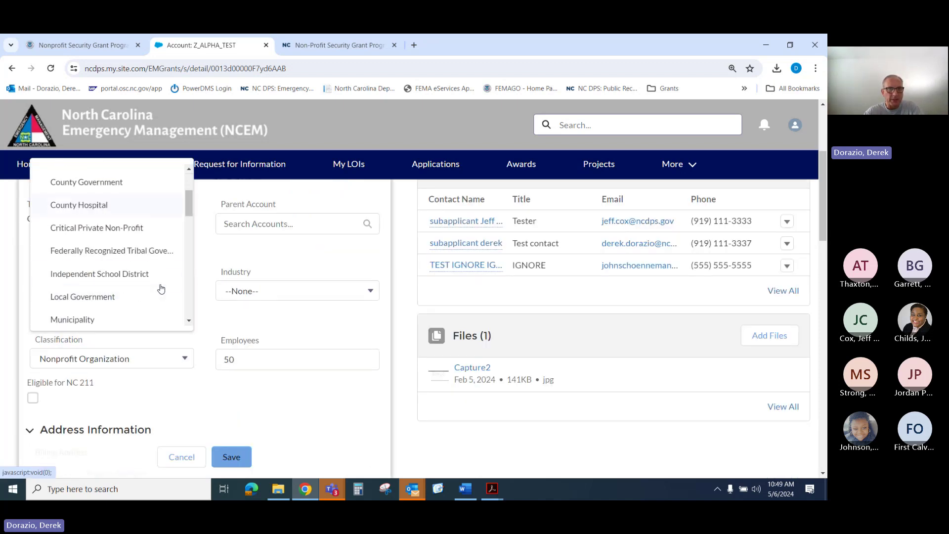
scroll(161, 286, down, 1)
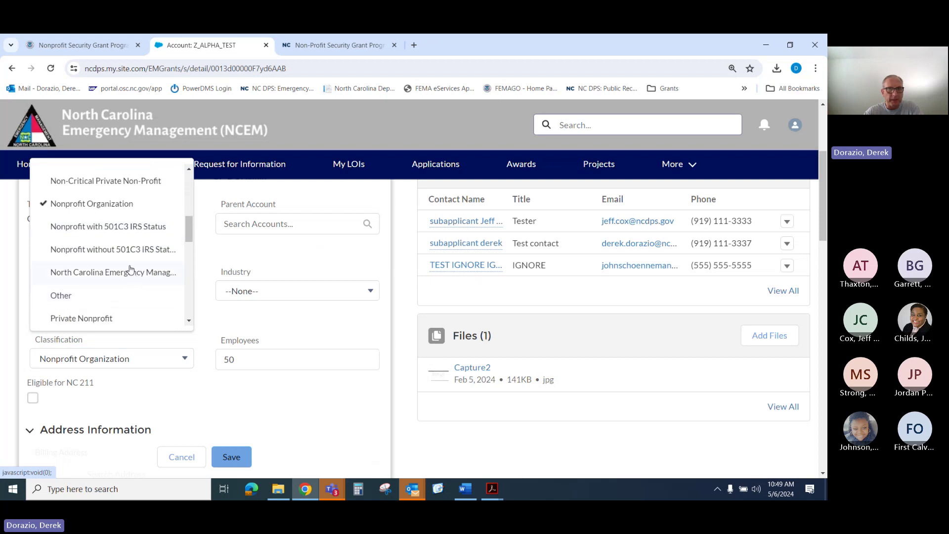
click(121, 228)
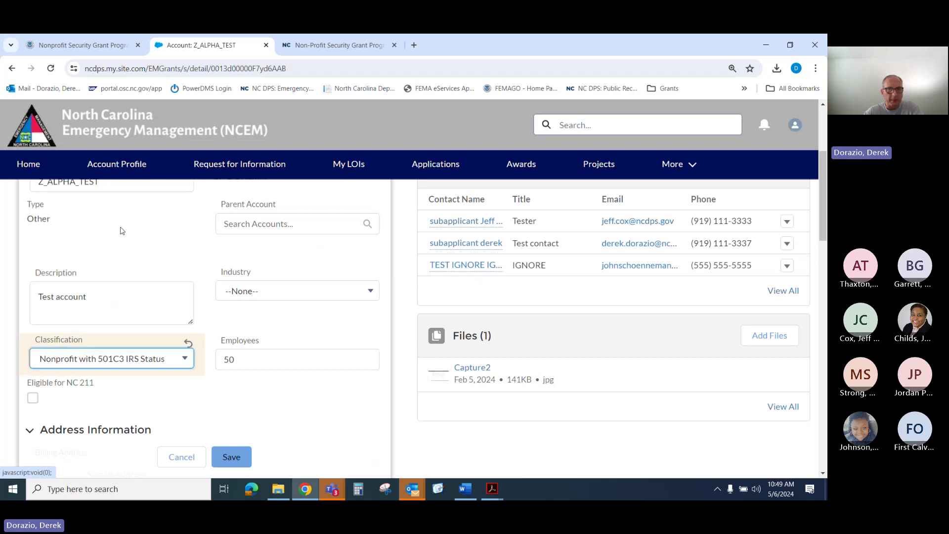
click(228, 456)
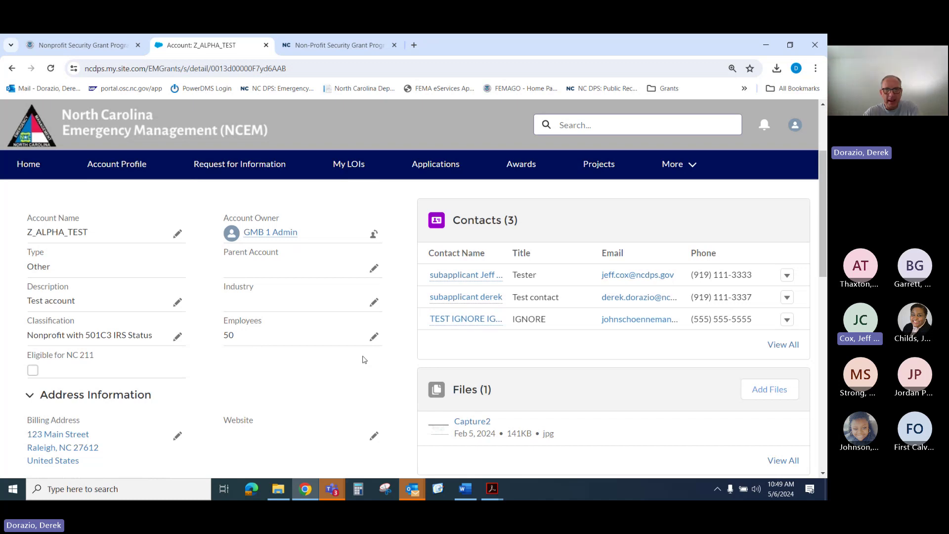
- Set the account's number of employees to 100 and save the record
click(375, 340)
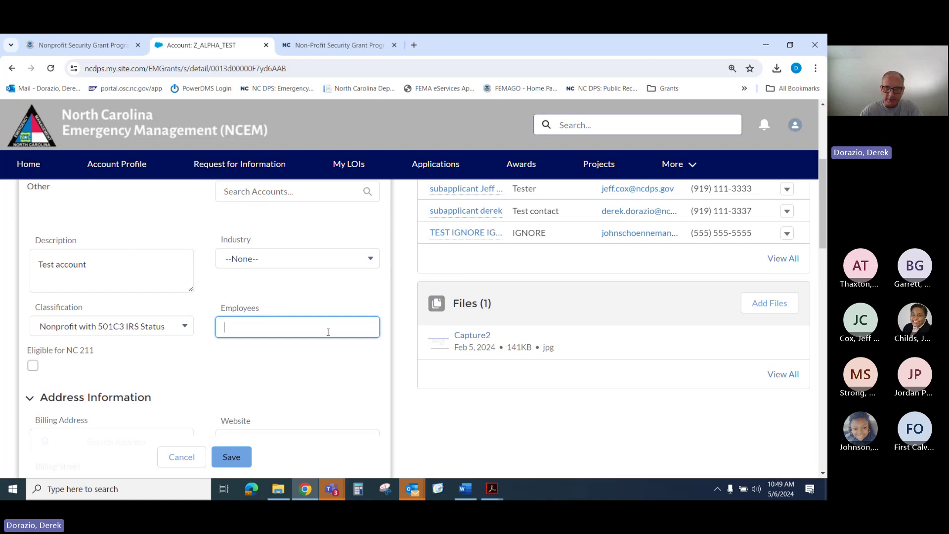
text(100)
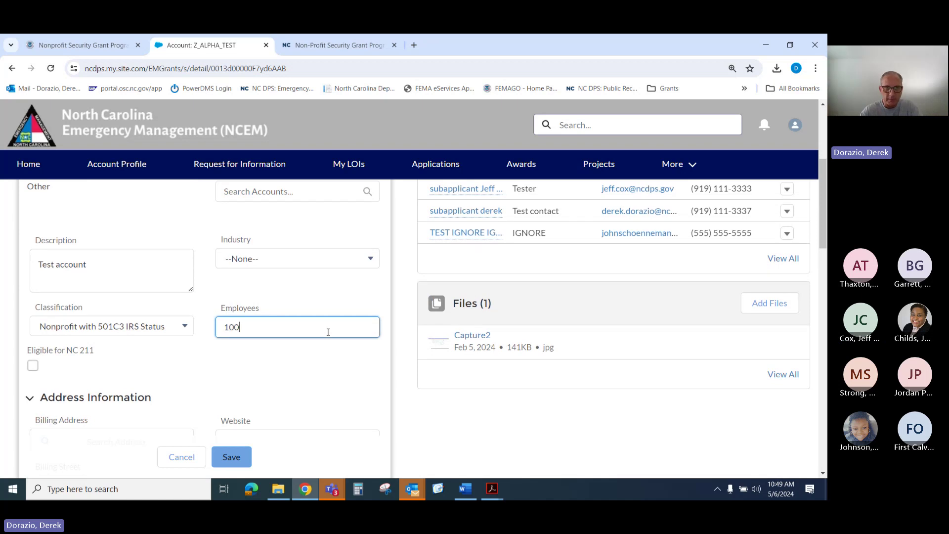
click(243, 460)
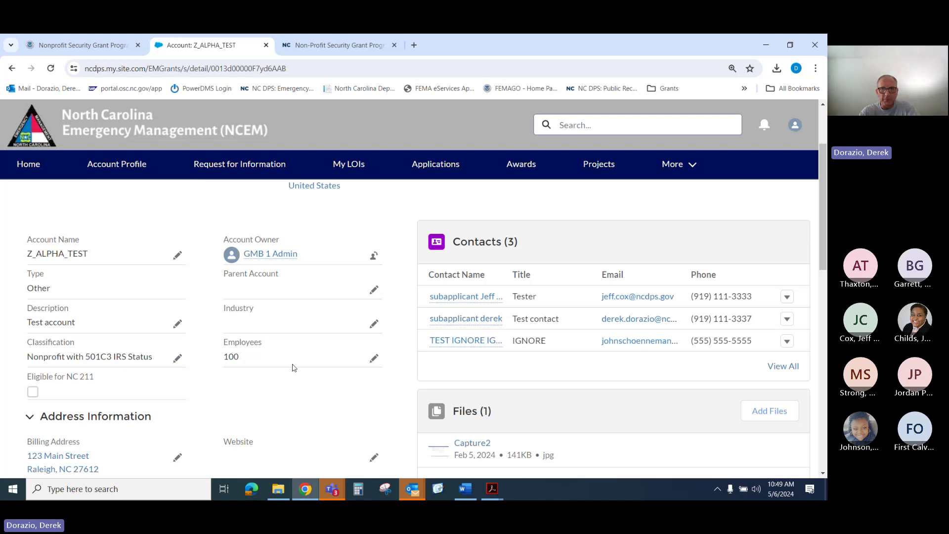
- Review the account's address information and grantee details, including the county, phone and NCFS supplier number fields and the FEIN help note
scroll(294, 368, down, 3)
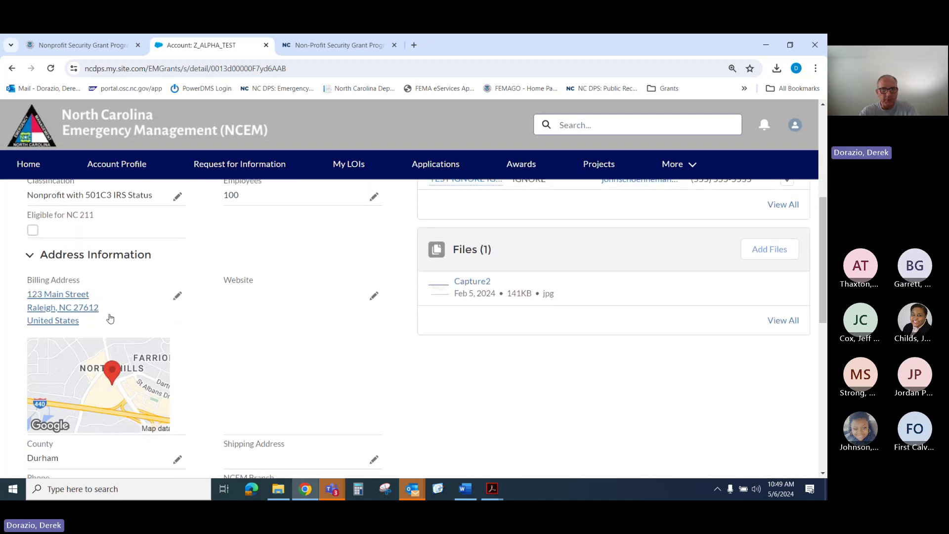
scroll(222, 339, down, 3)
scroll(378, 303, up, 3)
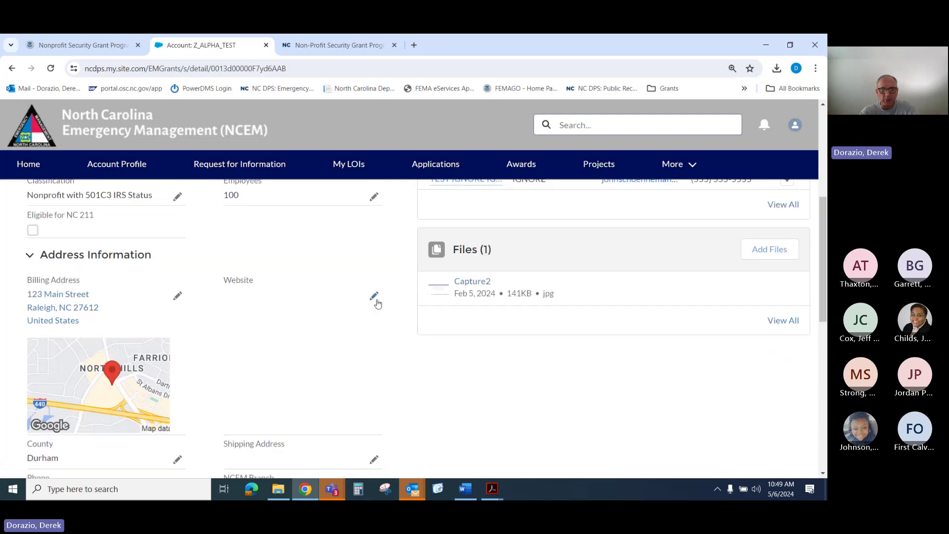
scroll(322, 324, down, 3)
scroll(312, 330, down, 1)
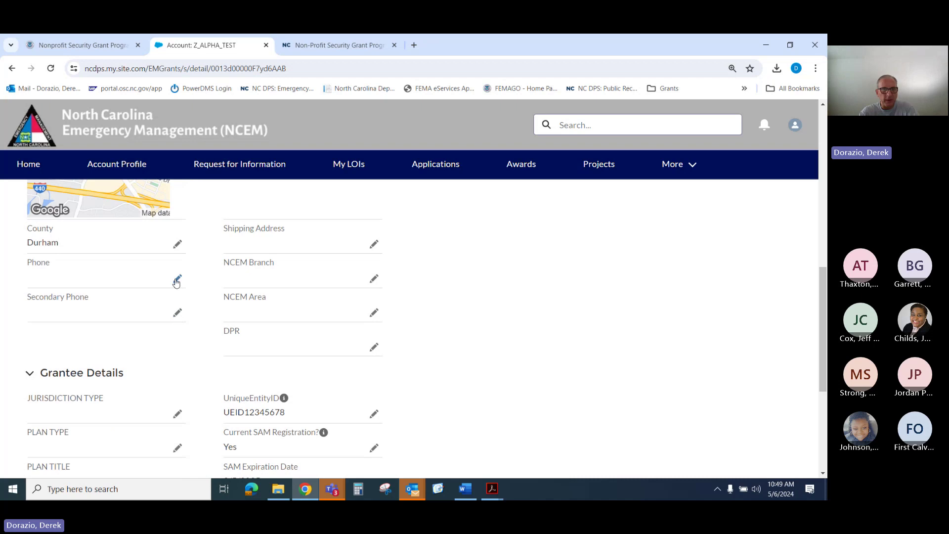
scroll(40, 305, up, 1)
scroll(90, 306, down, 1)
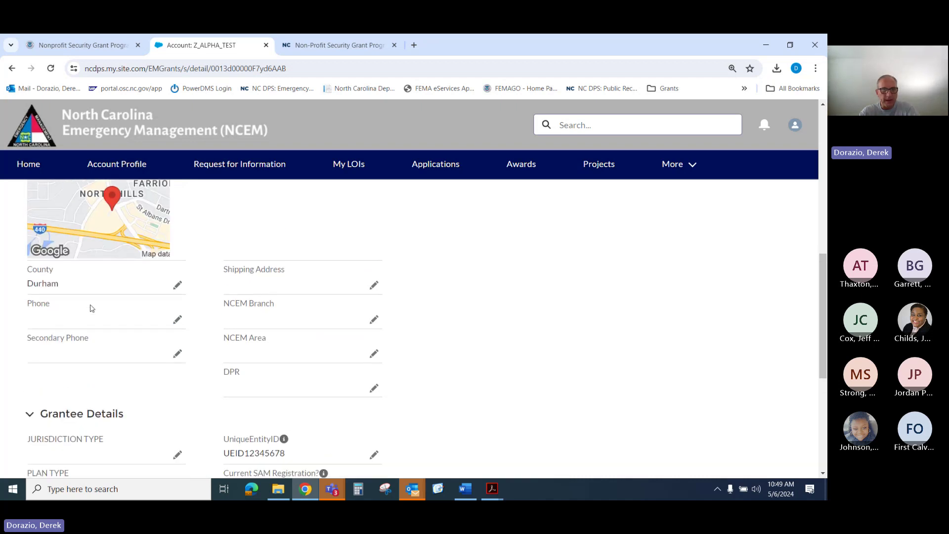
scroll(74, 310, up, 1)
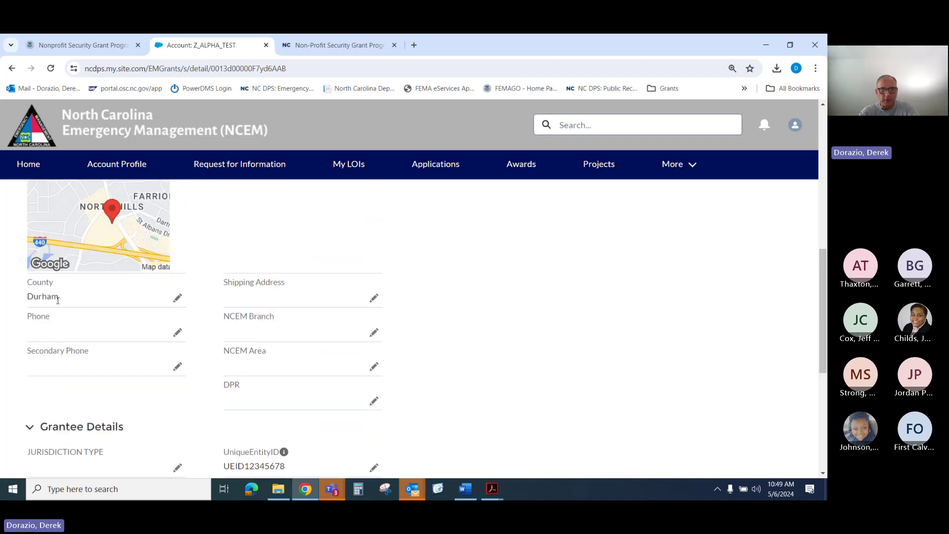
scroll(62, 304, down, 4)
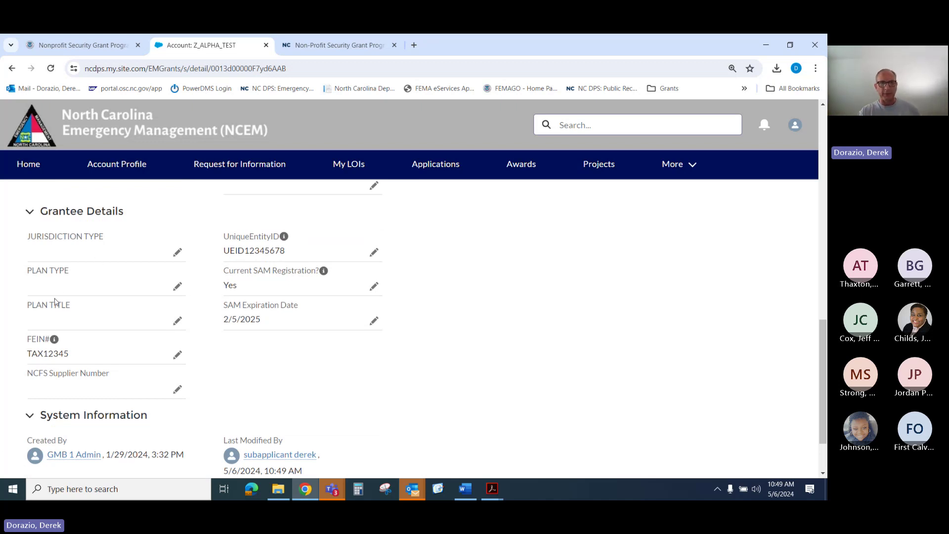
scroll(119, 352, down, 2)
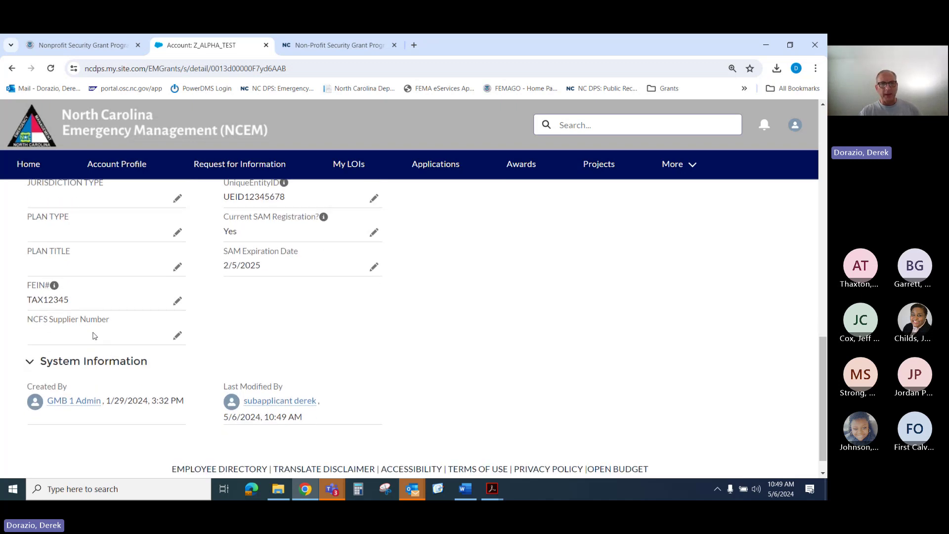
mouse_move(54, 289)
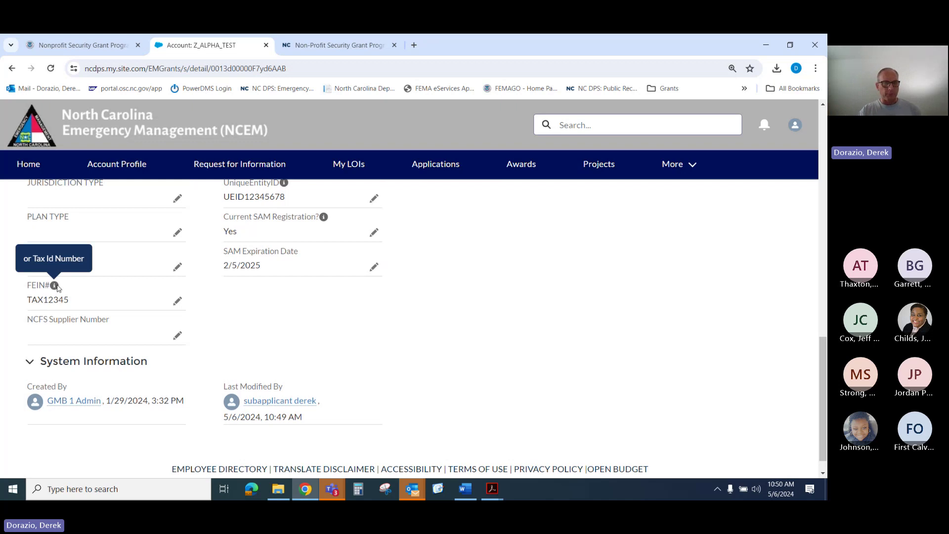
- Review the UniqueEntityID, current SAM registration and SAM expiration date in the account's grantee details
scroll(207, 361, up, 1)
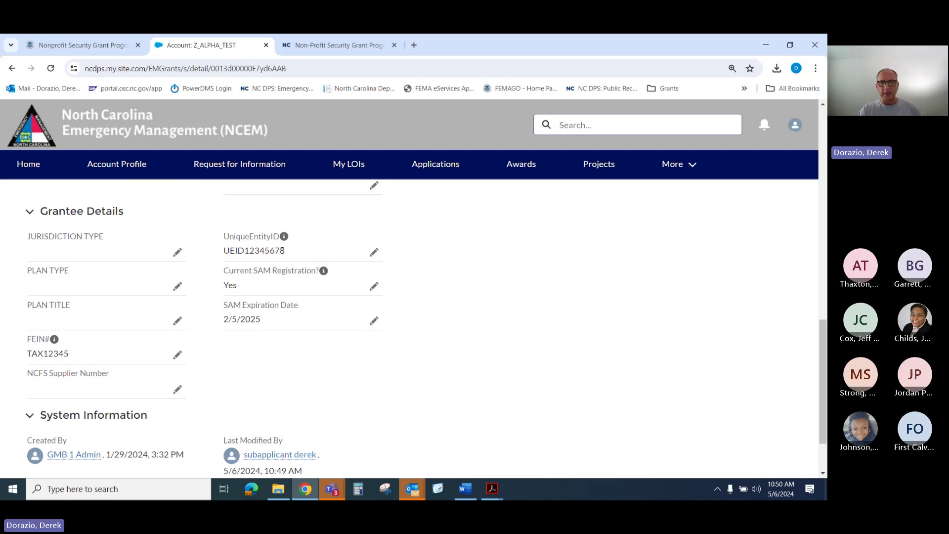
mouse_move(286, 240)
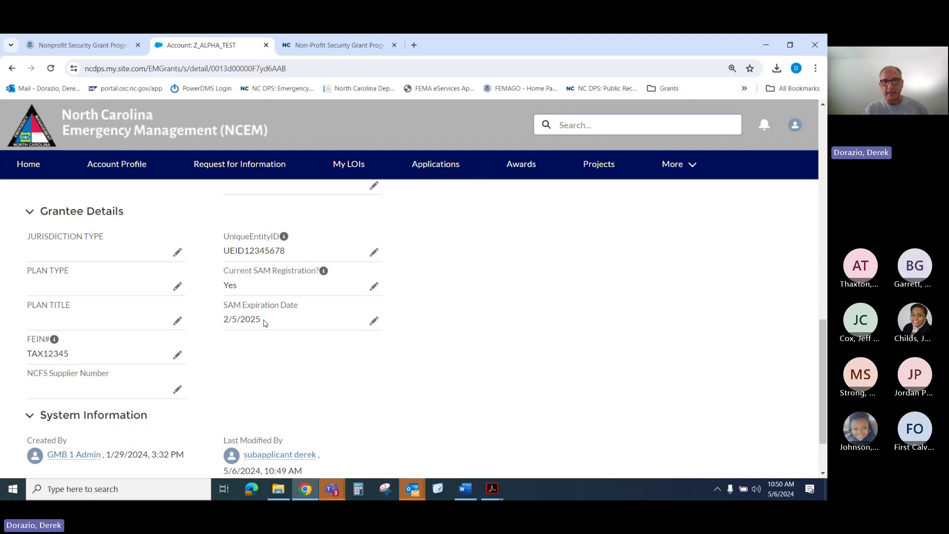
drag(284, 251, 220, 257)
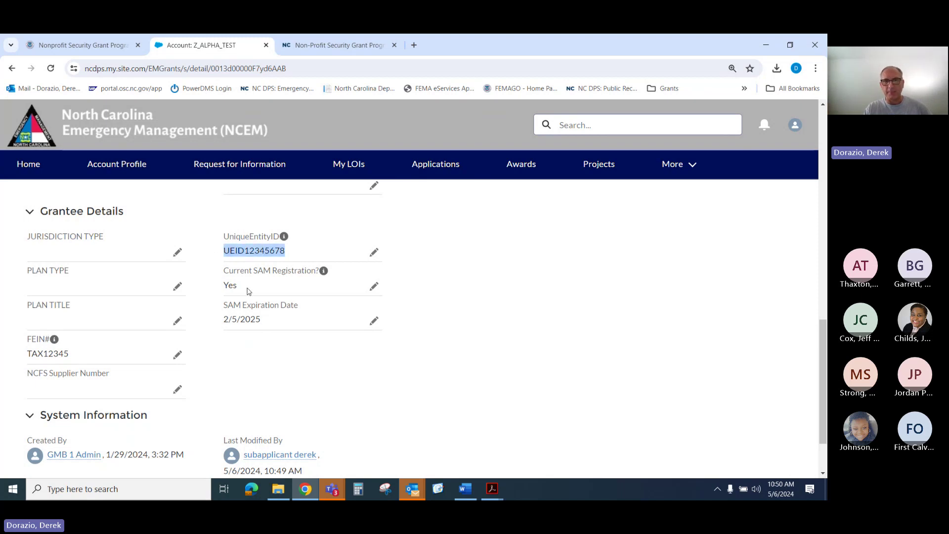
drag(249, 292, 219, 293)
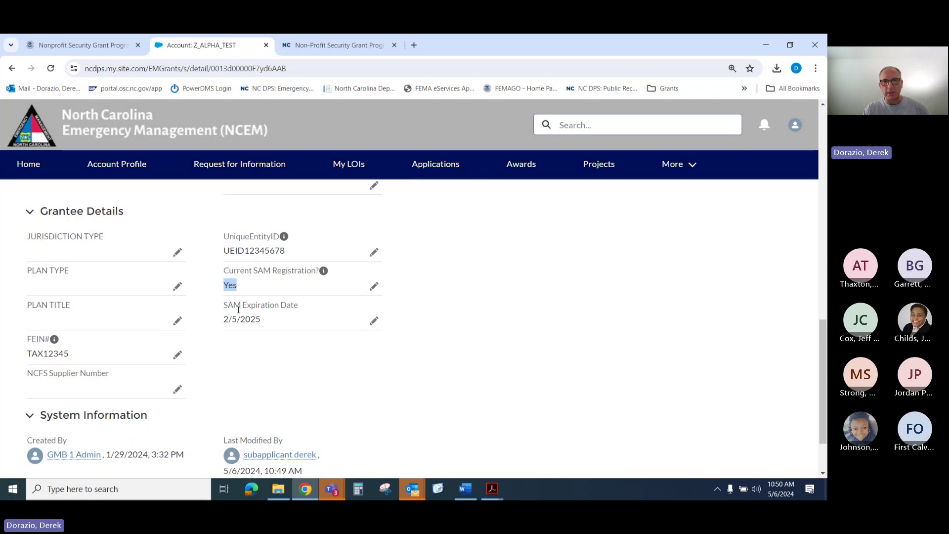
click(239, 316)
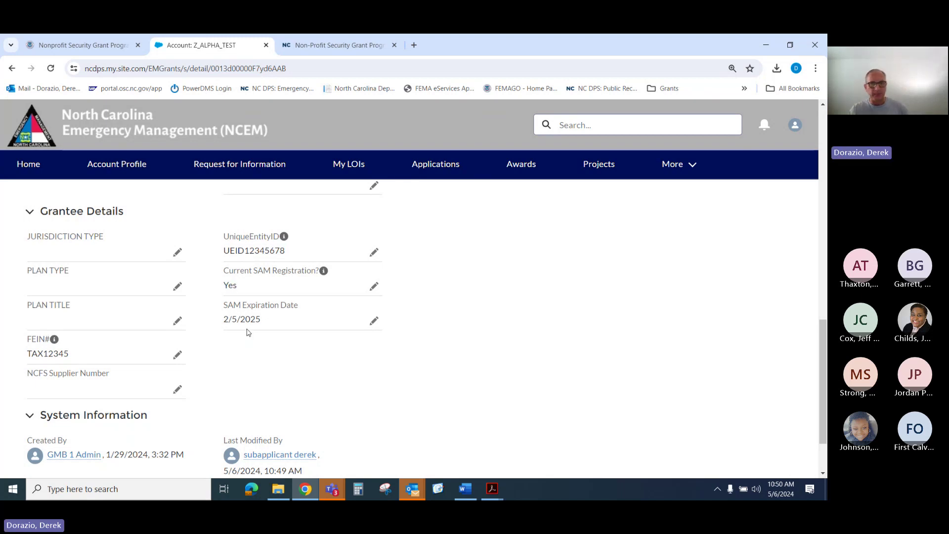
scroll(249, 333, down, 2)
scroll(223, 365, up, 1)
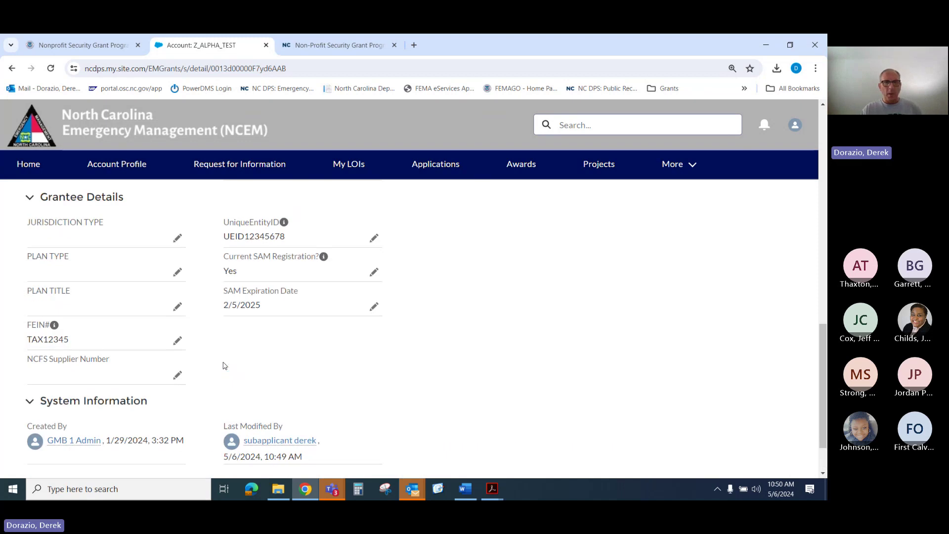
- Open the record of the contact titled Test contact from the account's contacts list
scroll(223, 366, up, 10)
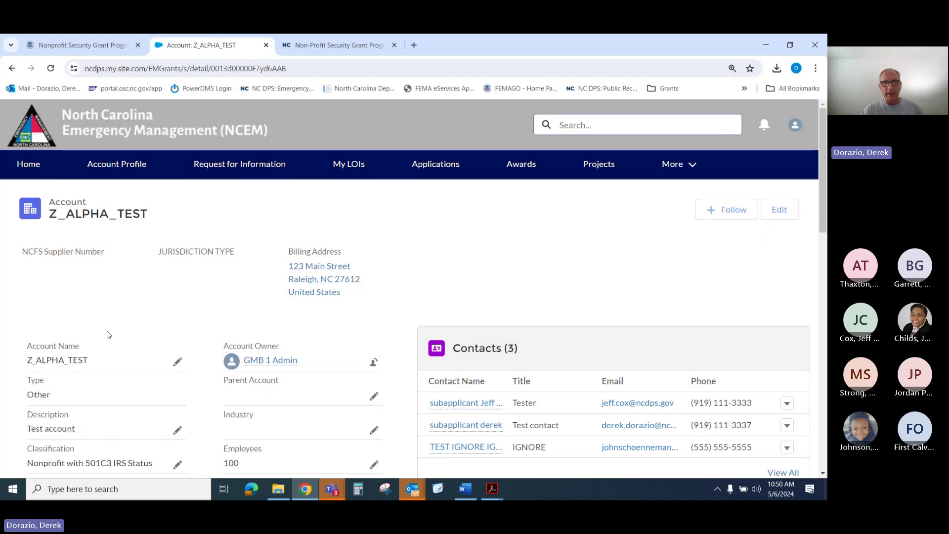
scroll(108, 333, down, 2)
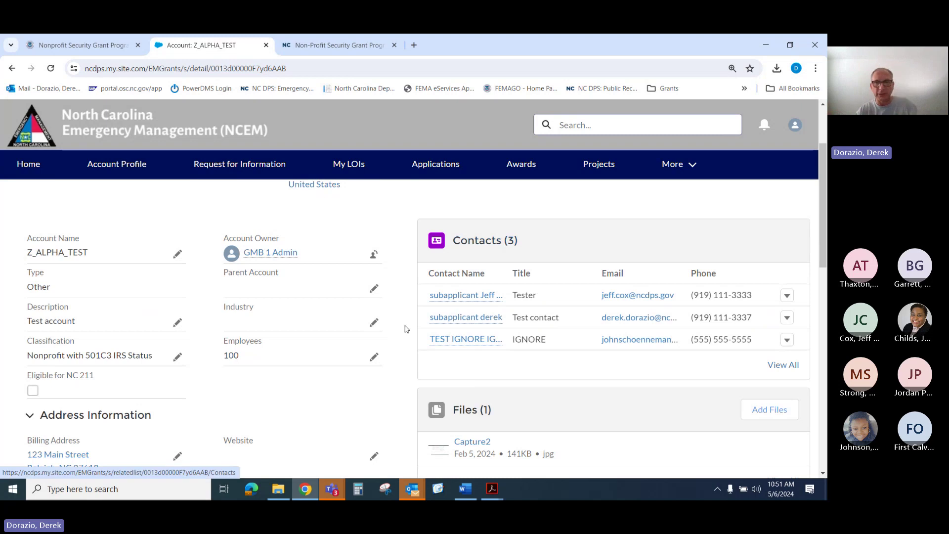
click(465, 319)
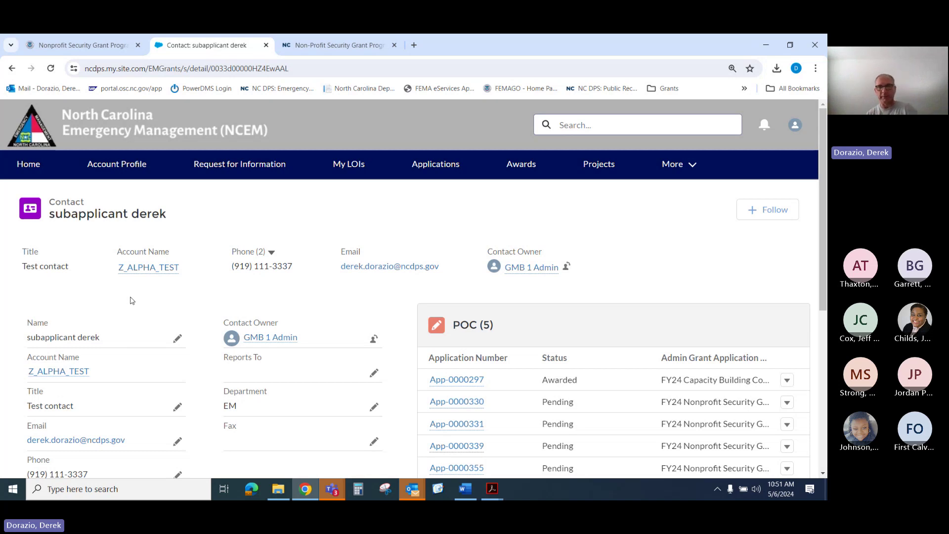
- Update the contact's phone number and save the record
scroll(116, 316, down, 2)
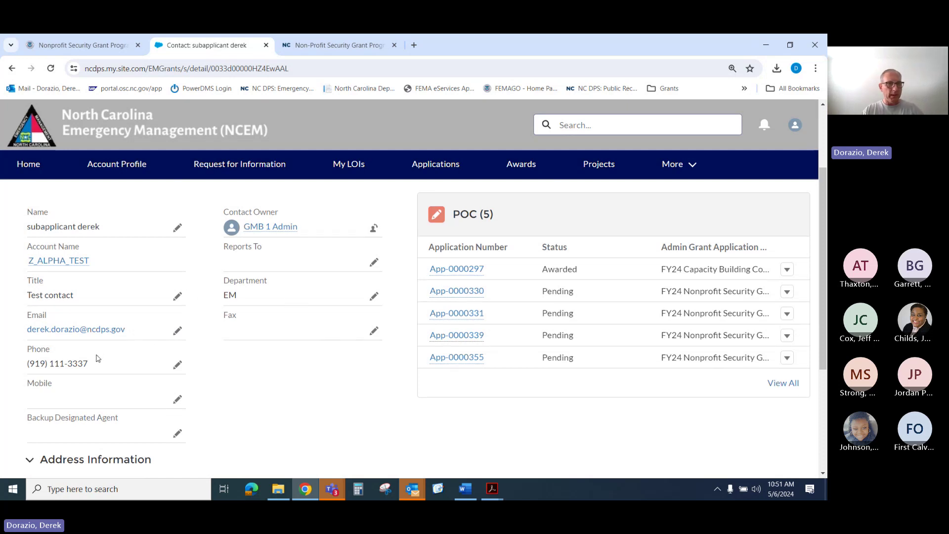
scroll(93, 354, down, 1)
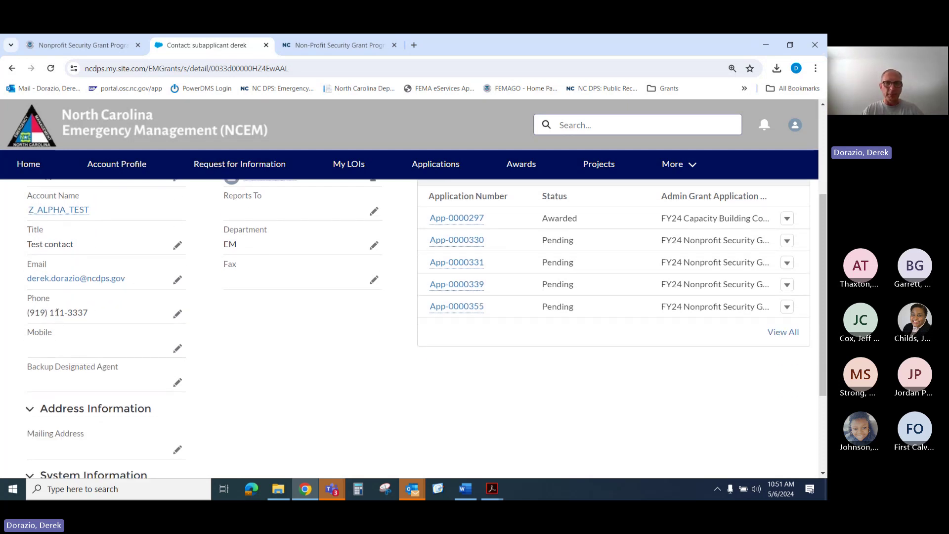
click(174, 317)
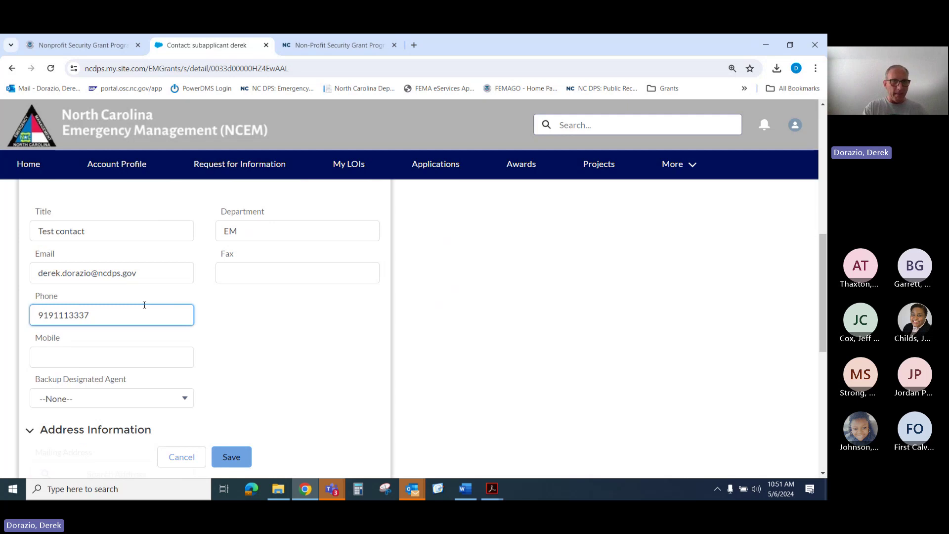
text(8)
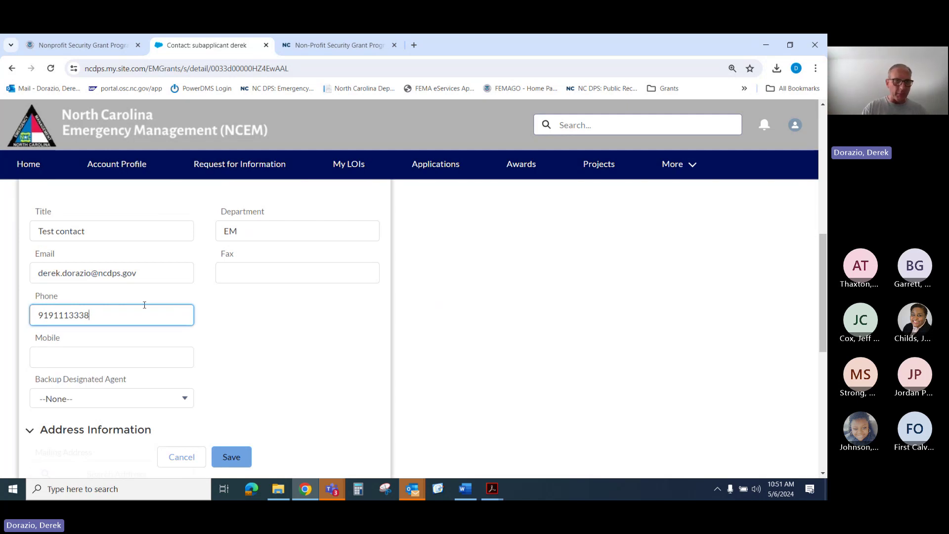
click(234, 456)
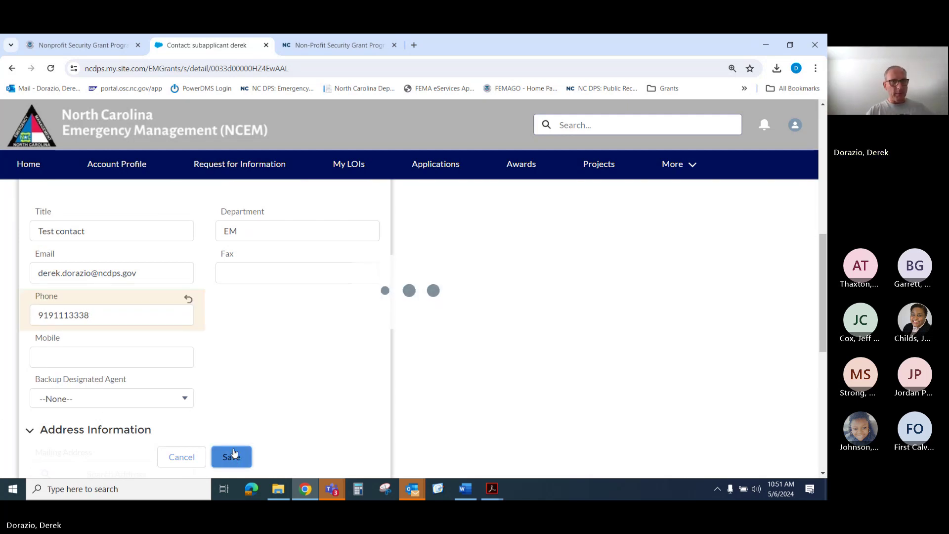
- Review the contact's details and the POC list of grant applications and their statuses
scroll(339, 314, up, 2)
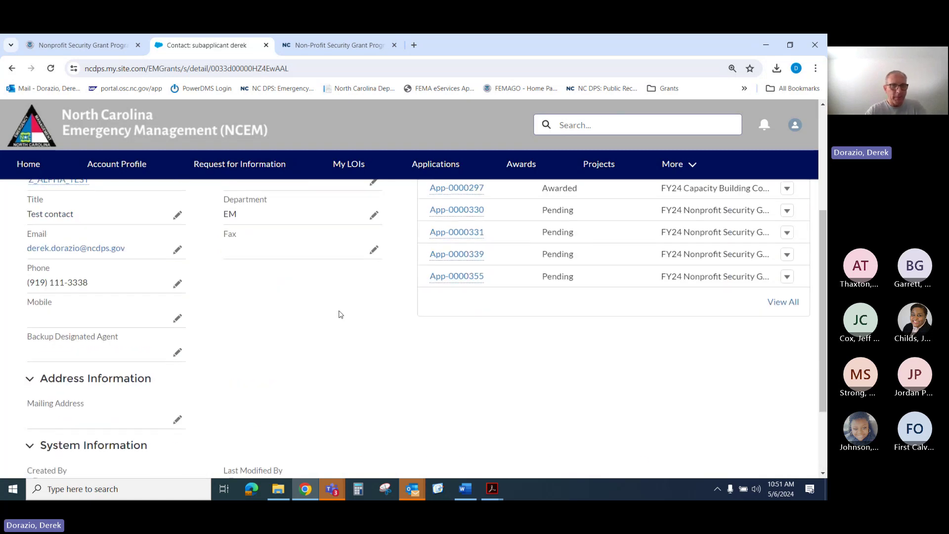
scroll(257, 368, up, 3)
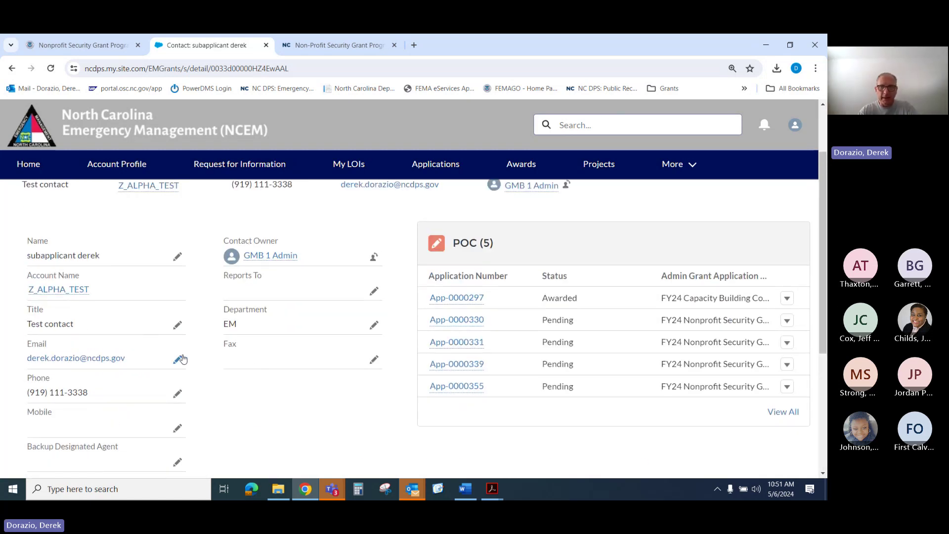
scroll(183, 359, up, 1)
scroll(346, 326, down, 2)
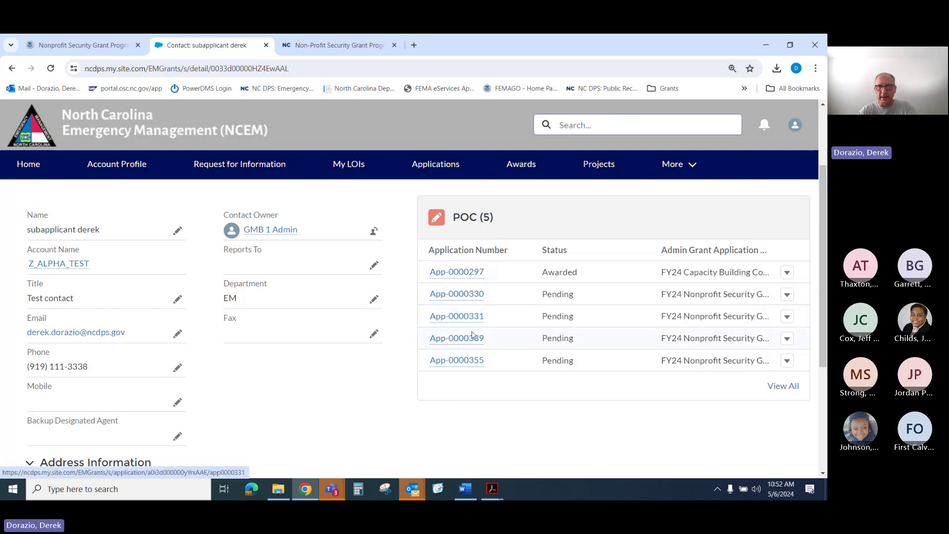
mouse_move(474, 339)
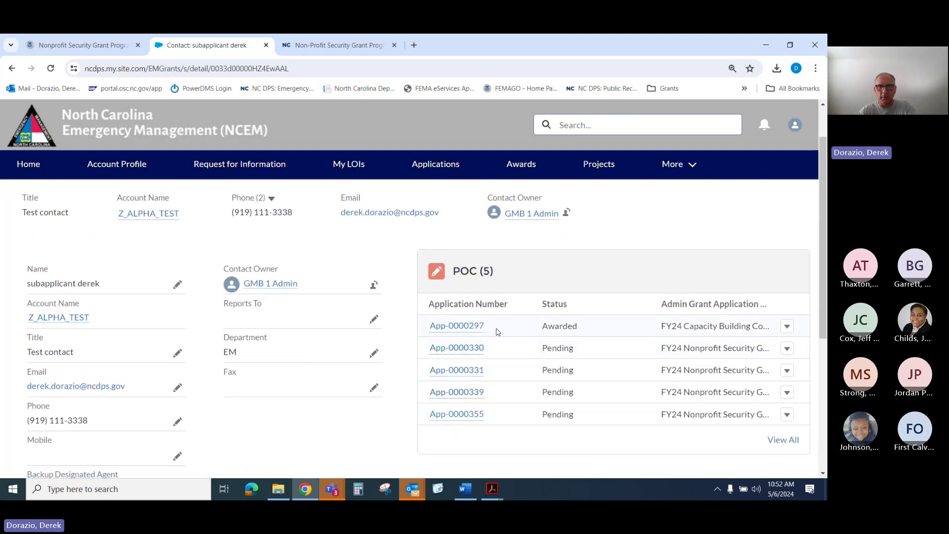
scroll(497, 331, up, 1)
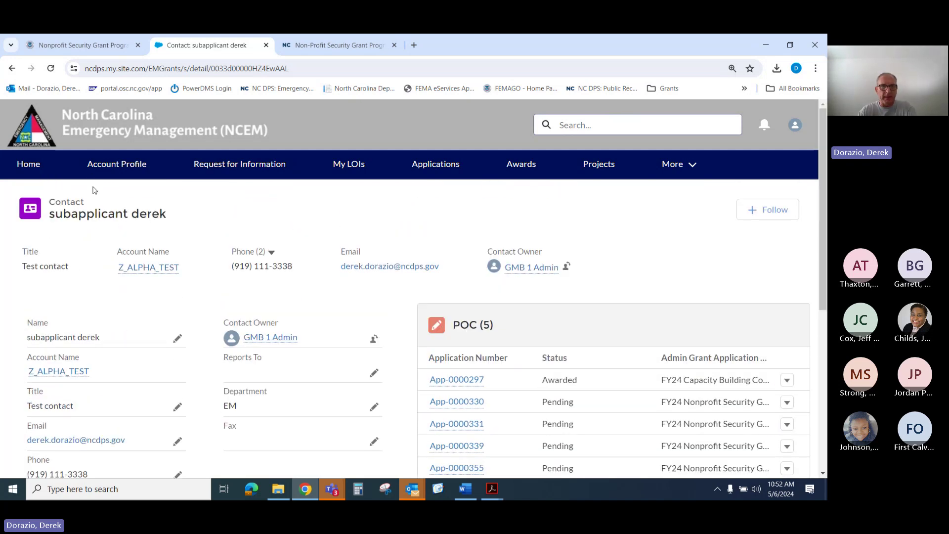
- Open the FY24 Nonprofit Security Grant Program (NSGP) notice of funding from the portal's Available Grants list view
click(29, 168)
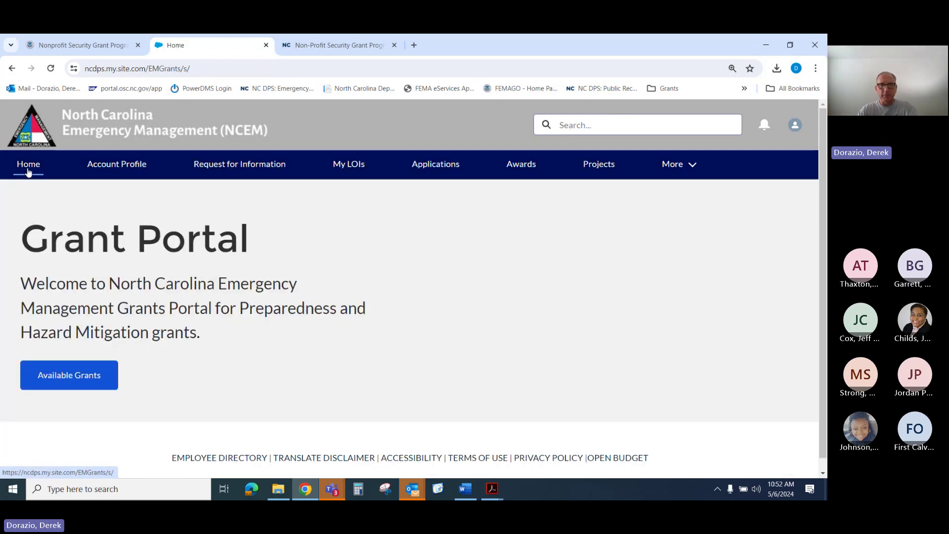
click(43, 386)
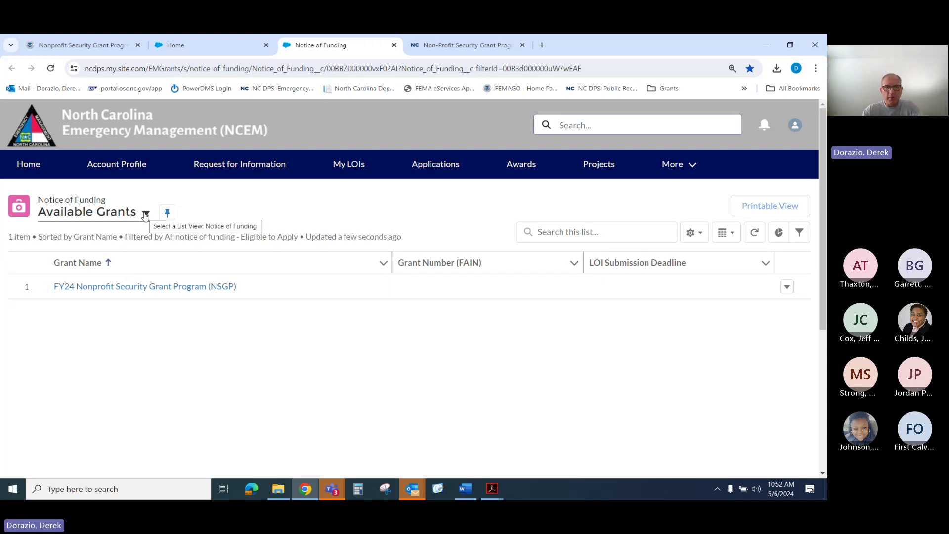
click(145, 214)
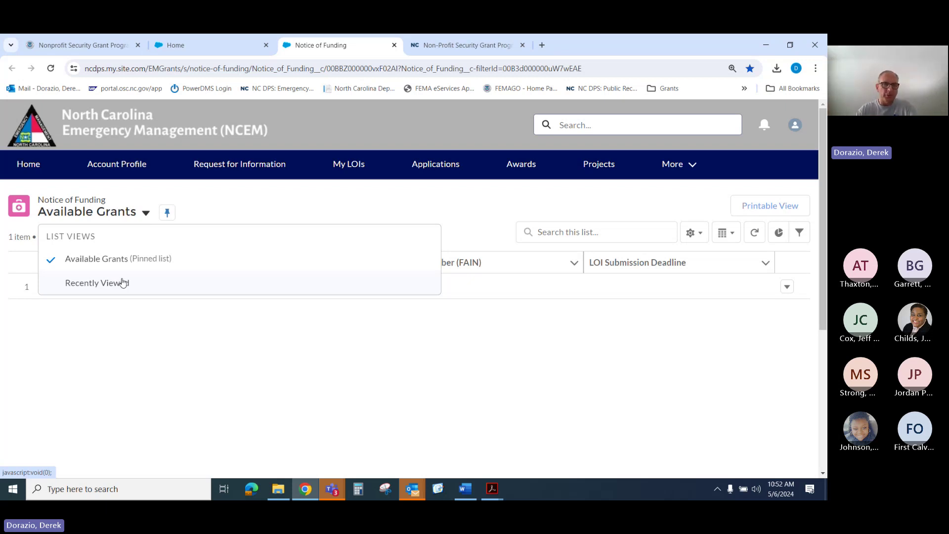
click(123, 268)
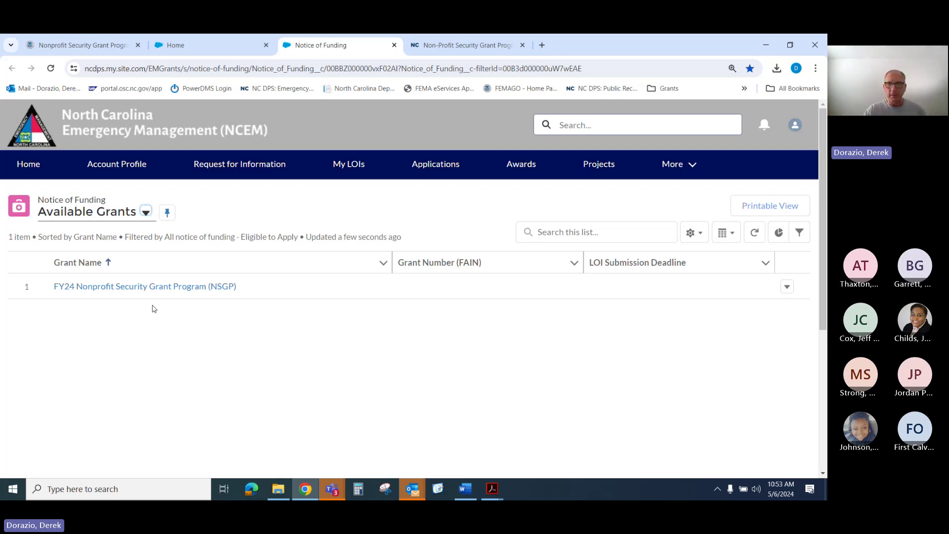
click(151, 290)
click(152, 292)
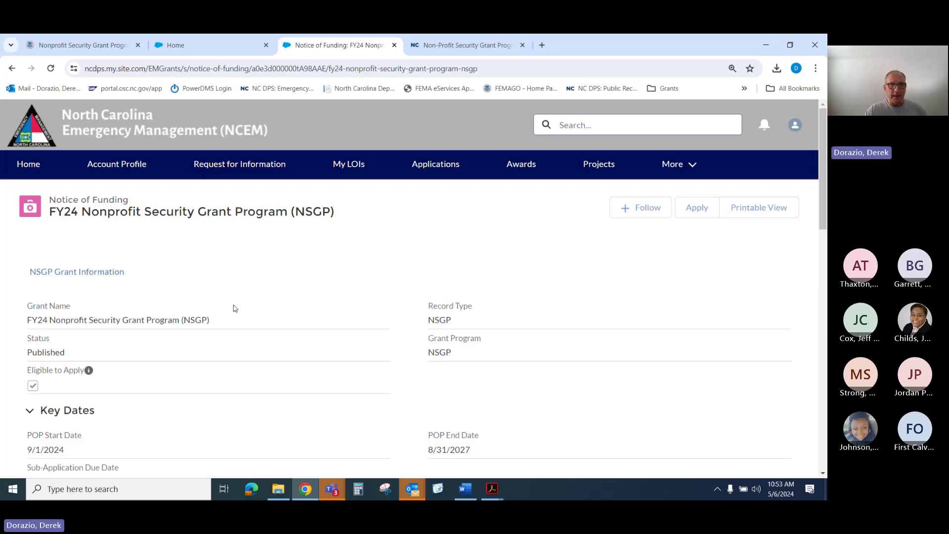
- Review the FY24 NSGP notice's key dates, budget details, ratios and program description
scroll(236, 307, down, 7)
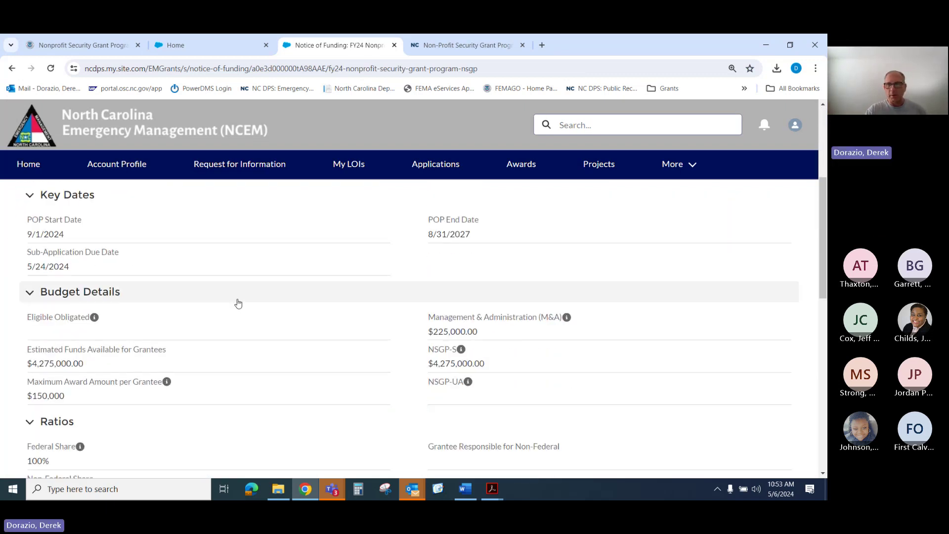
scroll(238, 304, down, 2)
scroll(240, 299, up, 9)
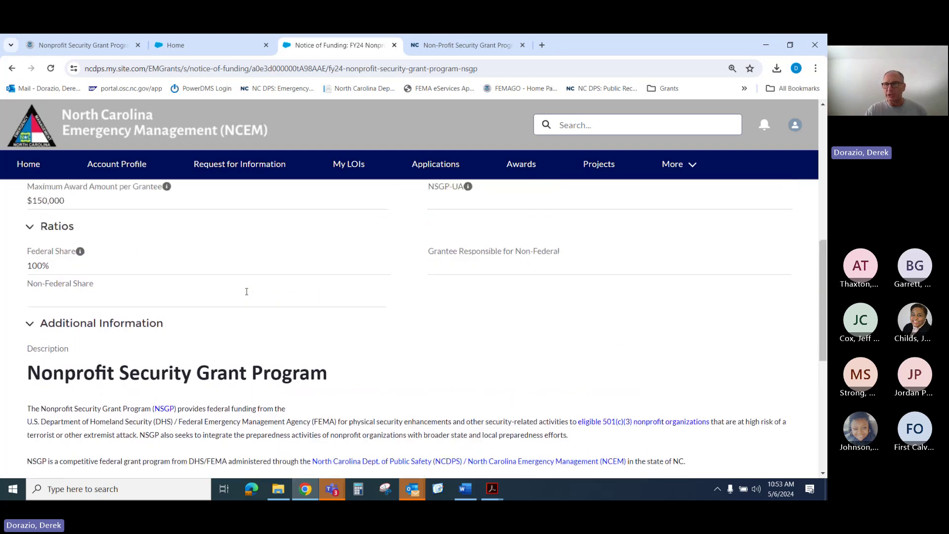
scroll(243, 301, up, 1)
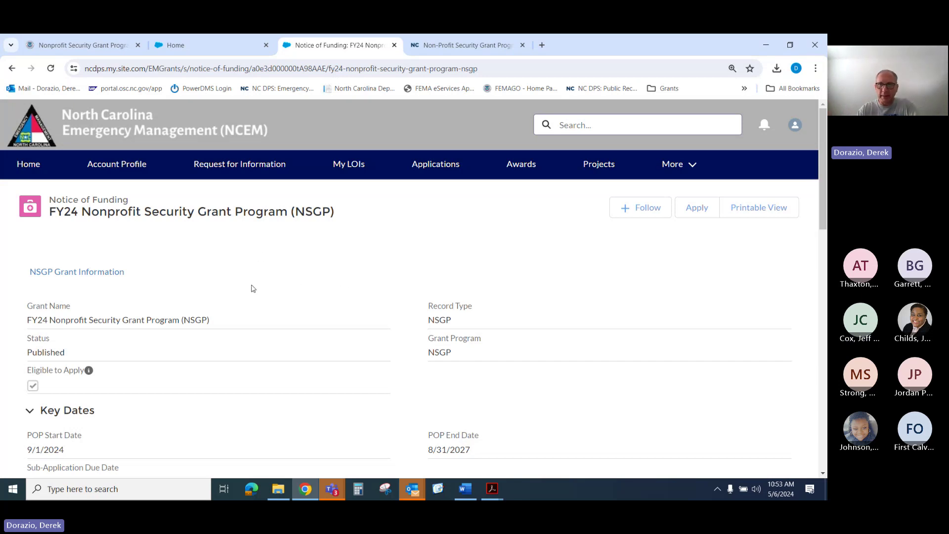
scroll(245, 328, down, 1)
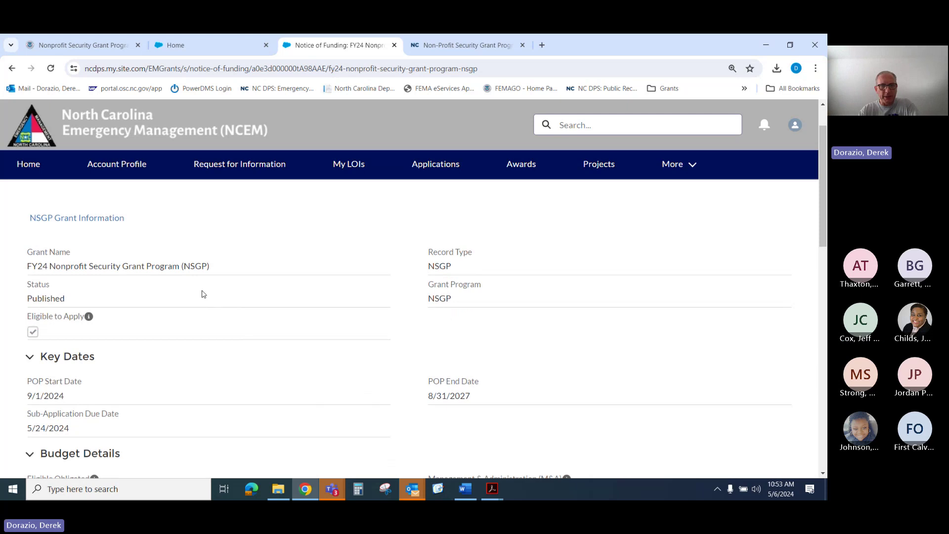
scroll(203, 293, down, 2)
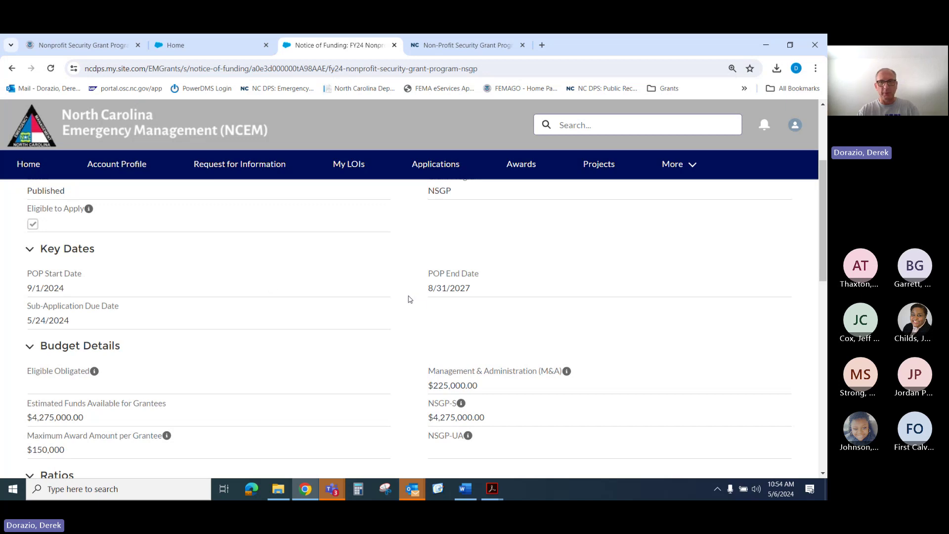
scroll(116, 291, down, 1)
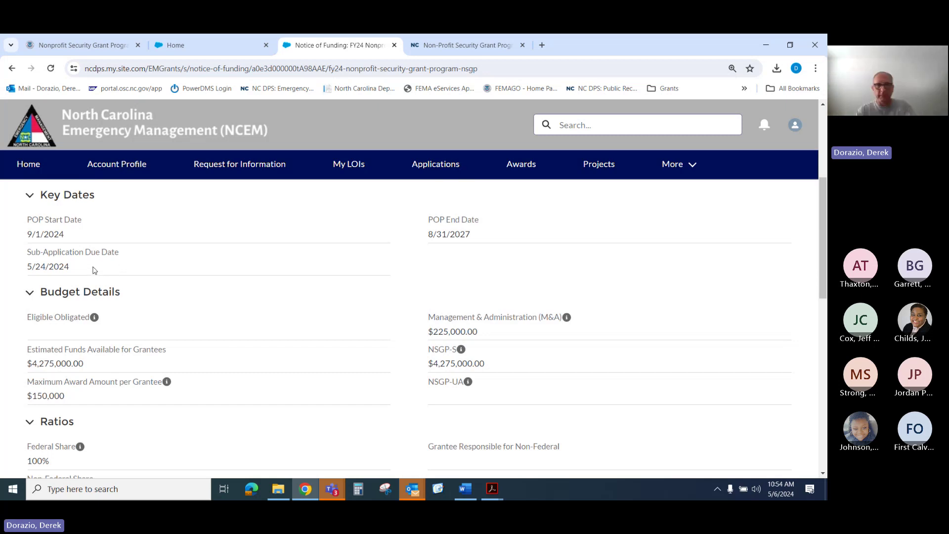
scroll(221, 318, down, 1)
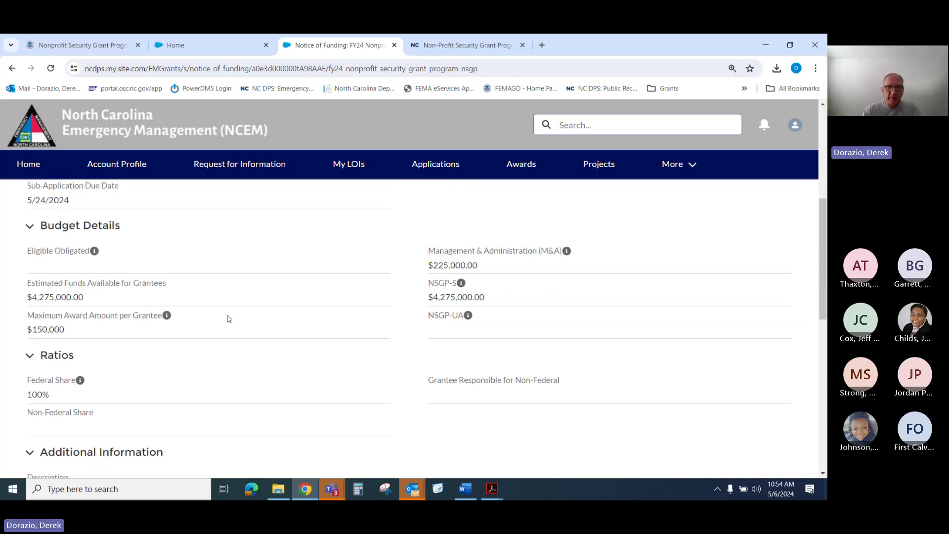
scroll(231, 320, down, 1)
scroll(235, 323, up, 1)
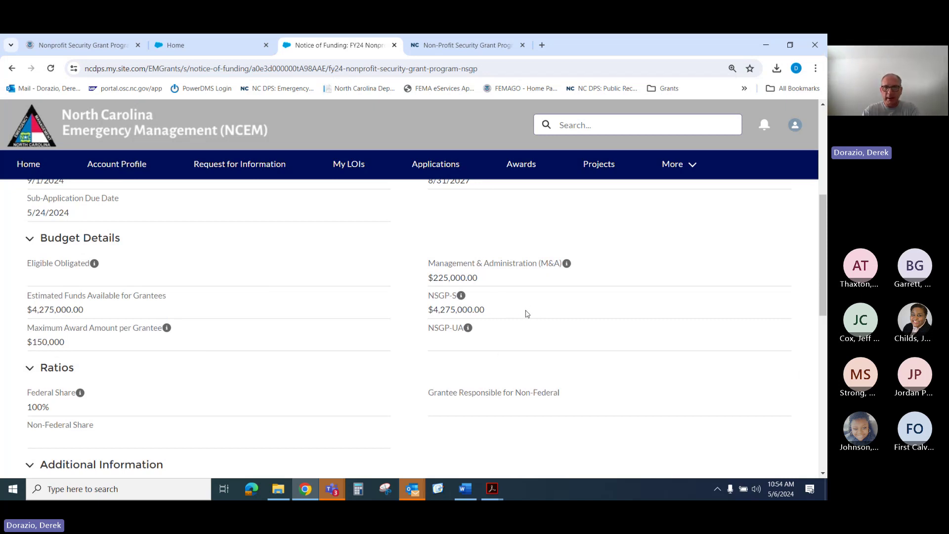
mouse_move(568, 264)
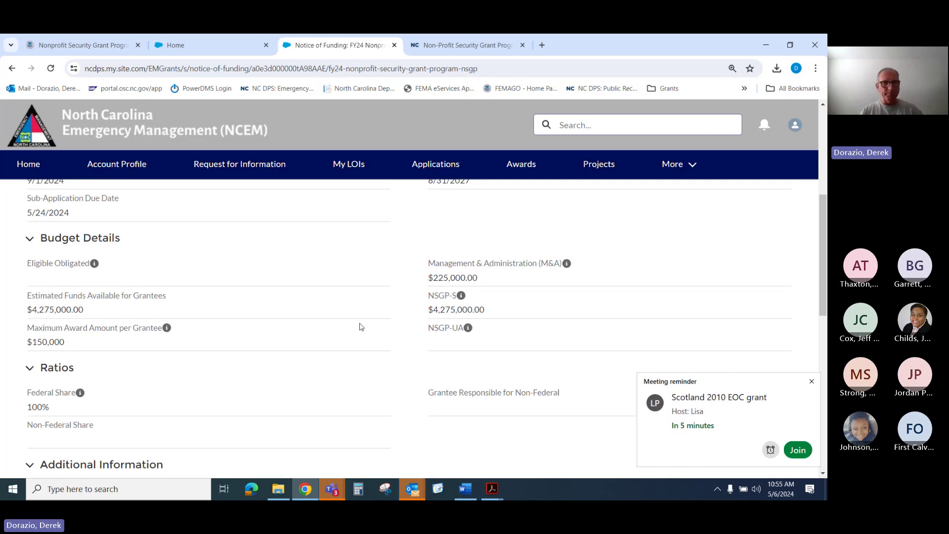
scroll(339, 373, down, 3)
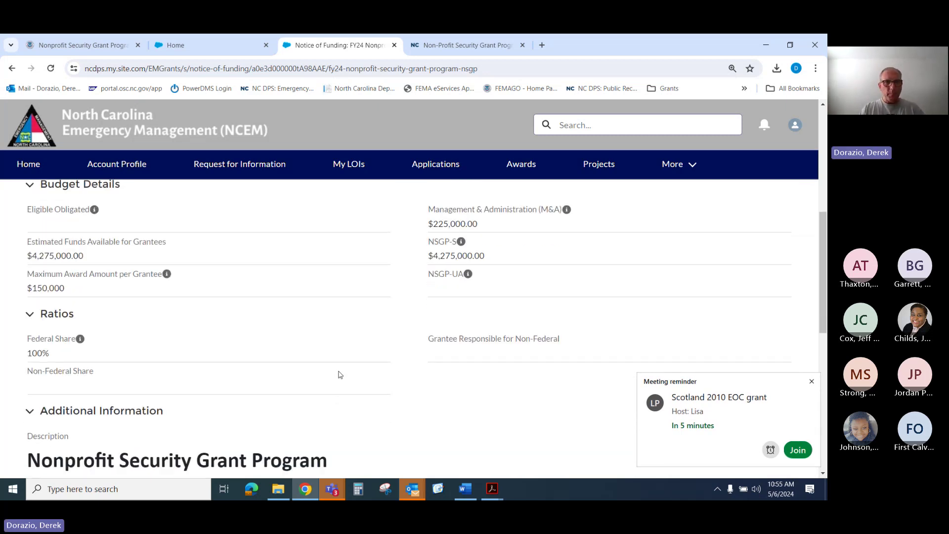
scroll(343, 370, down, 4)
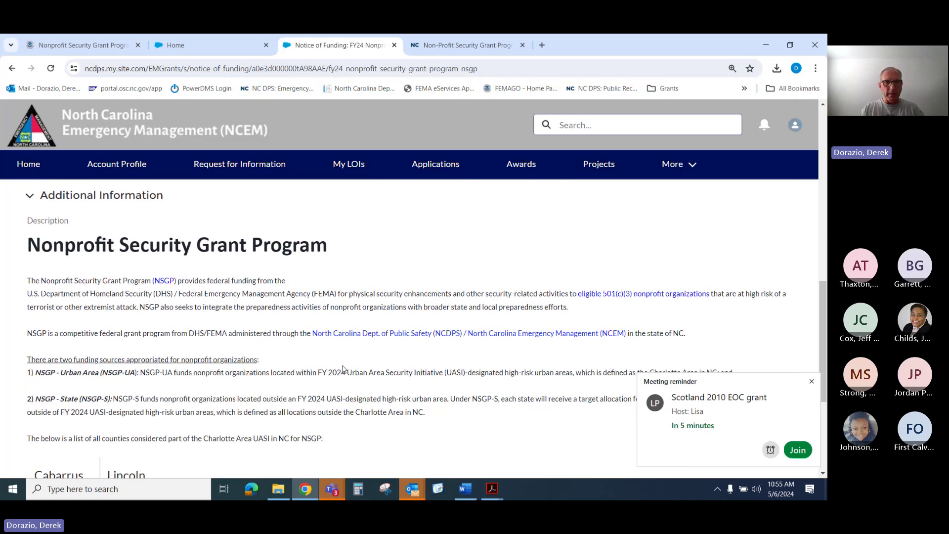
scroll(361, 341, up, 1)
scroll(346, 327, up, 10)
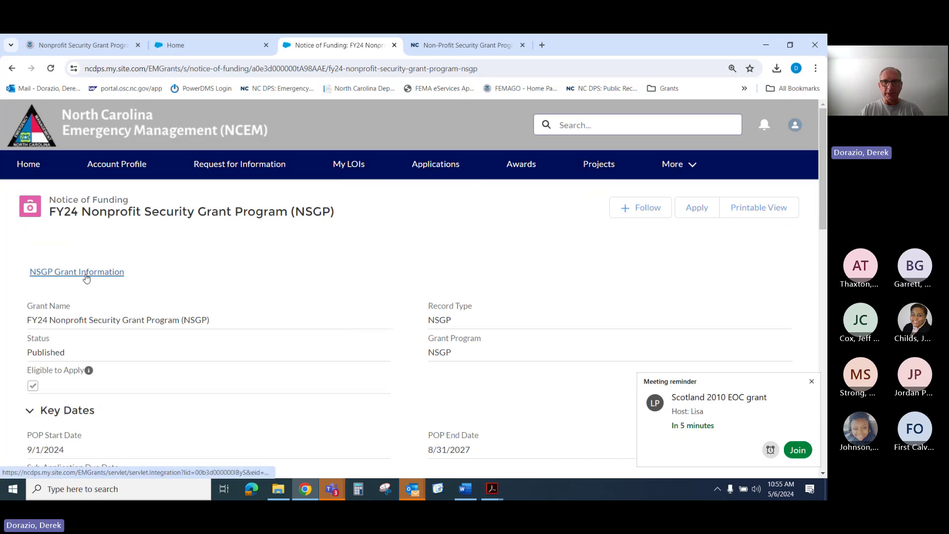
- Try to apply for the FY24 NSGP grant and close the application dialog
click(697, 208)
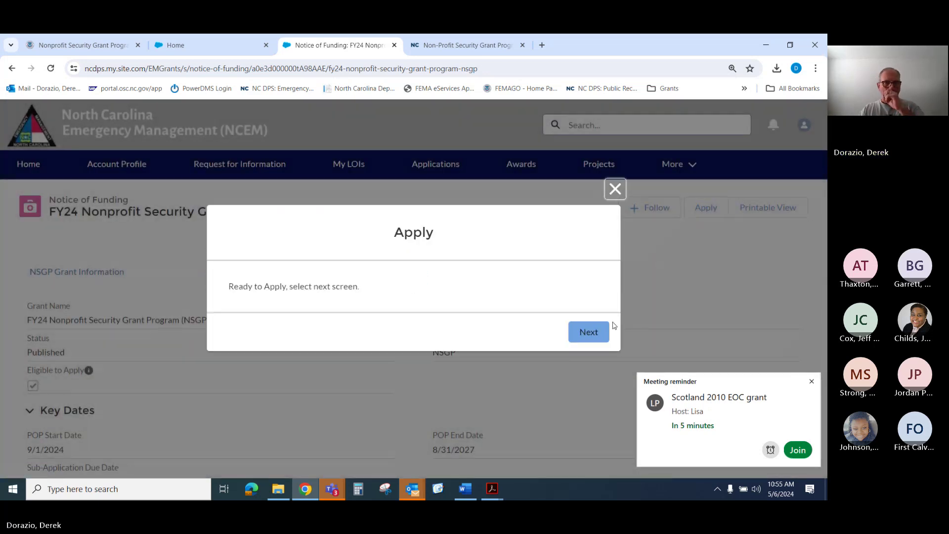
click(586, 331)
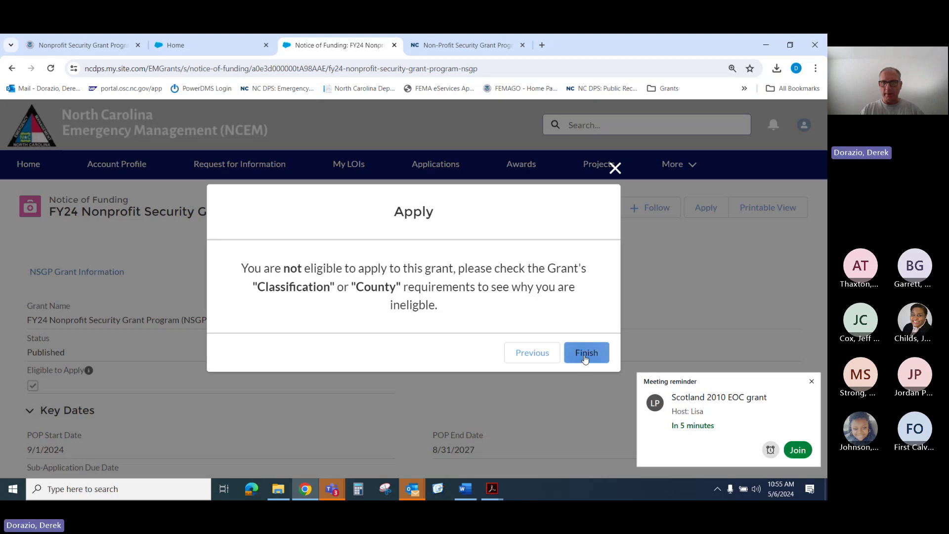
click(585, 357)
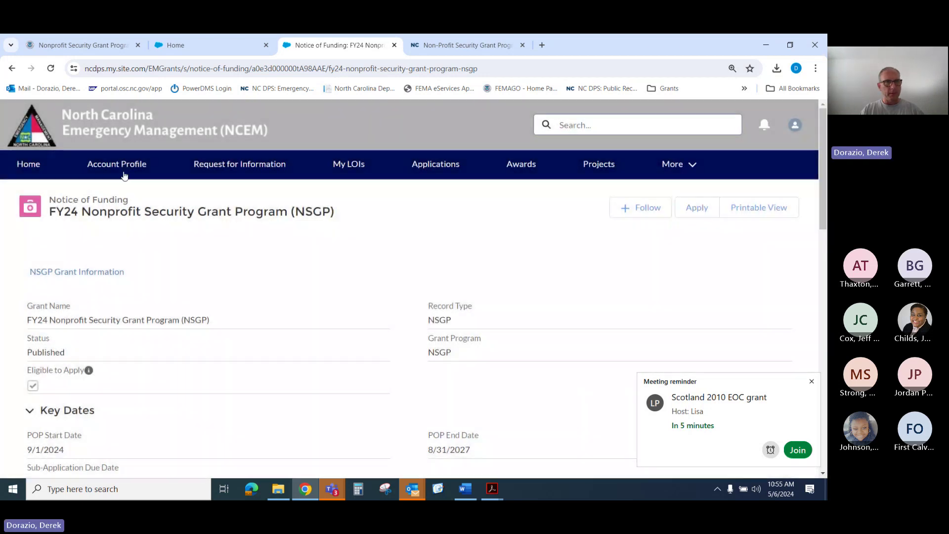
- Open the Z_ALPHA_TEST account record and check its classification, address information and grantee details
click(122, 168)
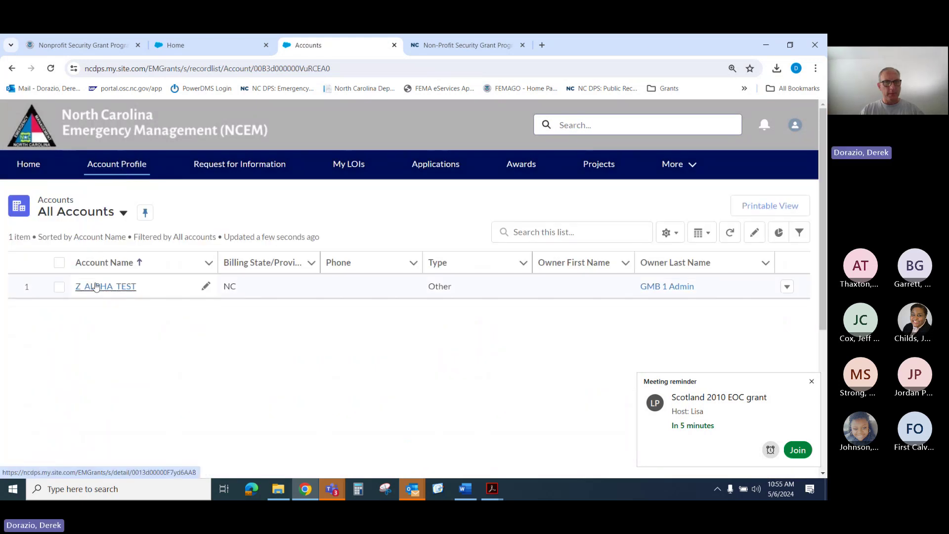
click(98, 285)
scroll(59, 331, down, 5)
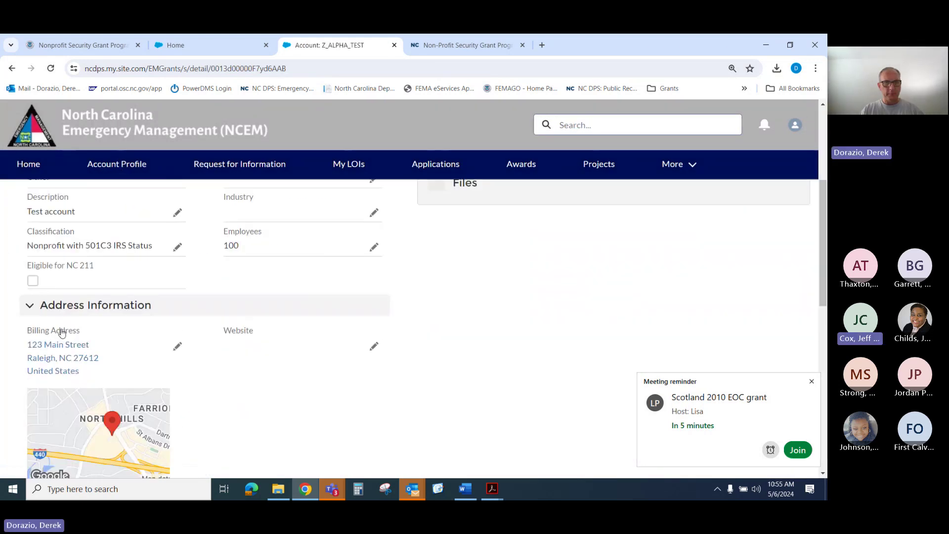
scroll(65, 326, down, 5)
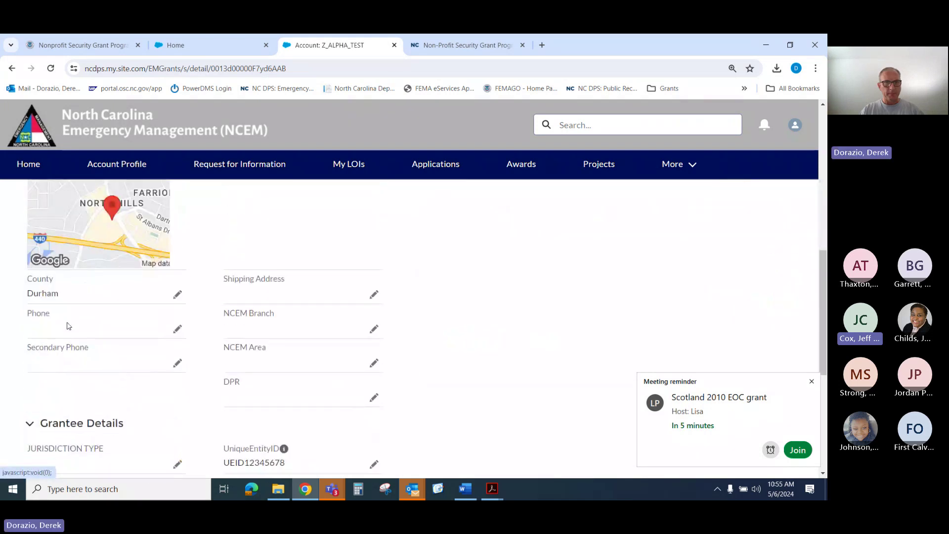
scroll(68, 327, down, 3)
scroll(69, 320, up, 6)
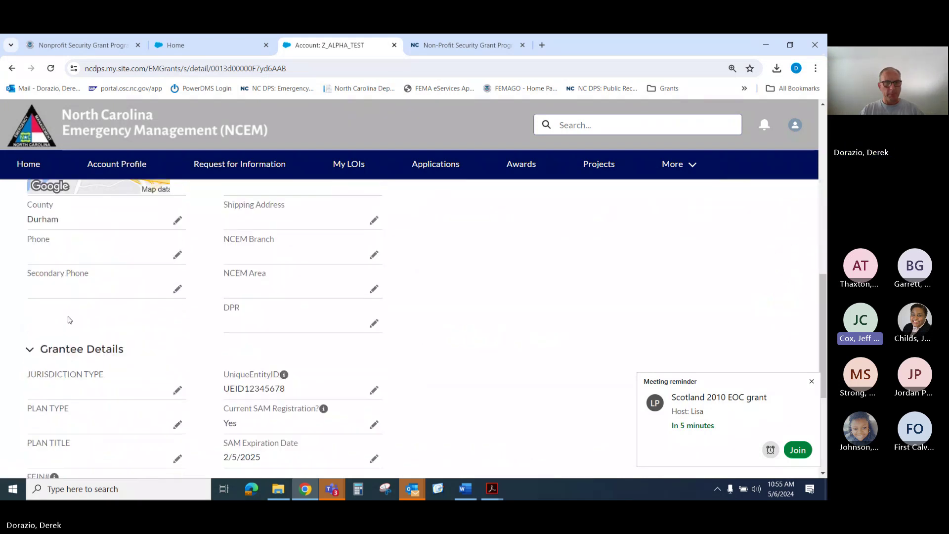
- Set the Z_ALPHA_TEST account's county to Alleghany and save the record
click(177, 382)
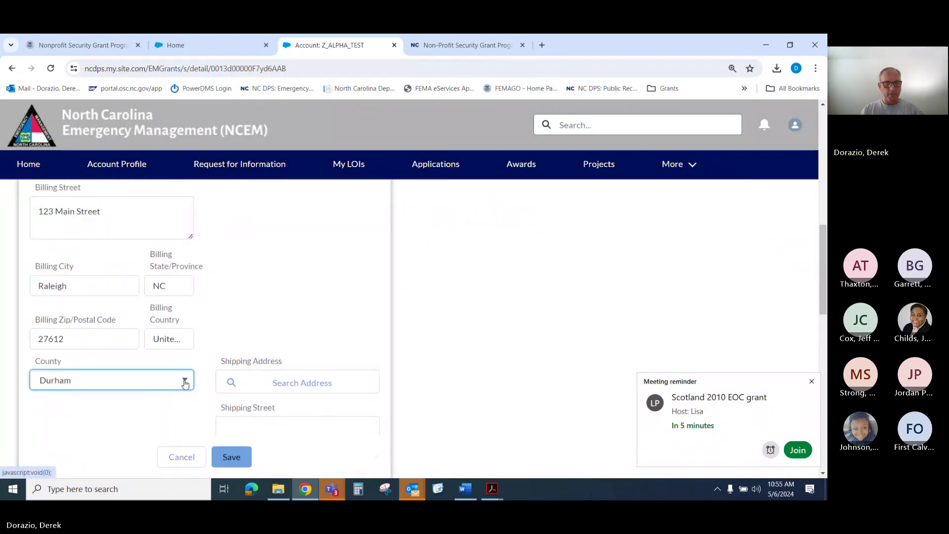
click(185, 380)
scroll(158, 336, down, 1)
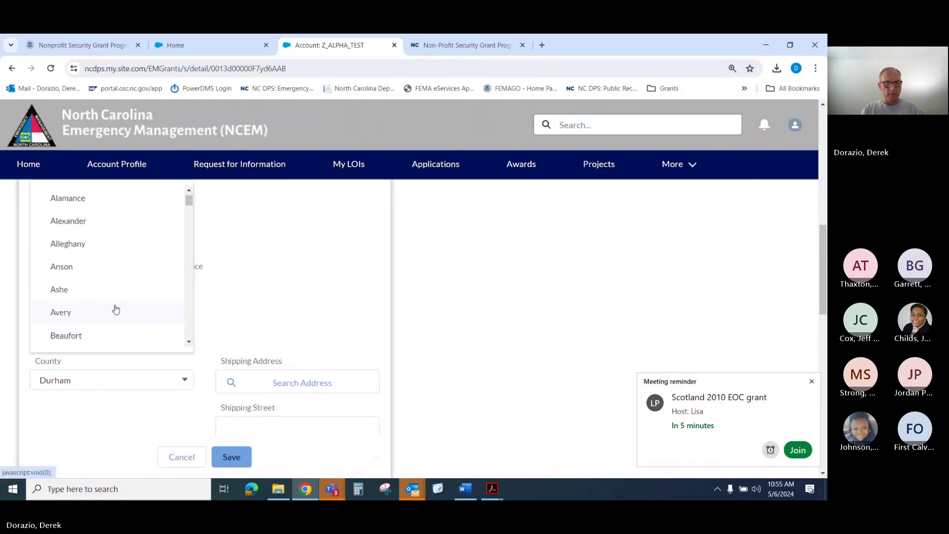
click(75, 245)
click(231, 457)
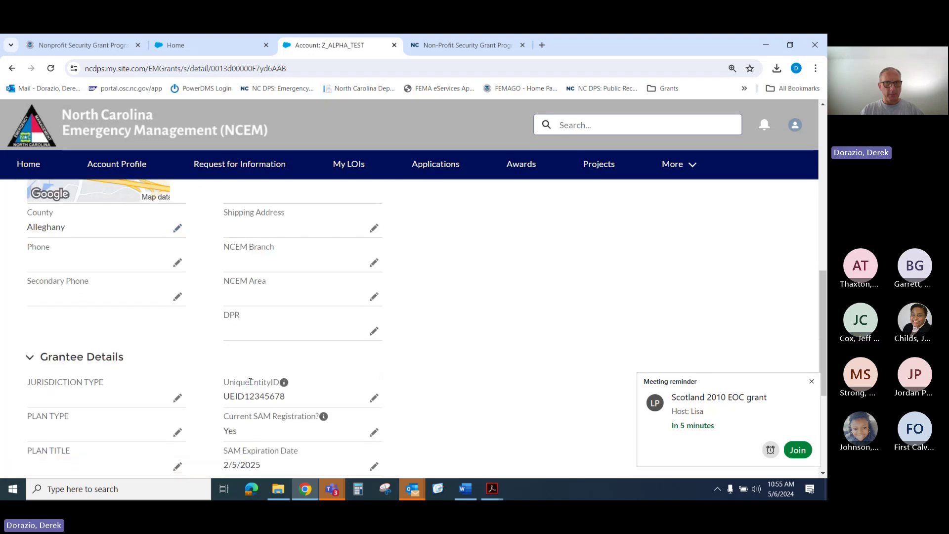
- Set the account's classification to Nonprofit Organization and save the record
scroll(255, 387, up, 5)
scroll(250, 384, up, 3)
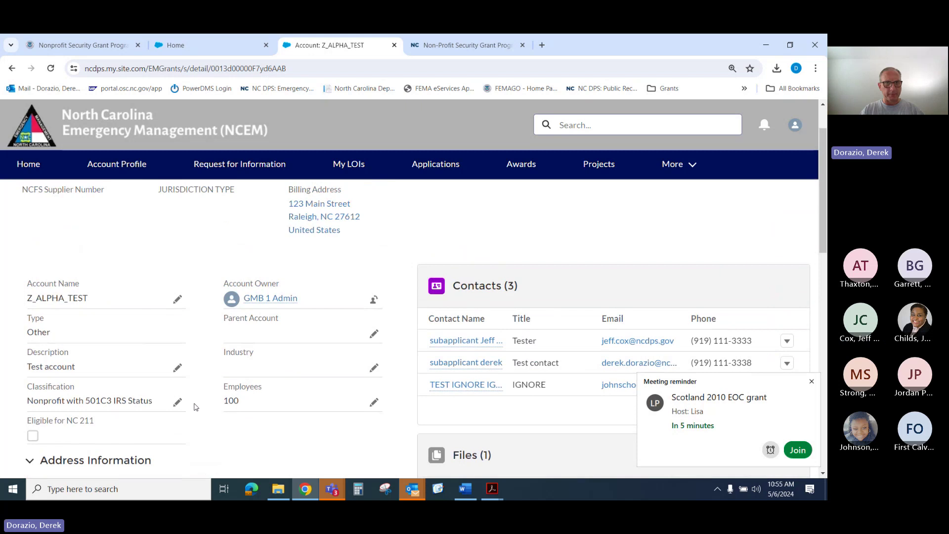
click(178, 402)
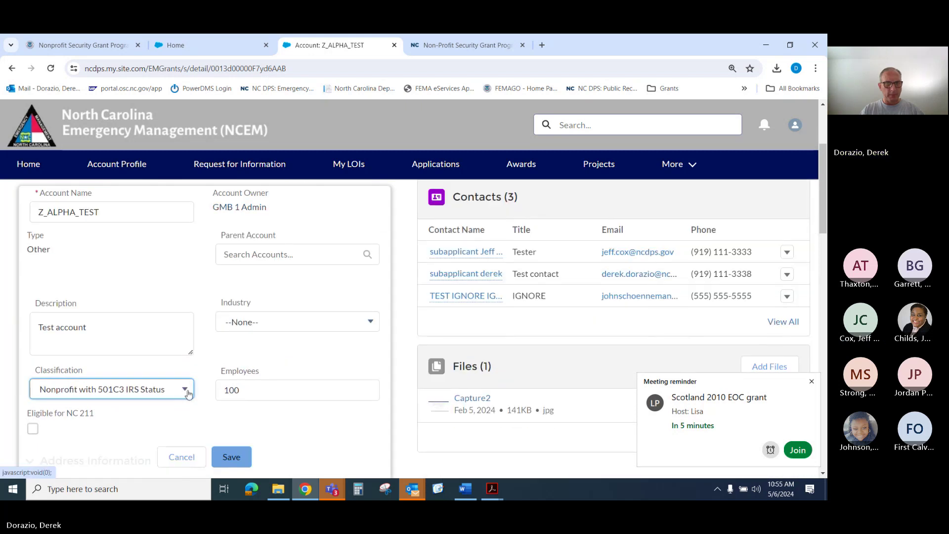
click(186, 390)
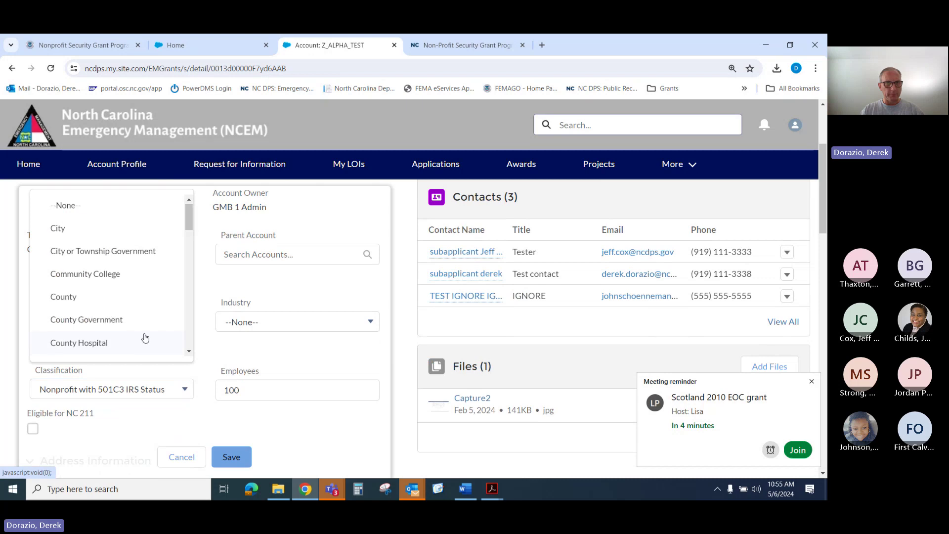
scroll(144, 338, down, 5)
click(100, 296)
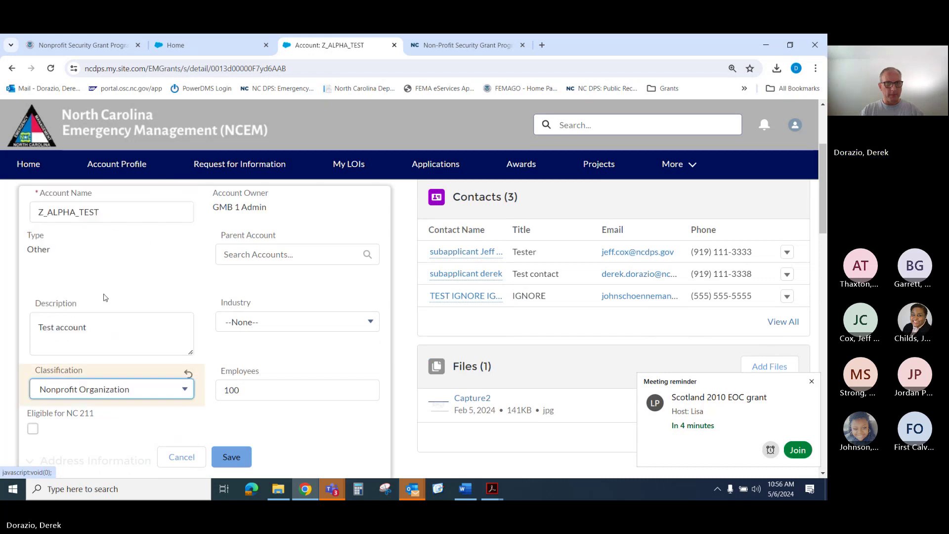
click(231, 461)
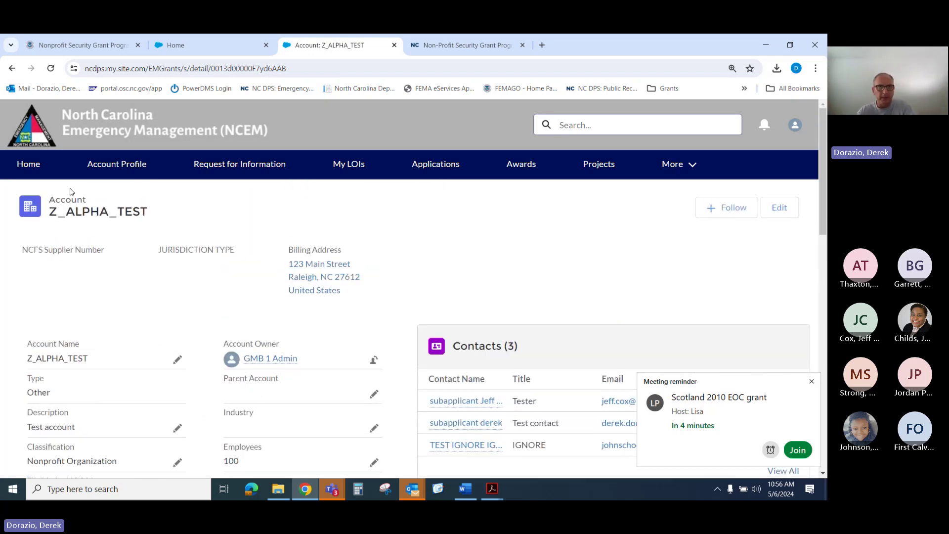
- Return to the portal home and open the FY24 Nonprofit Security Grant Program (NSGP) notice from the available grants
click(34, 167)
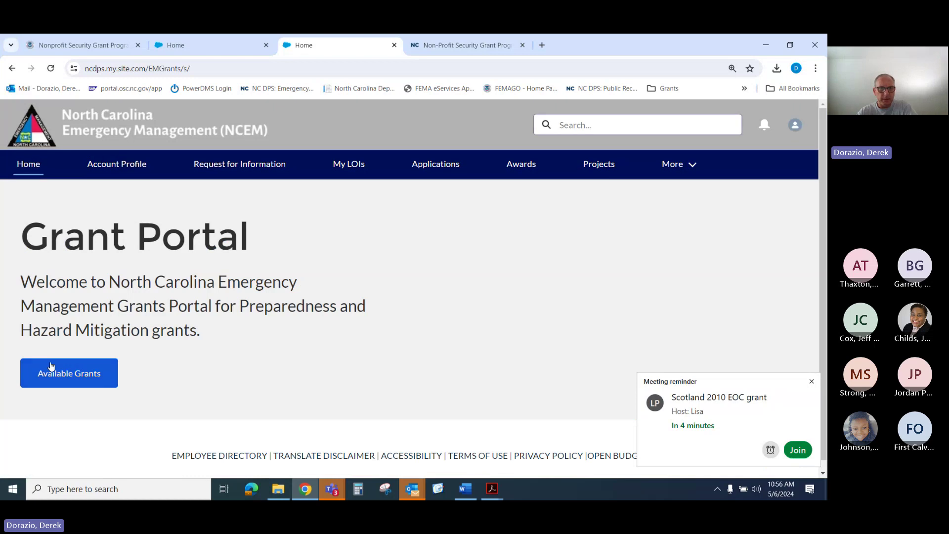
click(52, 366)
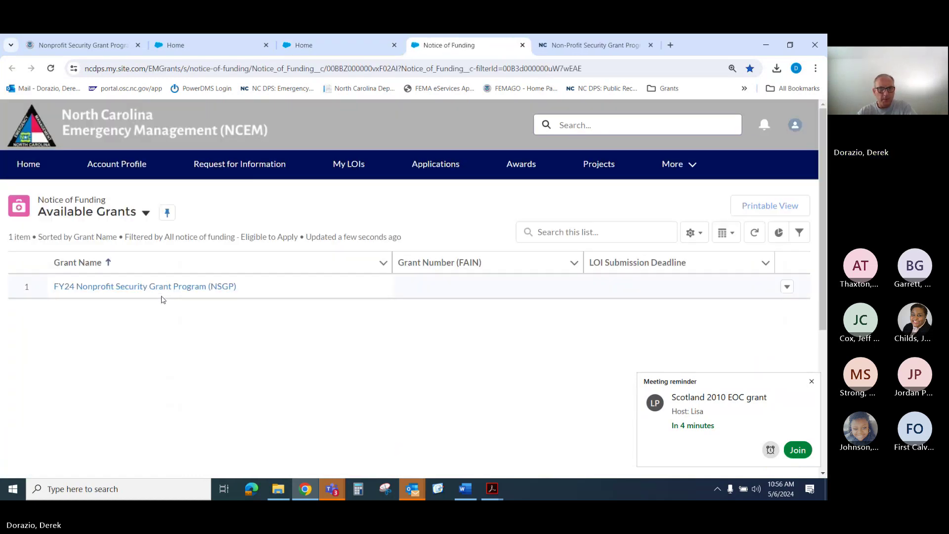
click(162, 289)
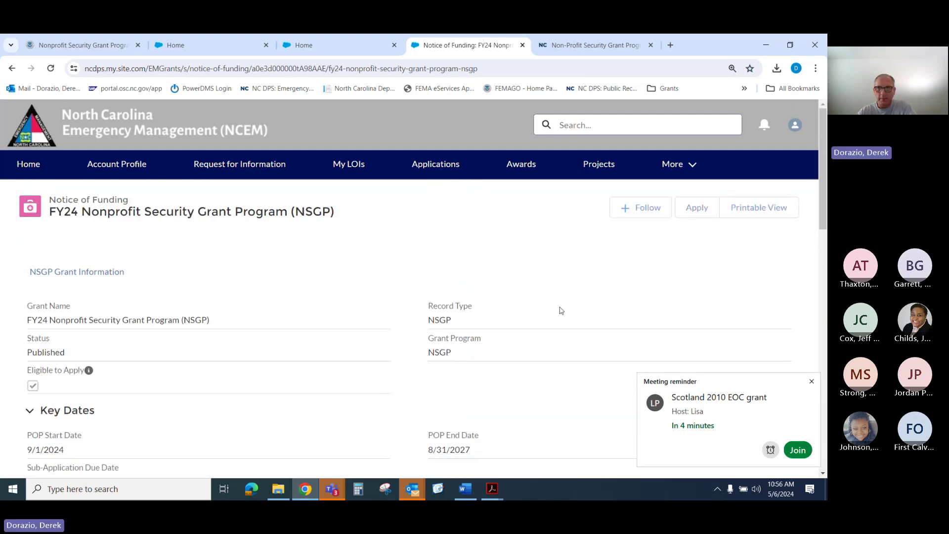
- Start an application for the NSGP notice, answering Yes to nonprofit organization and No to being located in the UASI-designated high-risk urban area
click(698, 207)
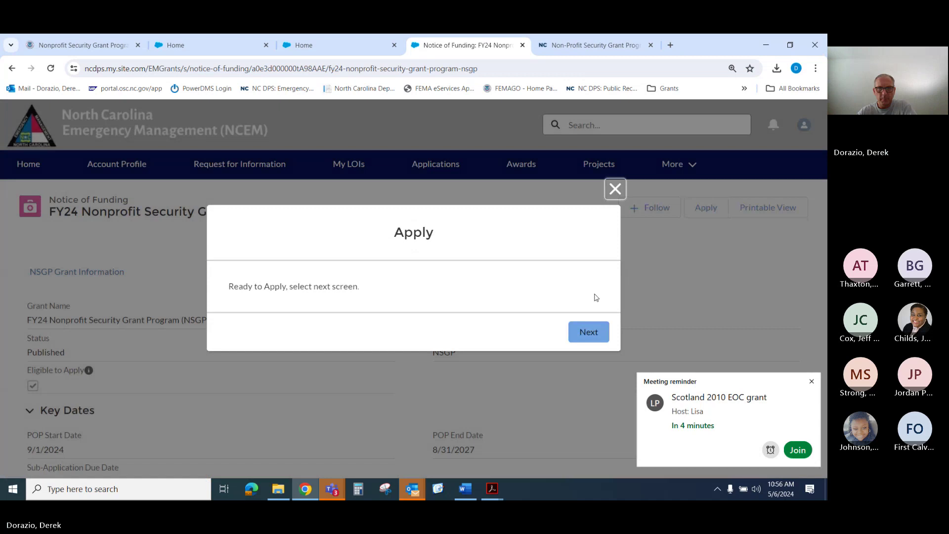
click(600, 331)
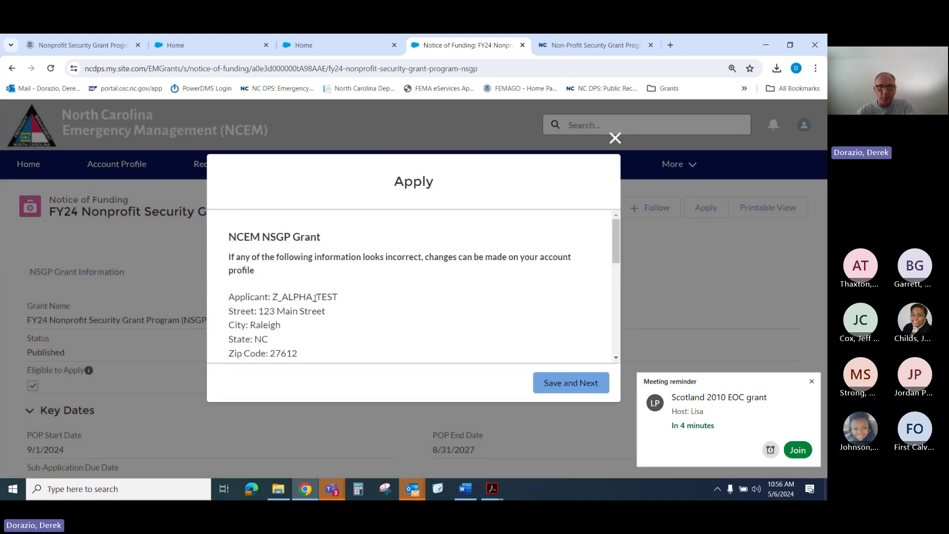
scroll(326, 291, down, 5)
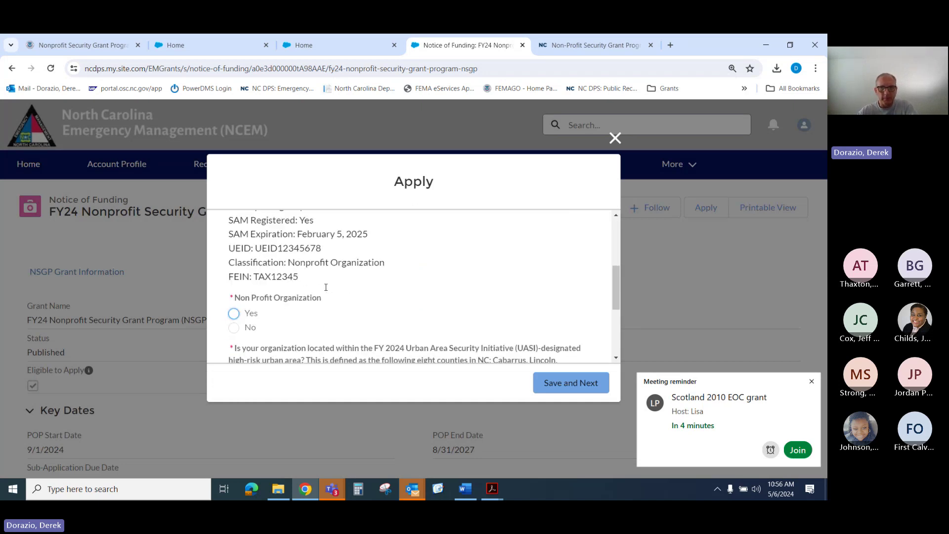
scroll(316, 285, up, 1)
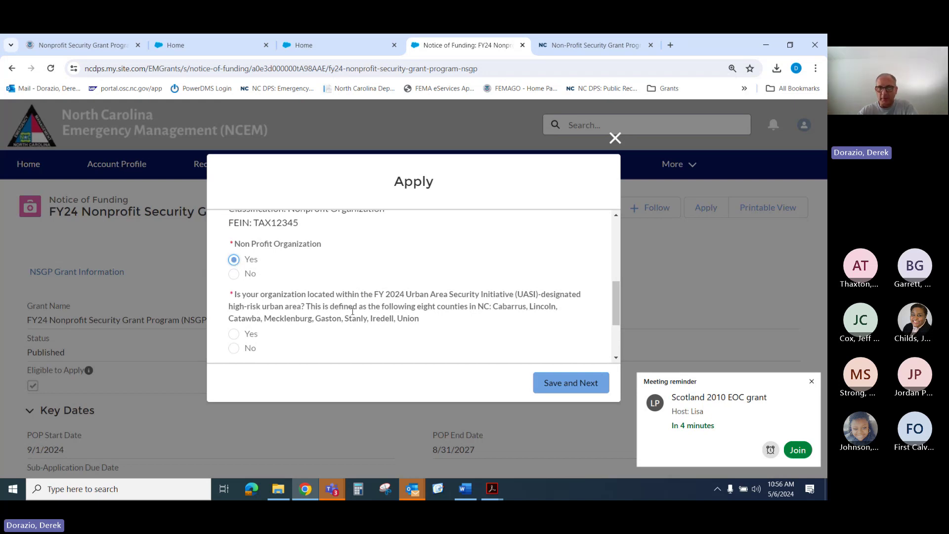
scroll(352, 311, down, 2)
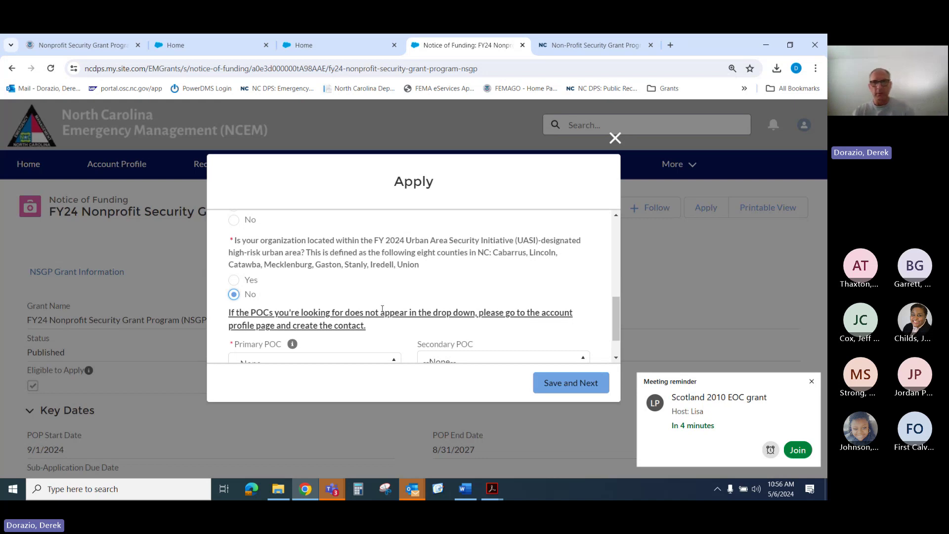
- Choose the subapplicant test contacts as the application's primary and secondary POCs
scroll(391, 292, down, 2)
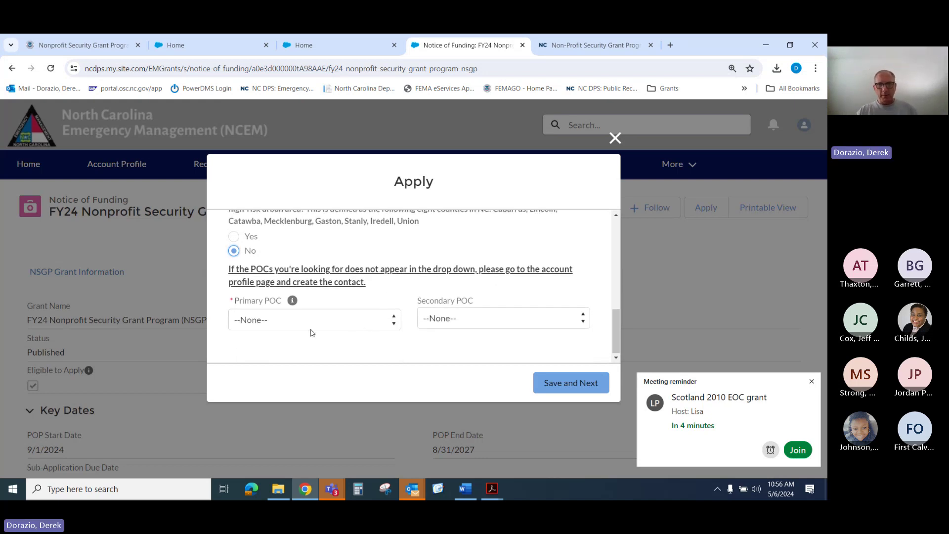
click(394, 321)
click(305, 348)
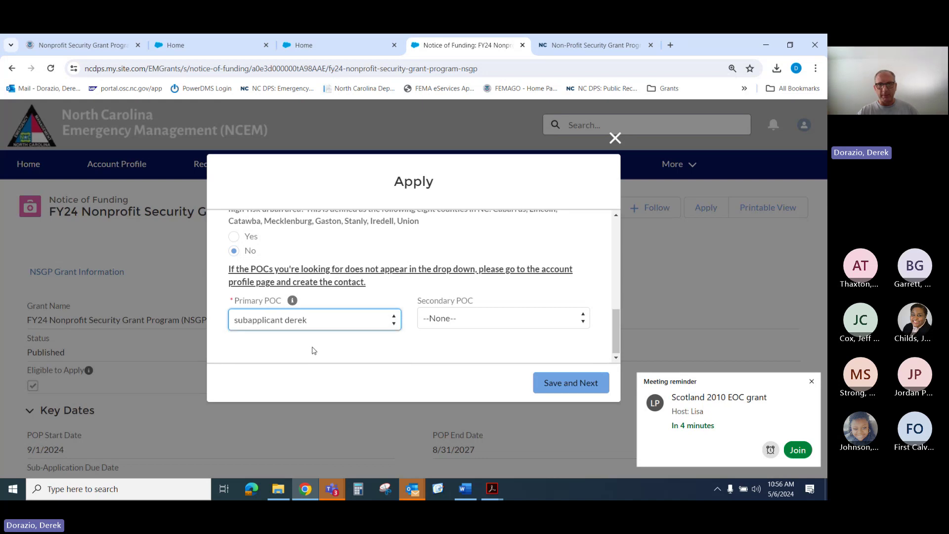
click(579, 323)
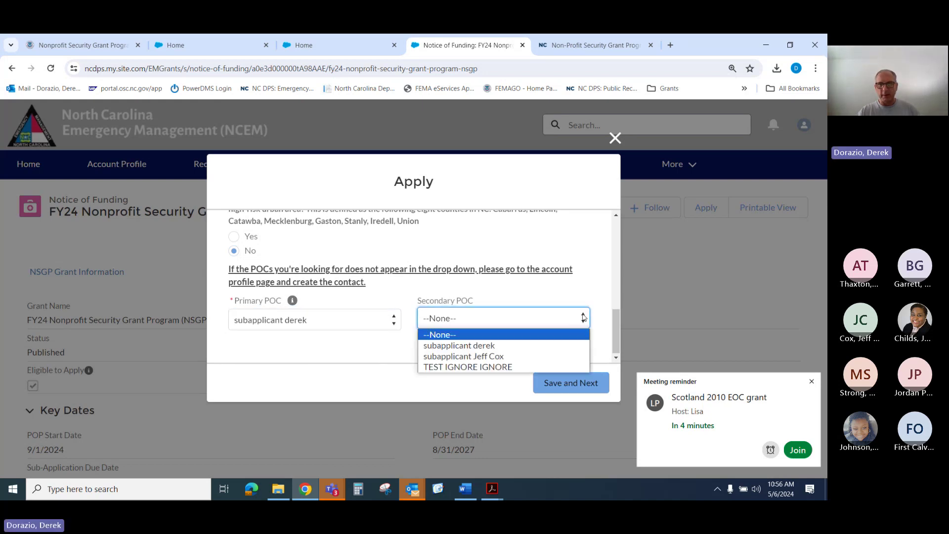
click(517, 353)
click(421, 355)
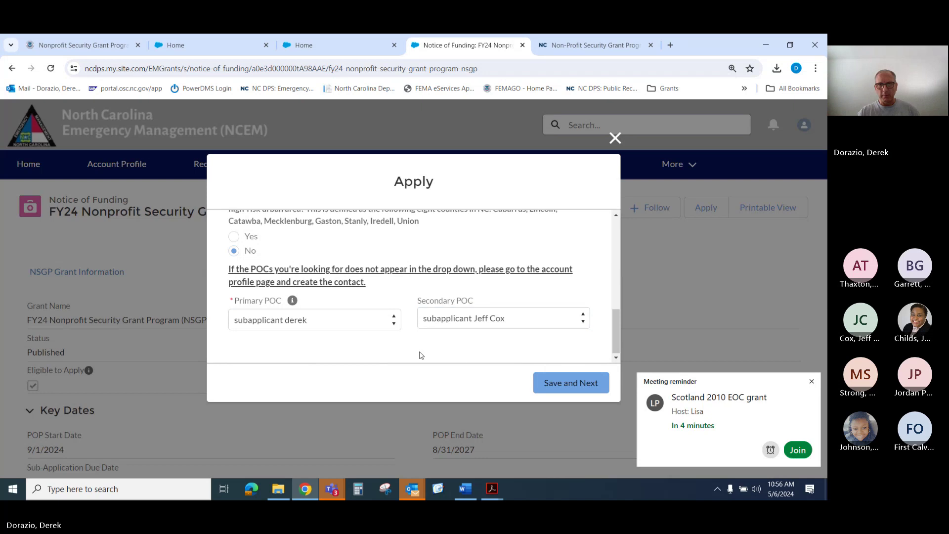
- Review the applicant details and both POCs' contact information, saving each page to continue to the project title
scroll(421, 355, up, 10)
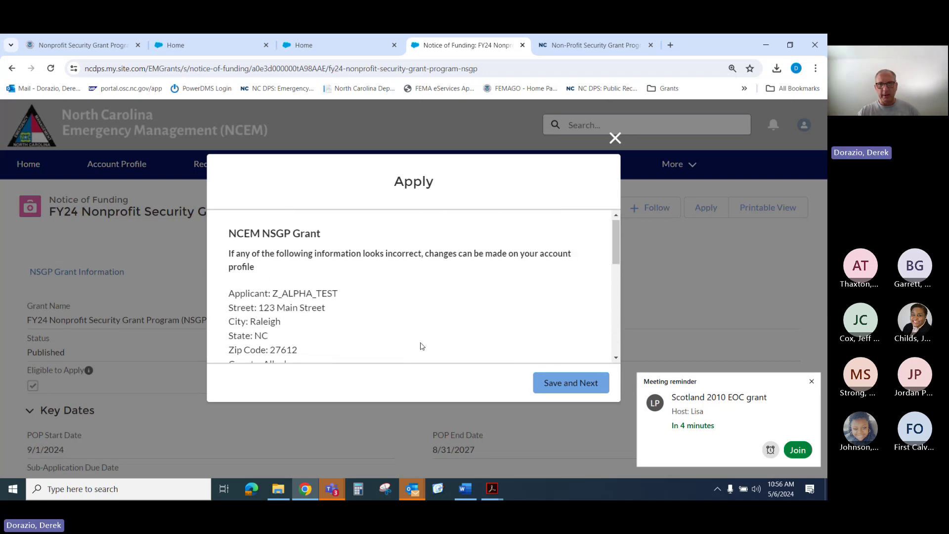
scroll(421, 347, down, 8)
scroll(421, 348, down, 2)
click(543, 384)
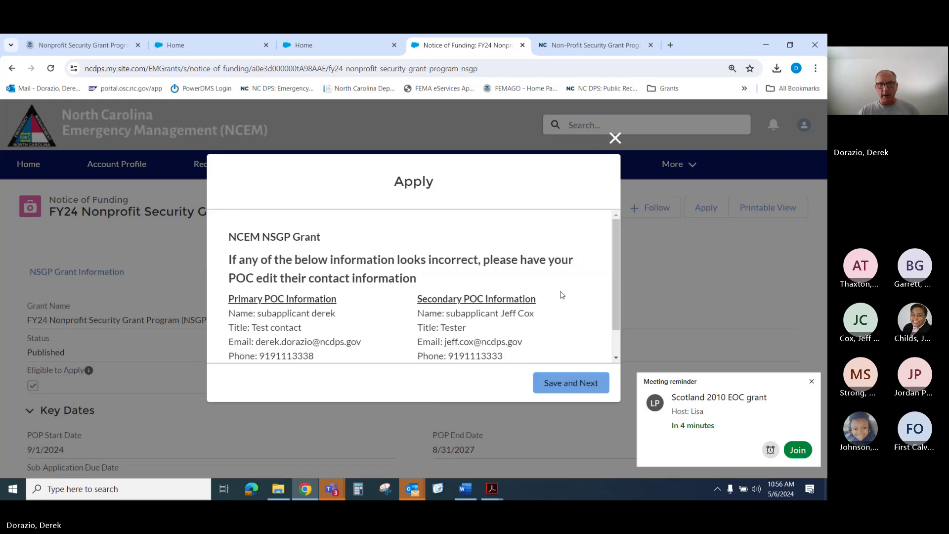
scroll(561, 295, down, 2)
scroll(561, 296, up, 1)
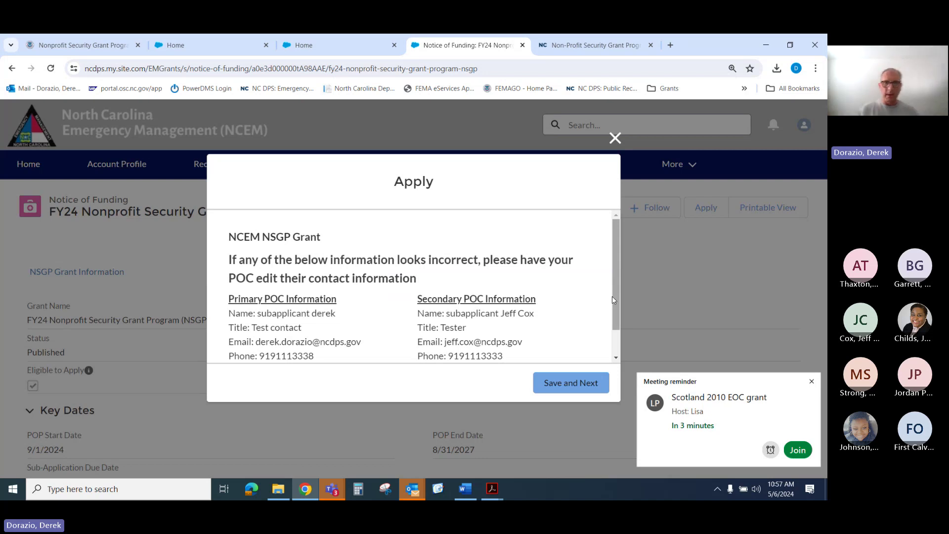
click(566, 383)
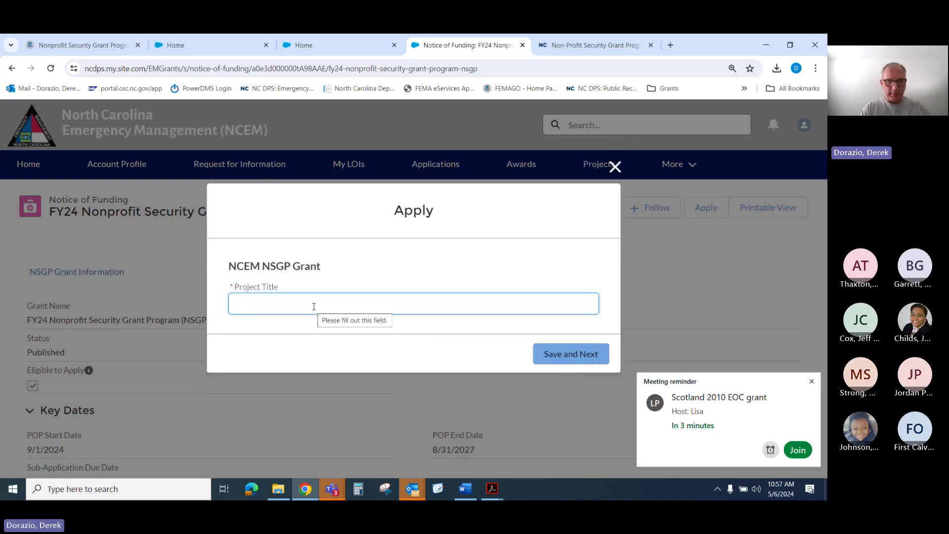
- Set the project title to "target hardening - wake county location" and save to continue to the budget line
text(target hardening - wake county location)
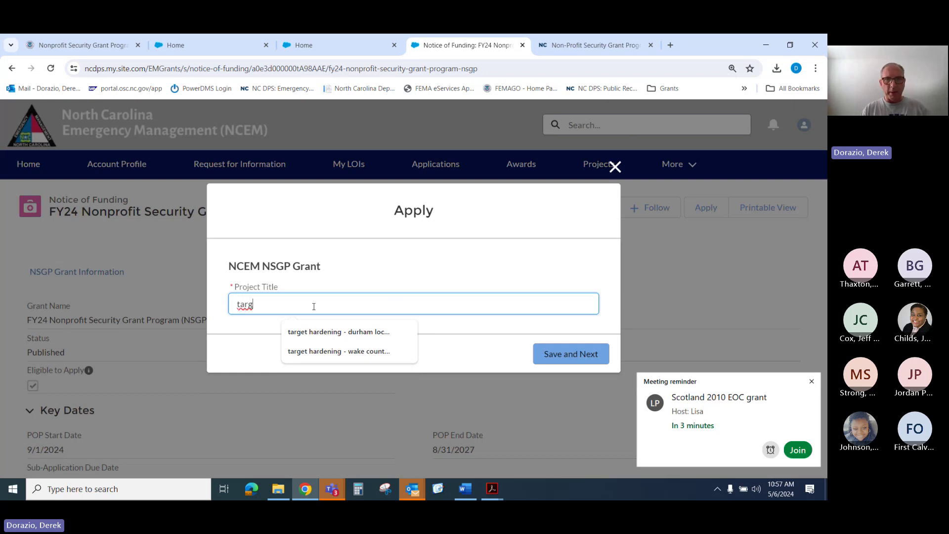
click(345, 352)
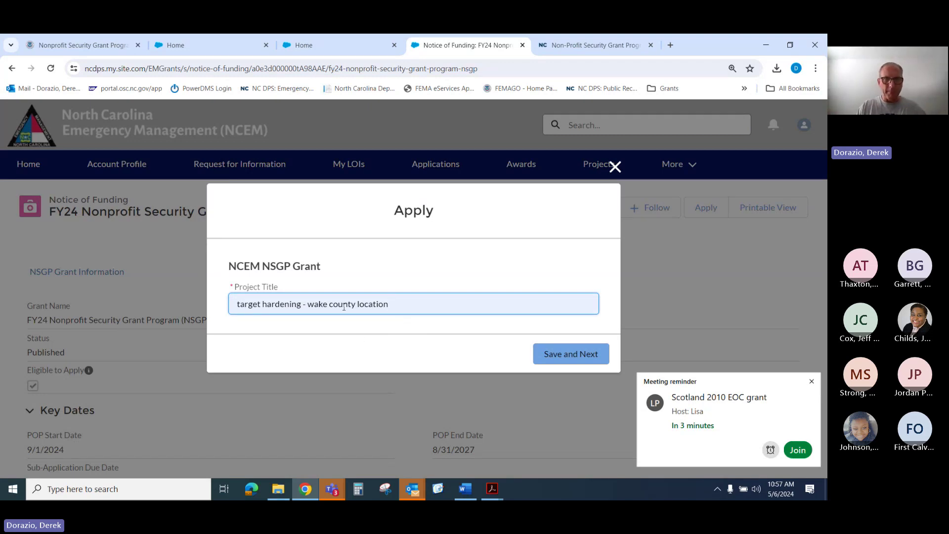
click(563, 355)
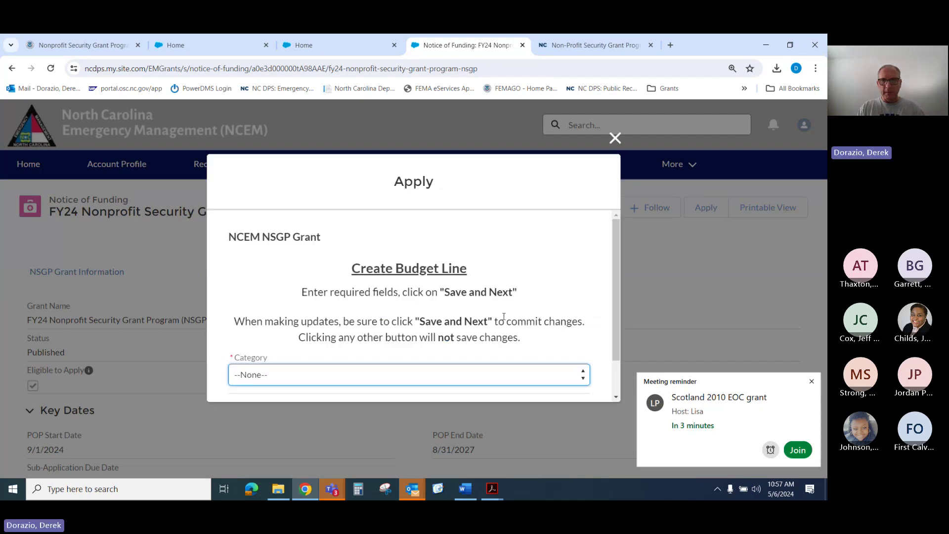
- Set the budget line's category to Equipment and its description to "security lighting"
scroll(501, 322, down, 1)
click(583, 333)
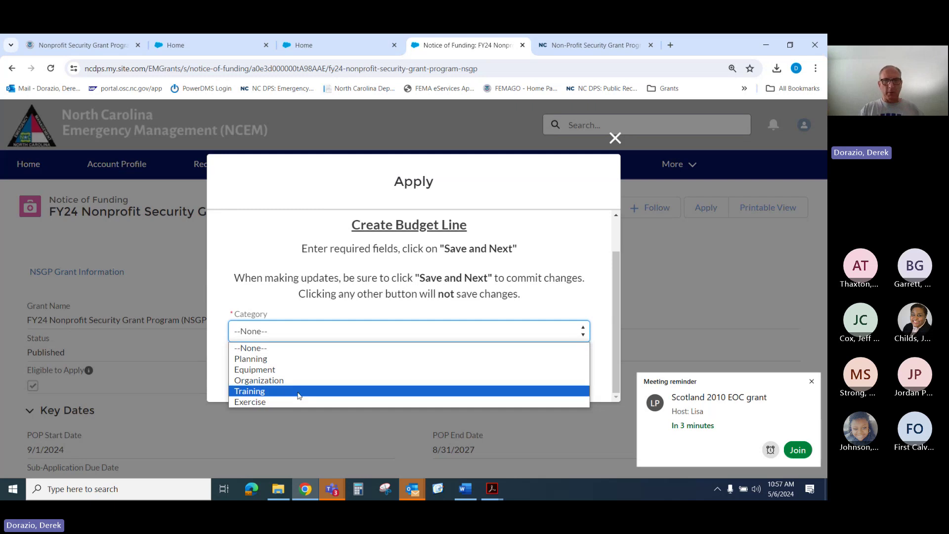
click(255, 373)
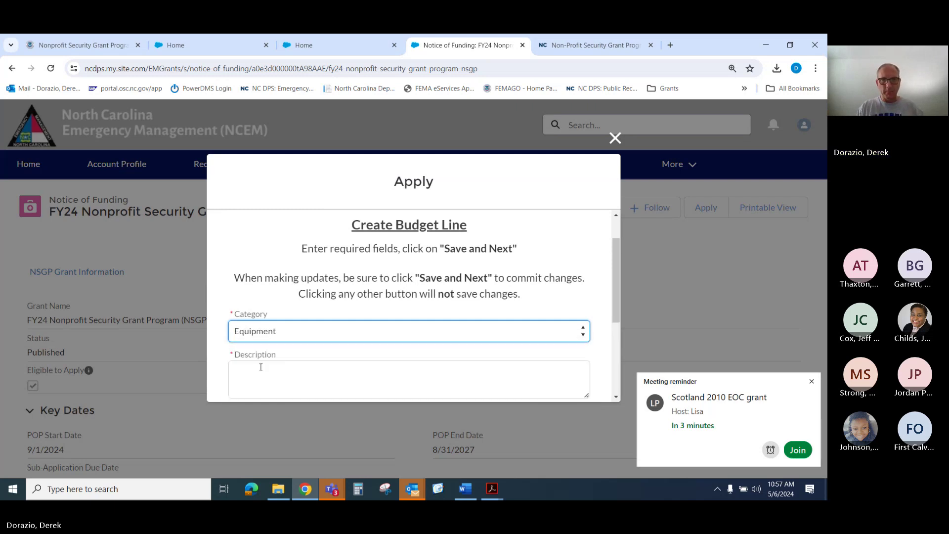
scroll(275, 302, down, 2)
click(270, 268)
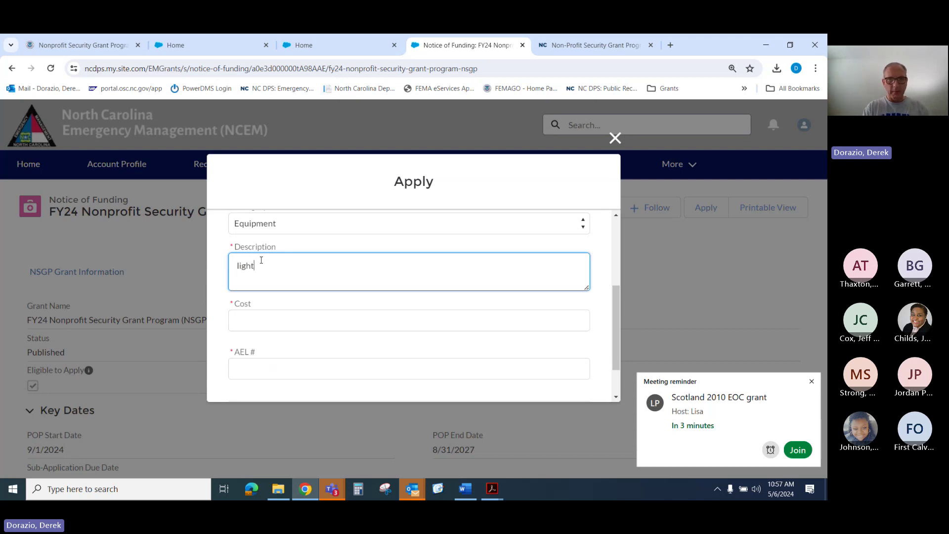
text(light)
key(BackSpace)
key(BackSpace)
key(BackSpace)
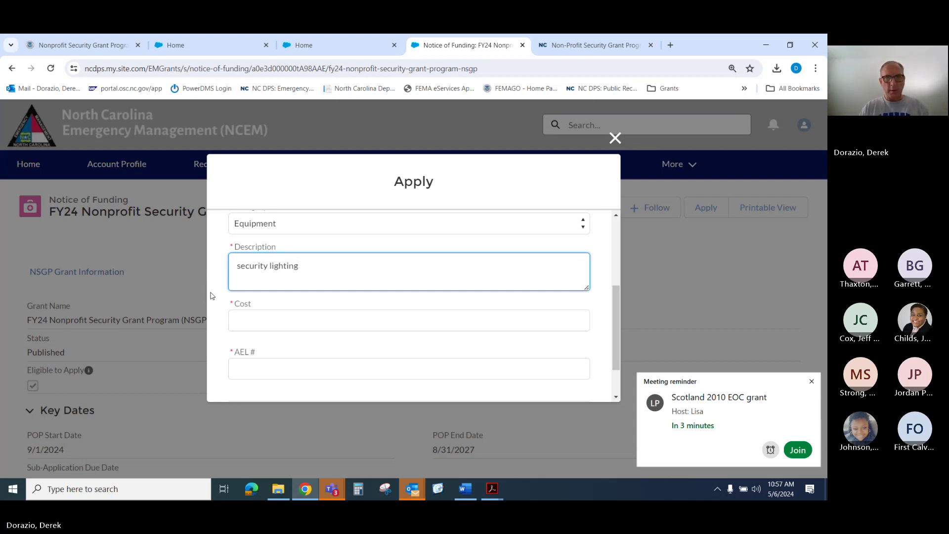
- Set the budget line's cost to 150000 and move on to the AEL number
click(252, 314)
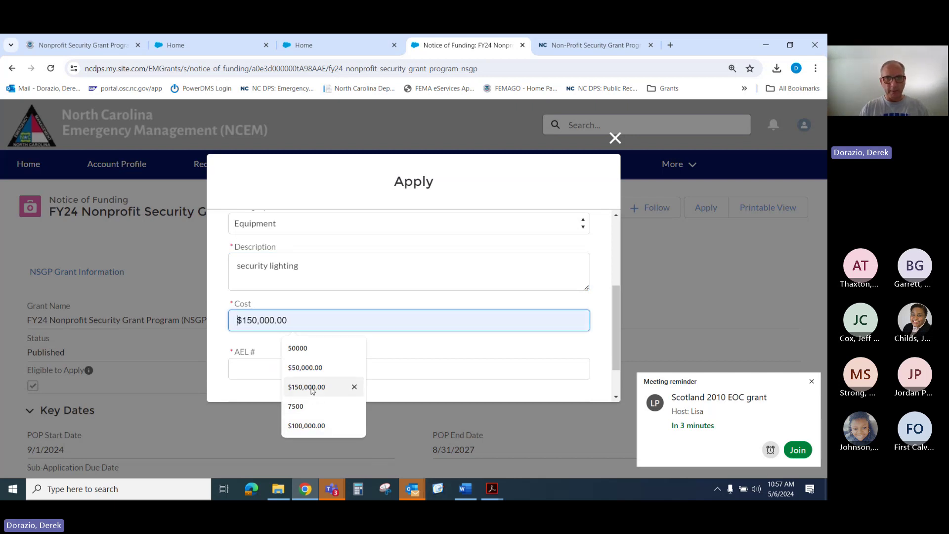
click(312, 390)
click(295, 369)
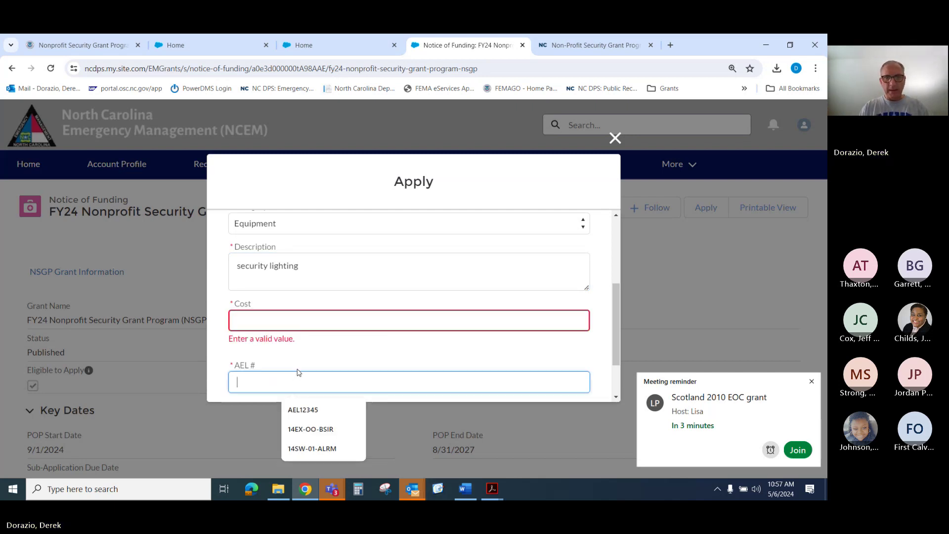
click(270, 321)
text(150000)
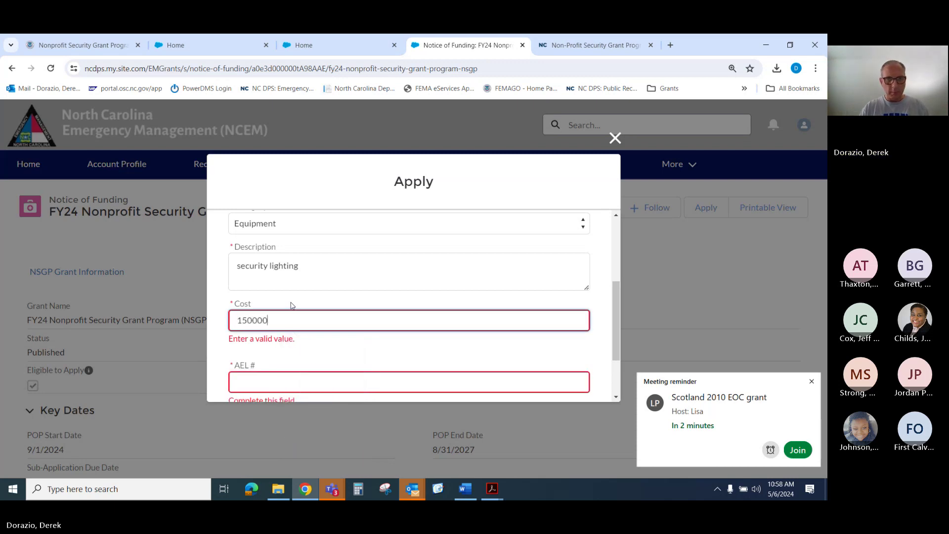
key(Tab)
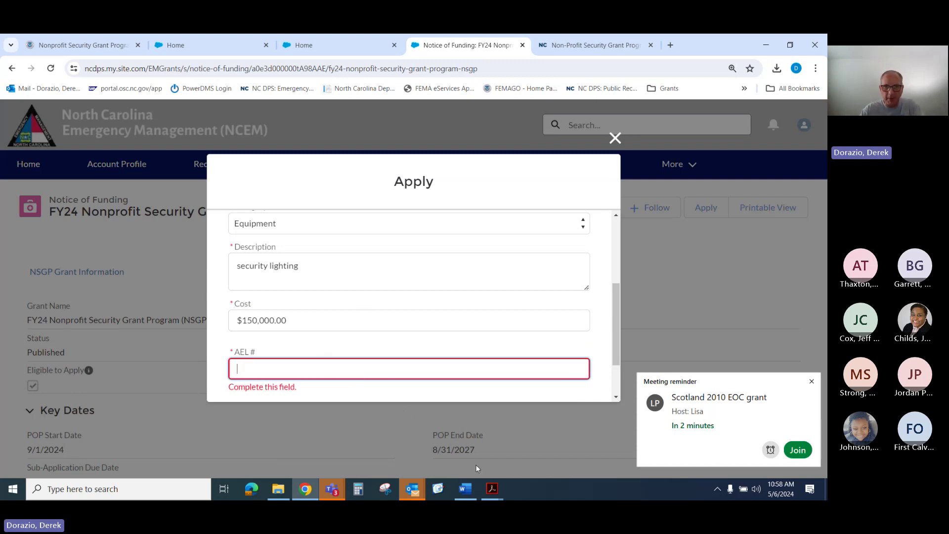
- Switch to the FEMA Form FF-207-FY-21-115 PDF in Adobe Acrobat and examine its AEL funding table and milestone section
mouse_move(492, 489)
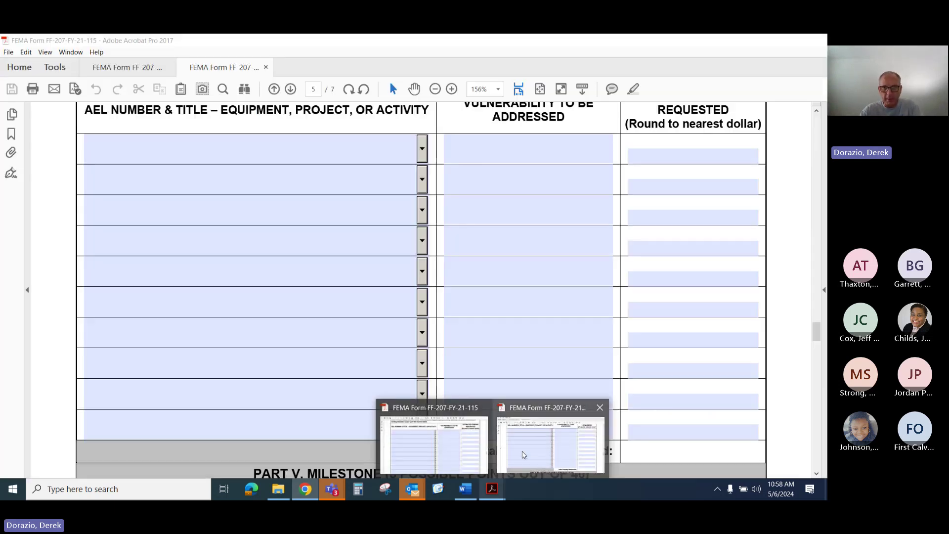
click(524, 455)
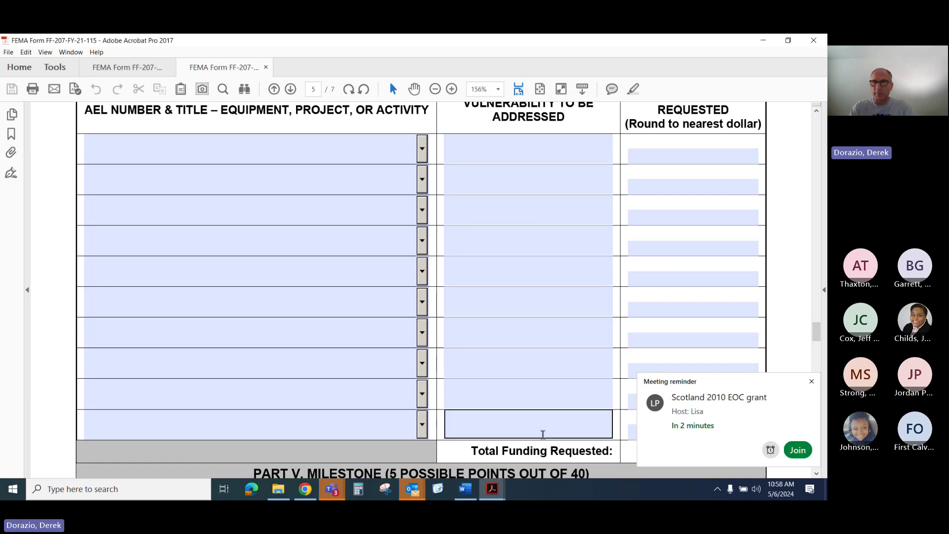
scroll(381, 336, up, 3)
scroll(390, 339, down, 3)
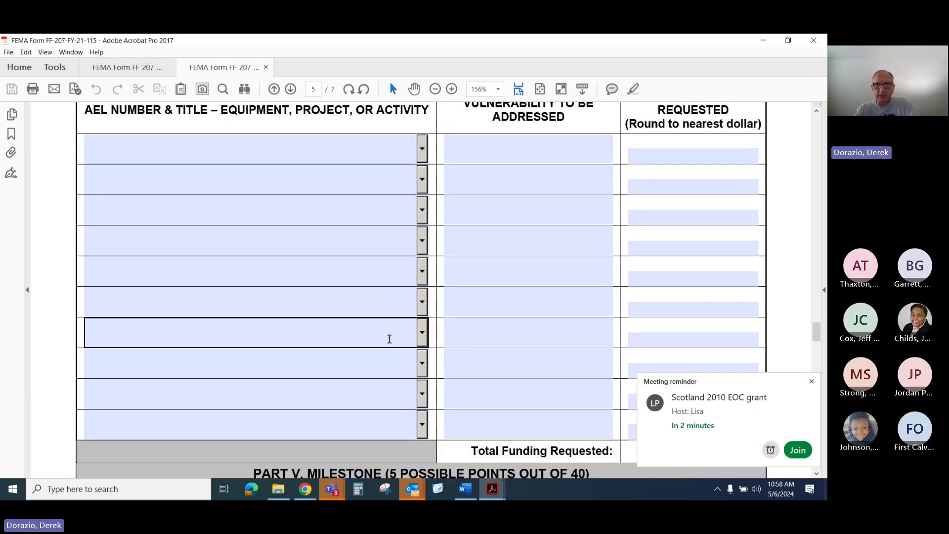
scroll(390, 339, down, 2)
scroll(390, 339, up, 3)
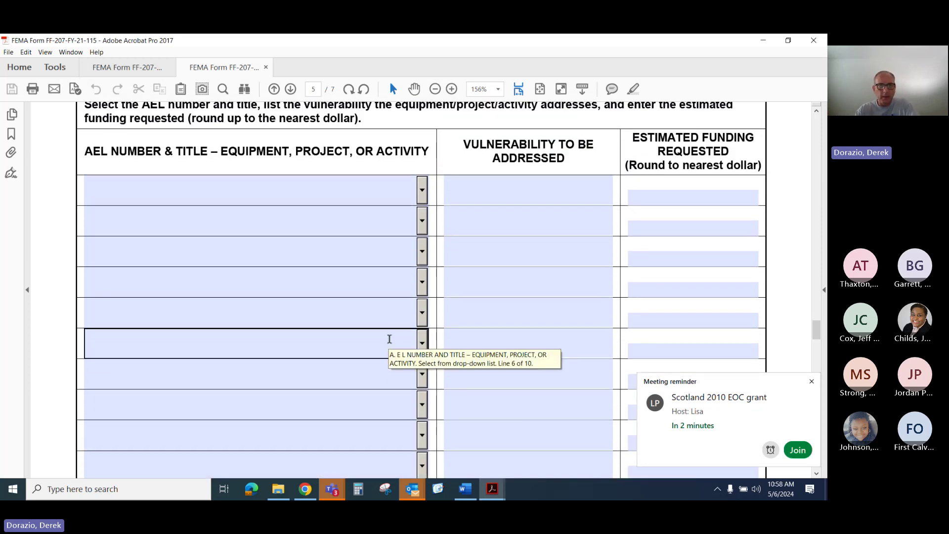
scroll(390, 339, down, 6)
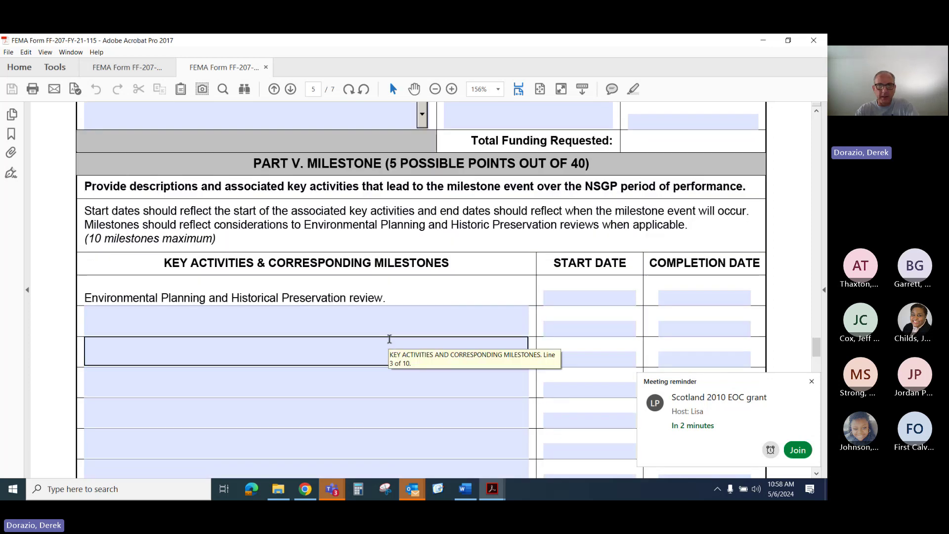
scroll(390, 339, up, 6)
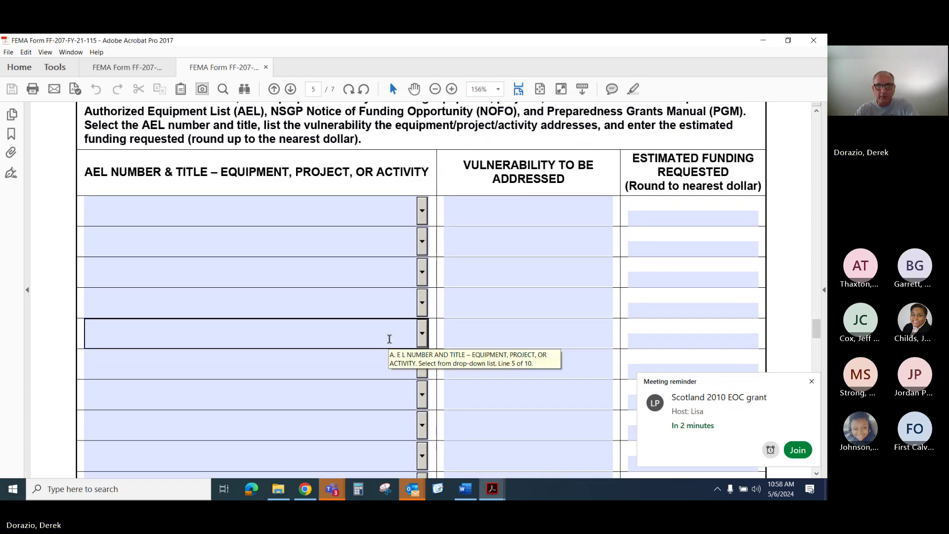
scroll(390, 339, up, 1)
scroll(390, 339, down, 1)
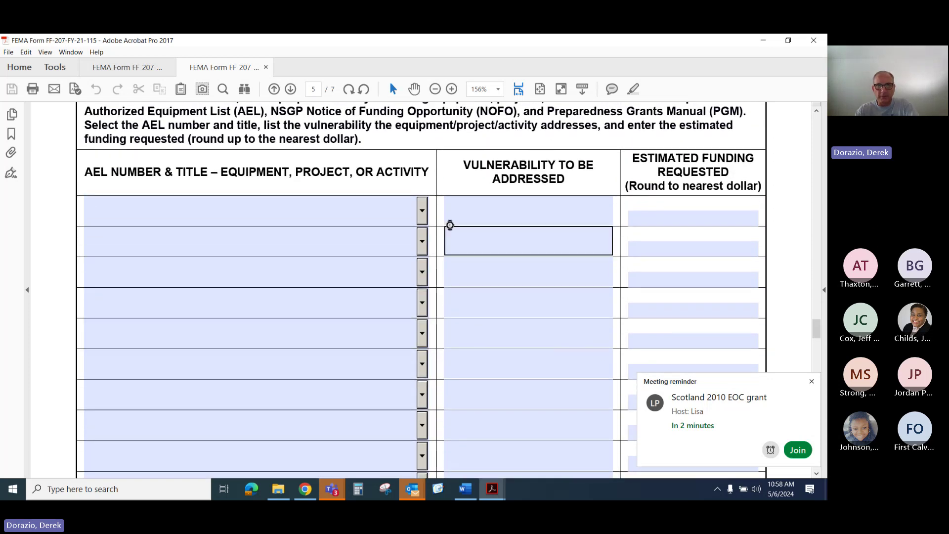
- Choose "14SW-01-LITE: Lighting, Area, Fixed" as the AEL number and title in the first row of the funding table
click(422, 212)
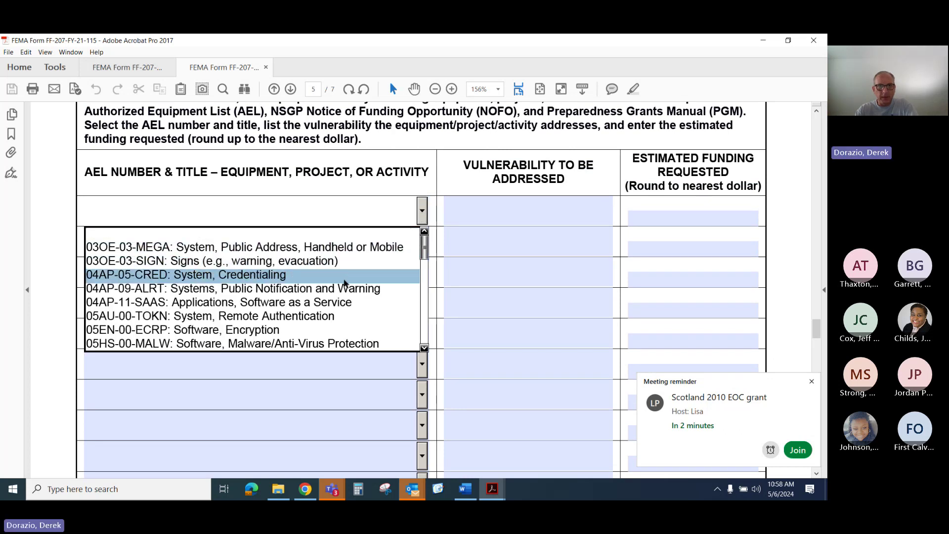
scroll(198, 309, down, 1)
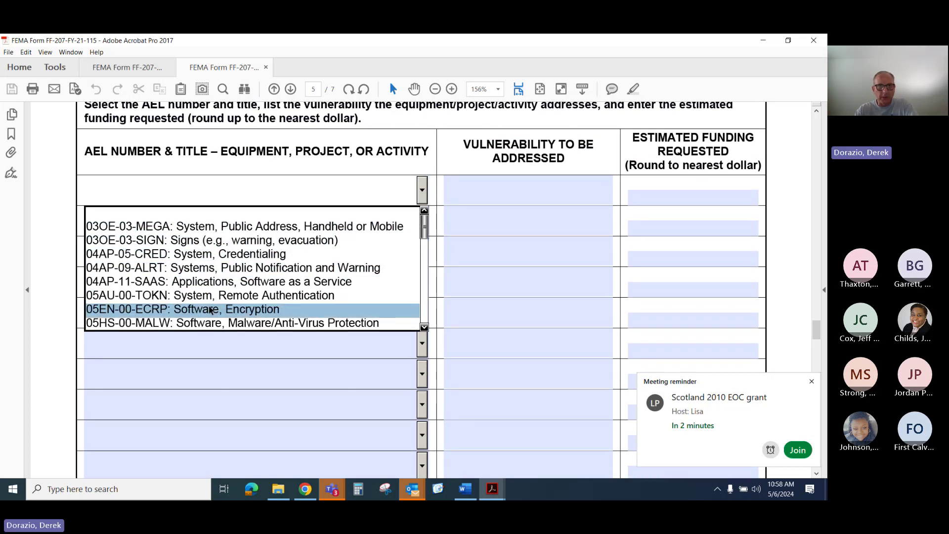
drag(425, 231, 420, 275)
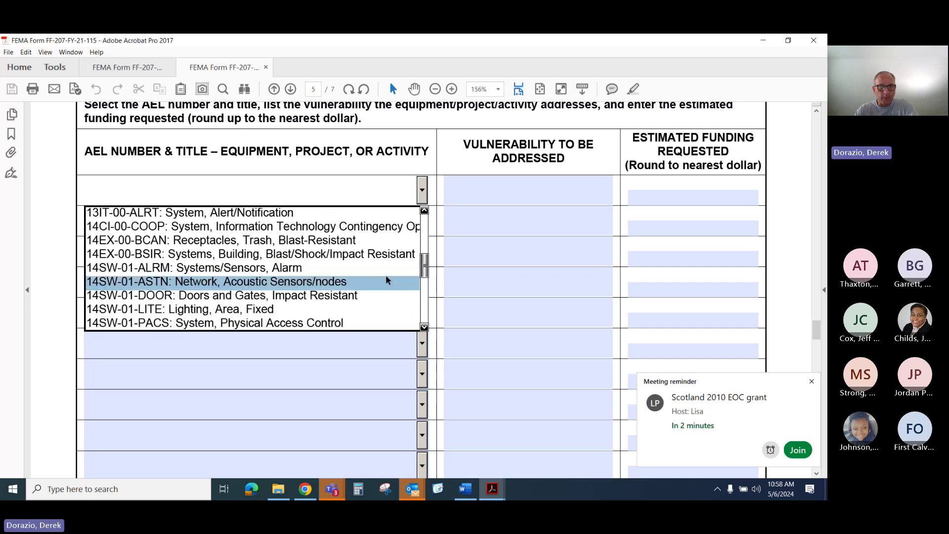
click(229, 315)
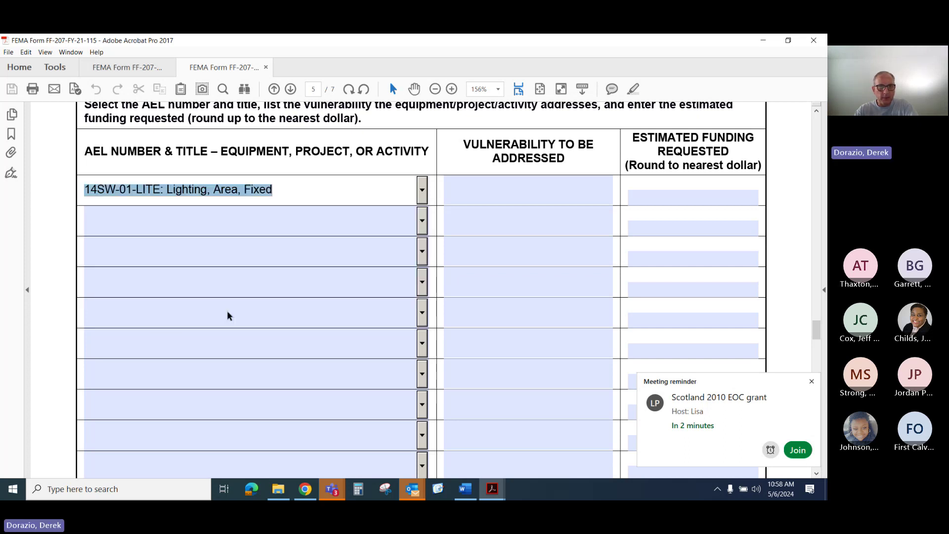
- Copy only the AEL number "14SW-01-LITE" from the first row of the funding table
click(87, 187)
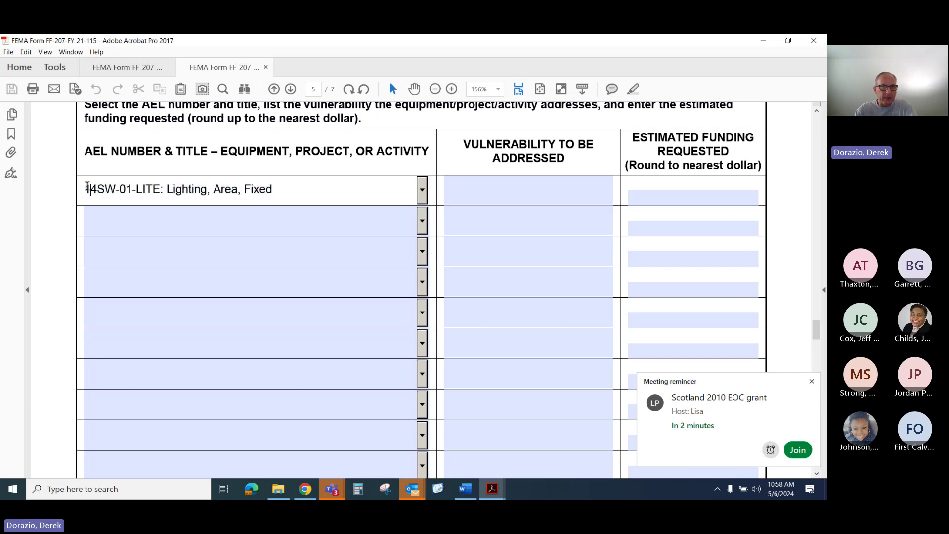
drag(107, 190, 134, 192)
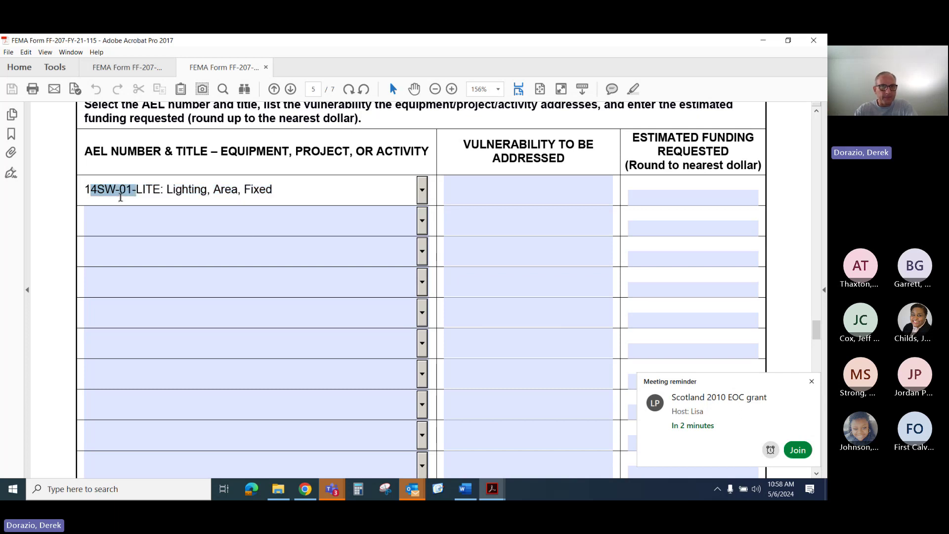
click(85, 190)
drag(85, 190, 161, 193)
right_click(153, 194)
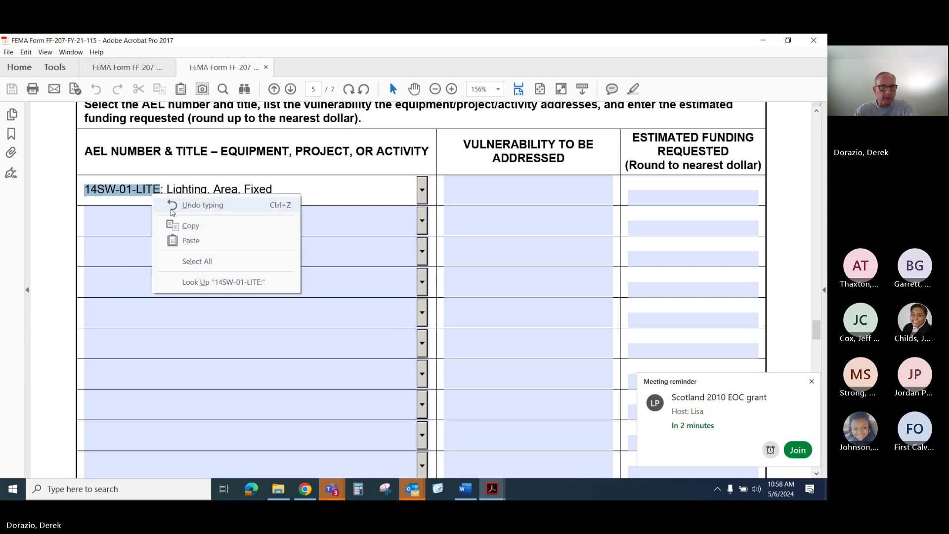
click(187, 226)
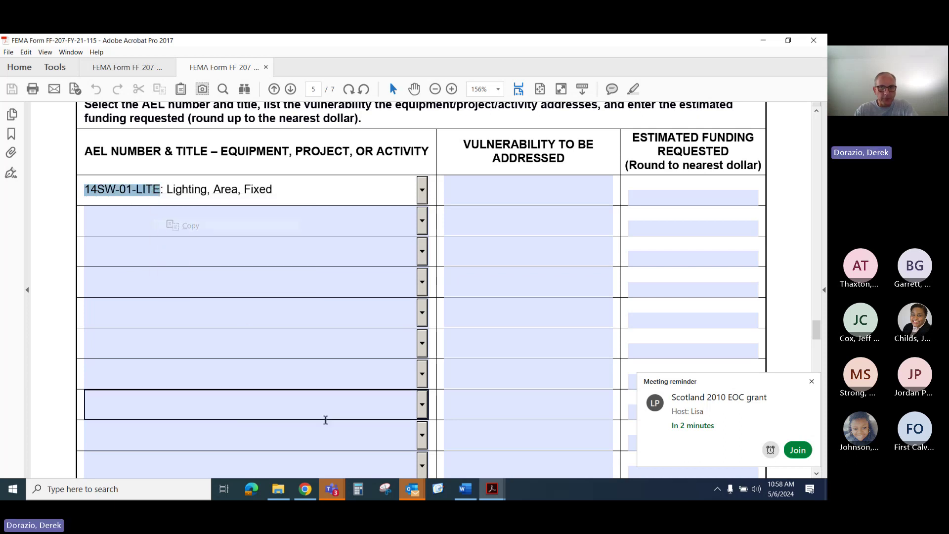
- Switch to the grant application in Chrome and paste 14SW-01-LITE as the budget line's AEL number
click(309, 490)
click(291, 365)
key(ctrl+v)
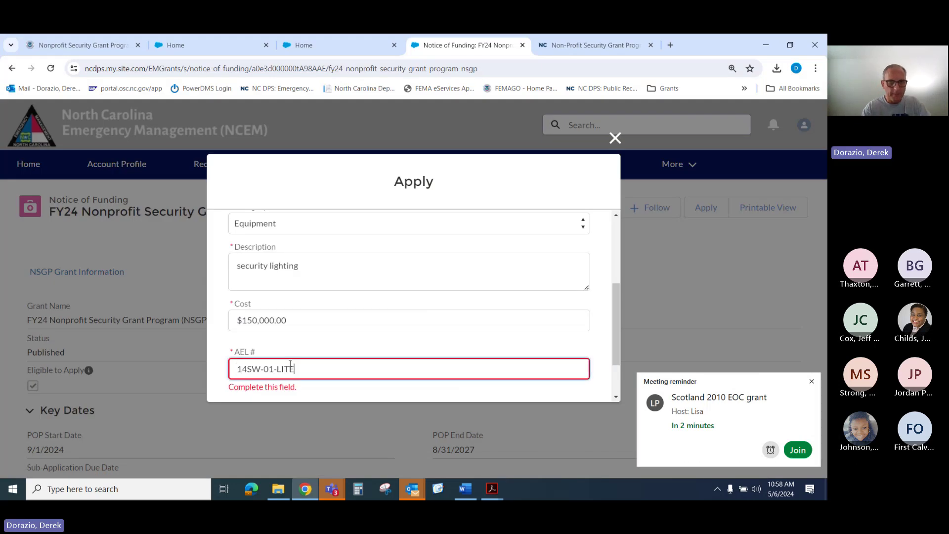
click(373, 347)
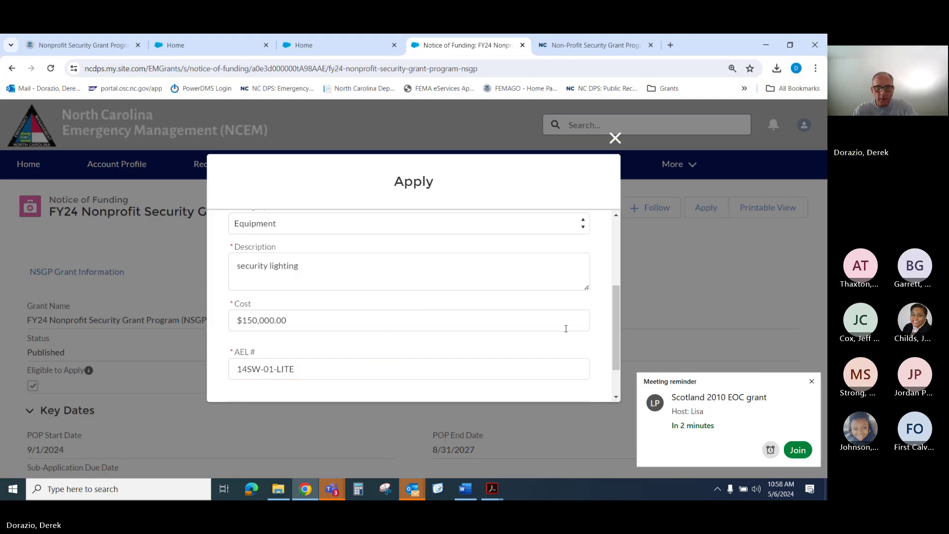
- Review the completed budget line, save it, and decline creating an additional budget line
drag(616, 313, 618, 279)
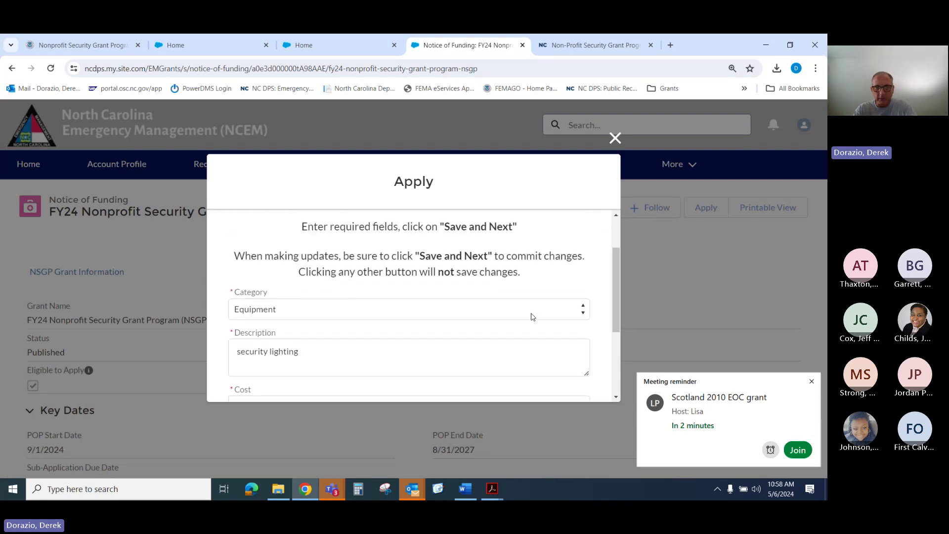
drag(615, 301, 616, 376)
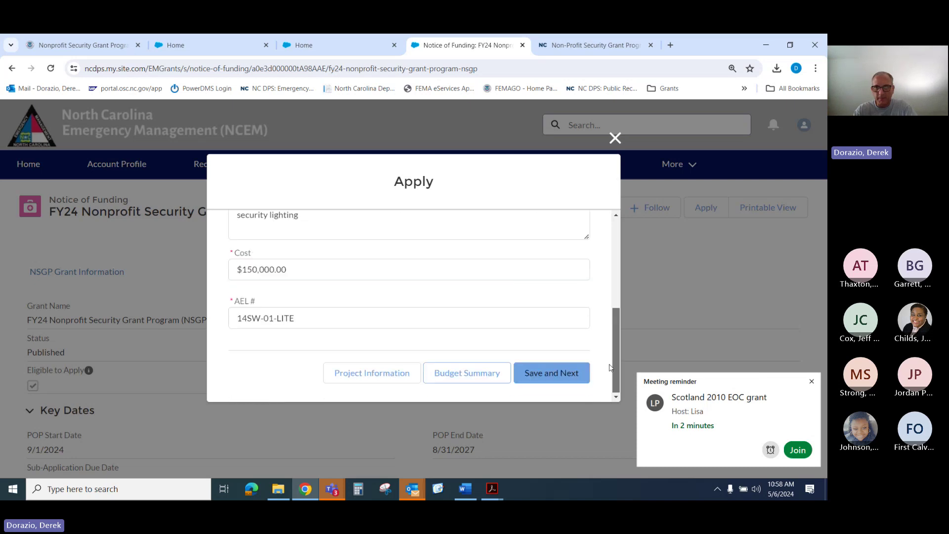
click(551, 378)
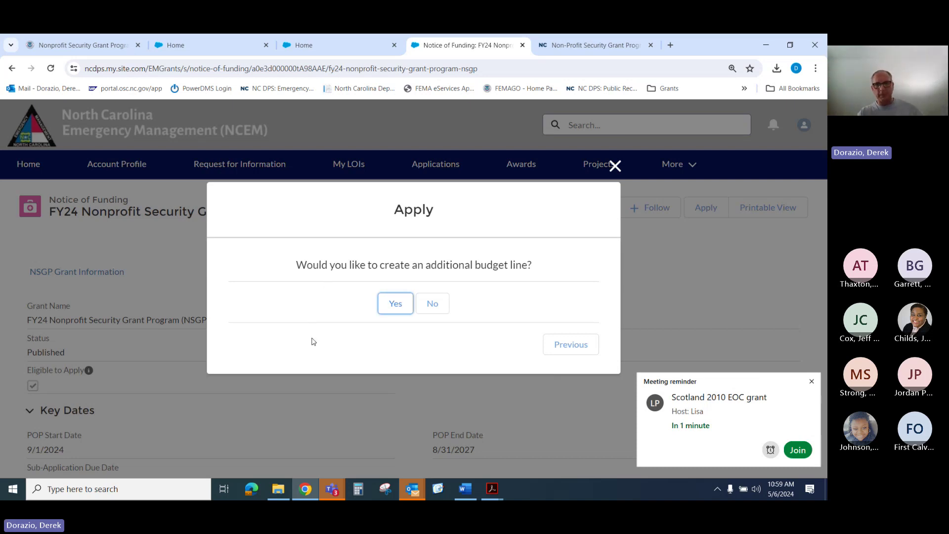
click(432, 304)
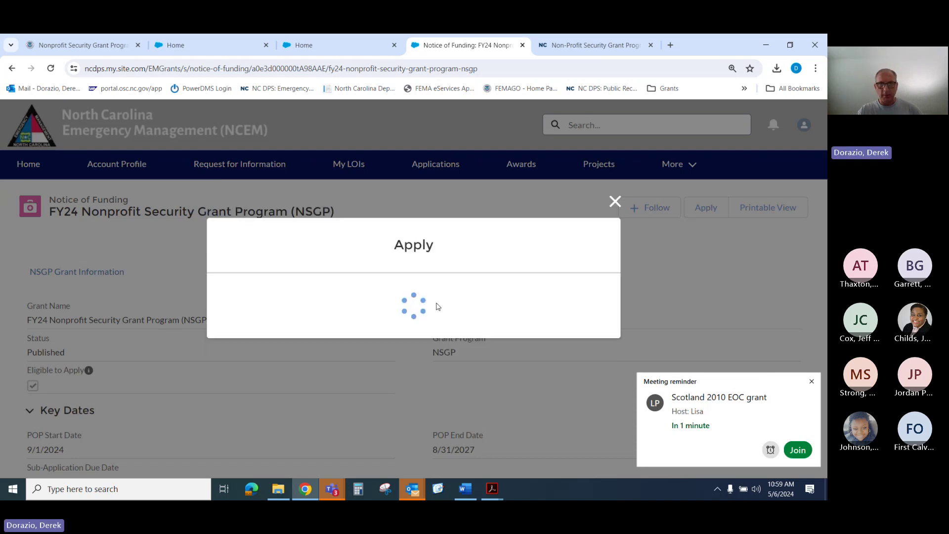
- Review the budget lines, mark the budget as finished, and continue past the required documents list
scroll(565, 296, down, 3)
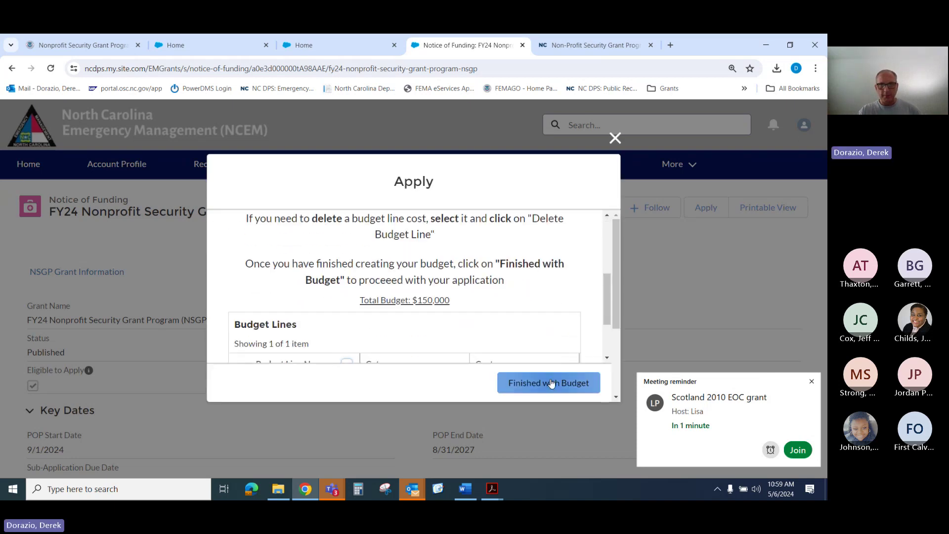
scroll(544, 346, down, 3)
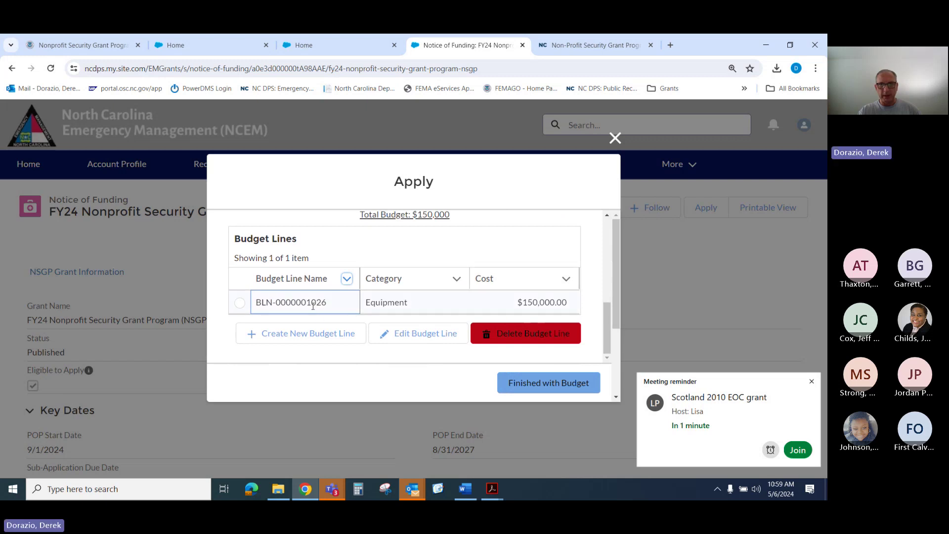
scroll(445, 317, up, 1)
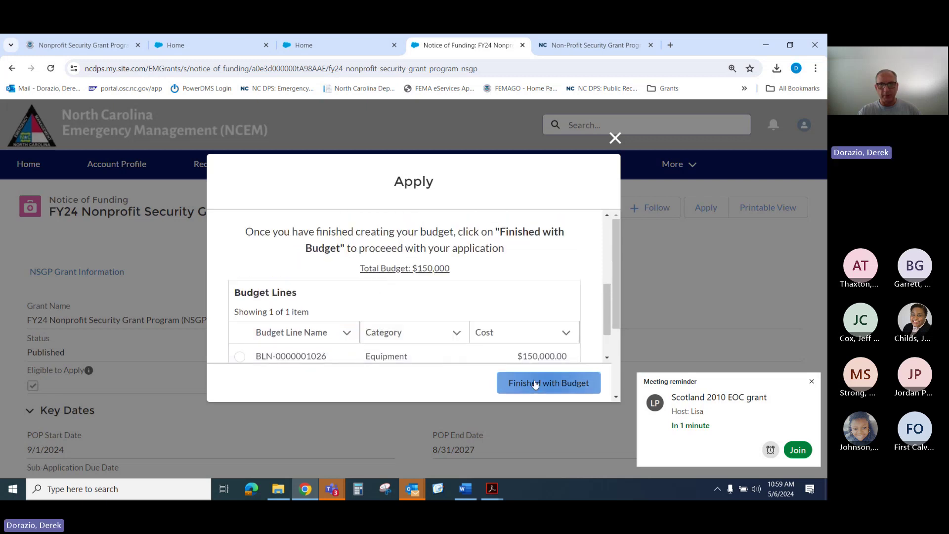
click(539, 322)
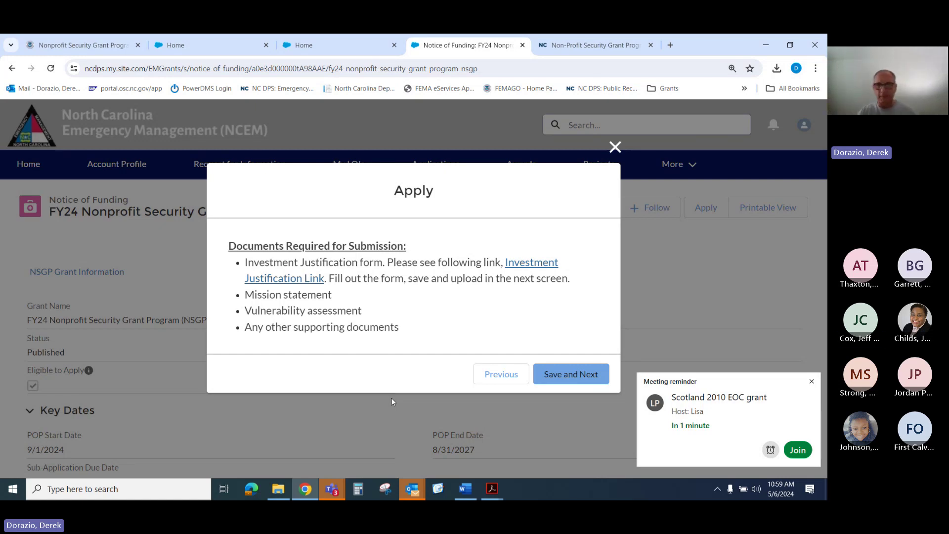
click(585, 377)
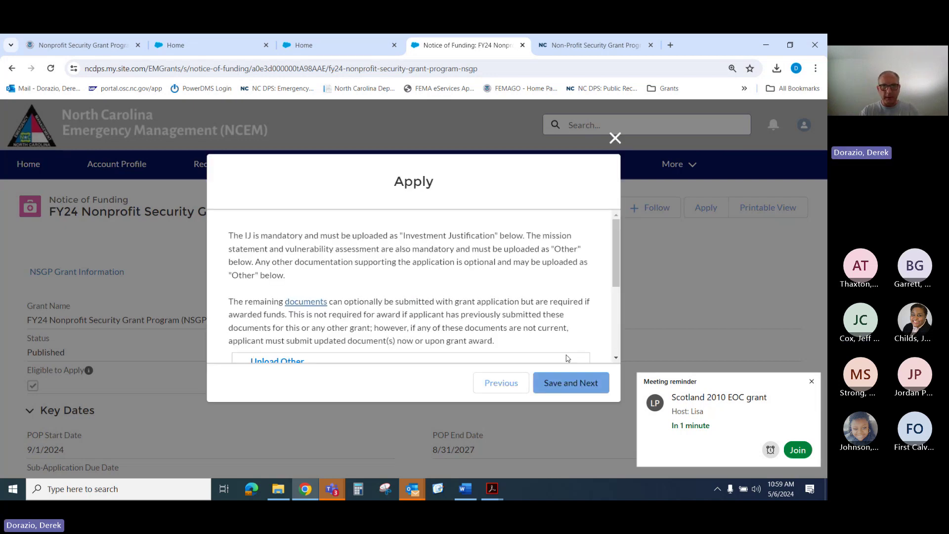
- Upload "fema_fy-2024-nsgp-investment-justification (4)" from Downloads as the Investment Justification document
scroll(534, 310, down, 3)
scroll(536, 304, down, 1)
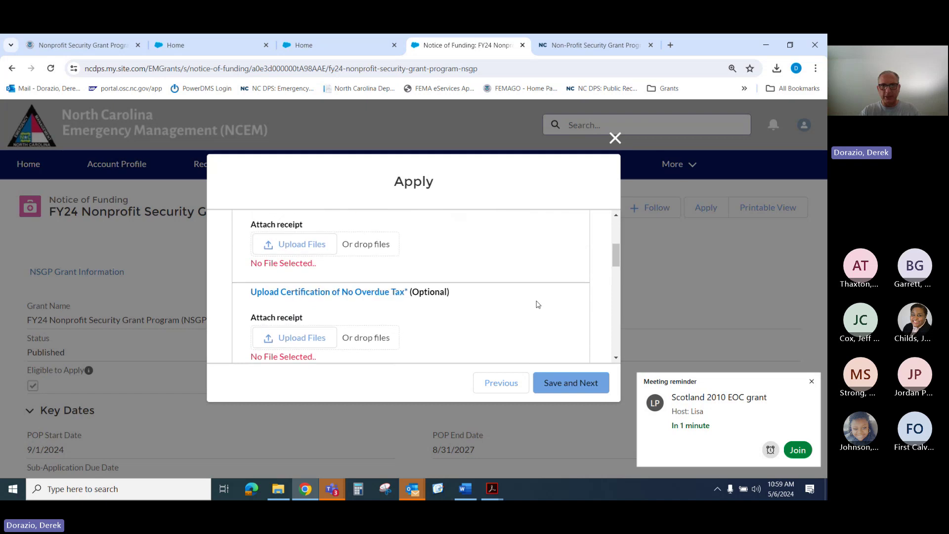
scroll(536, 304, up, 1)
click(315, 300)
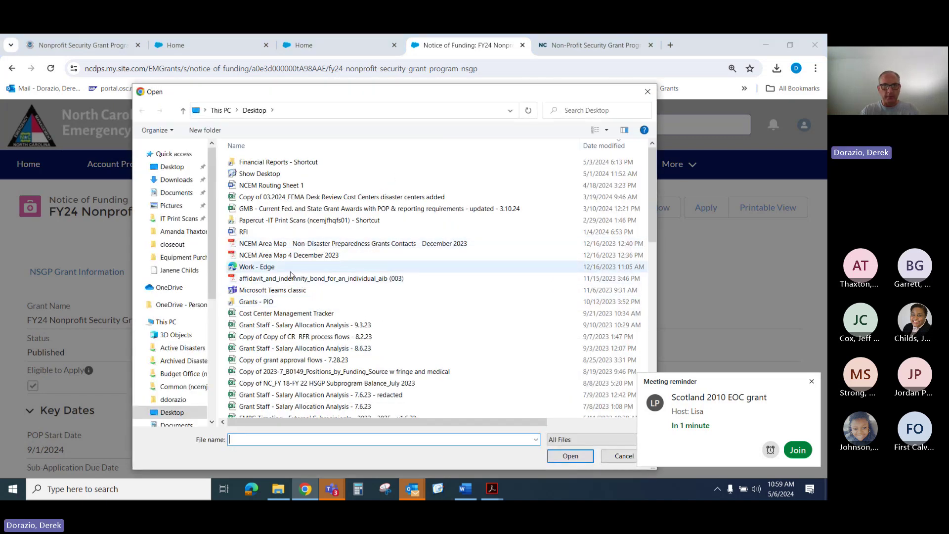
click(159, 180)
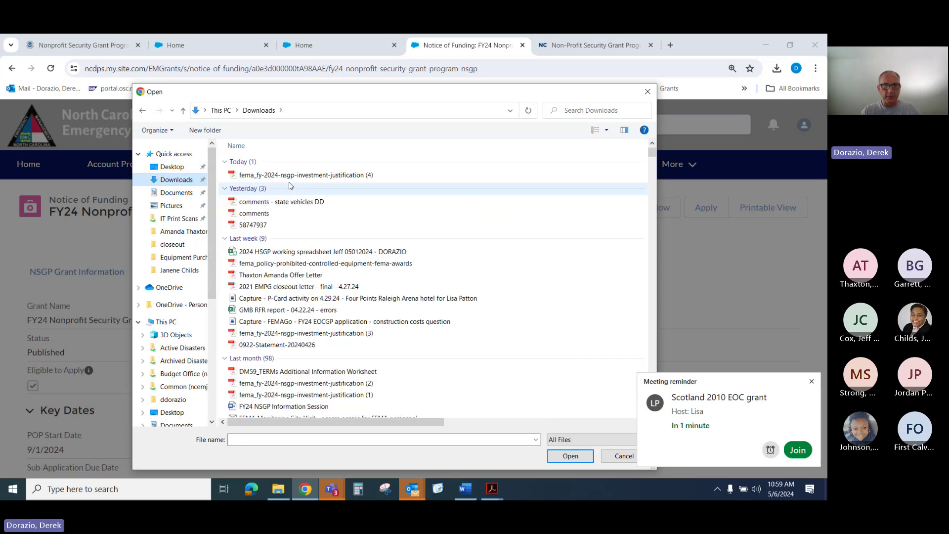
click(296, 175)
click(570, 456)
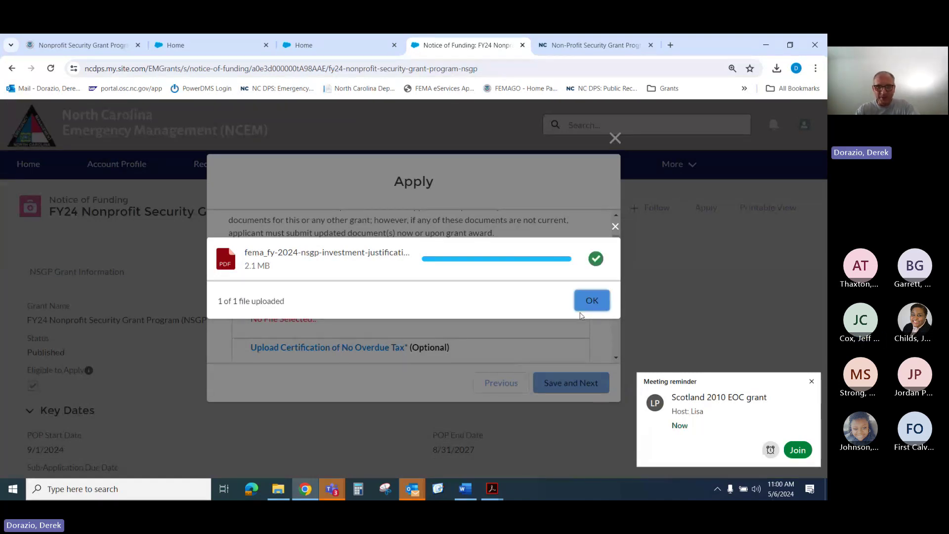
click(591, 303)
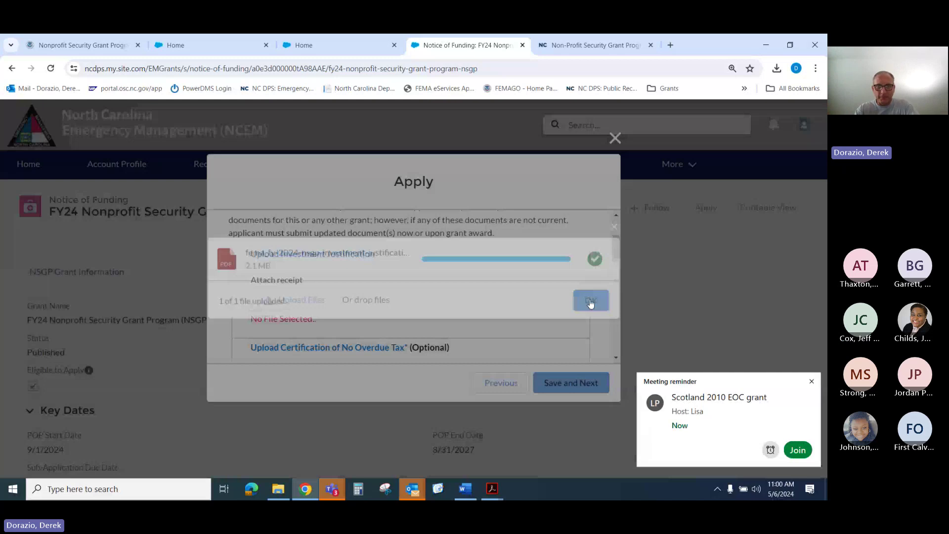
- Set the other document's file name to "Mission statement" and dismiss all meeting reminders that interrupt
scroll(575, 302, down, 10)
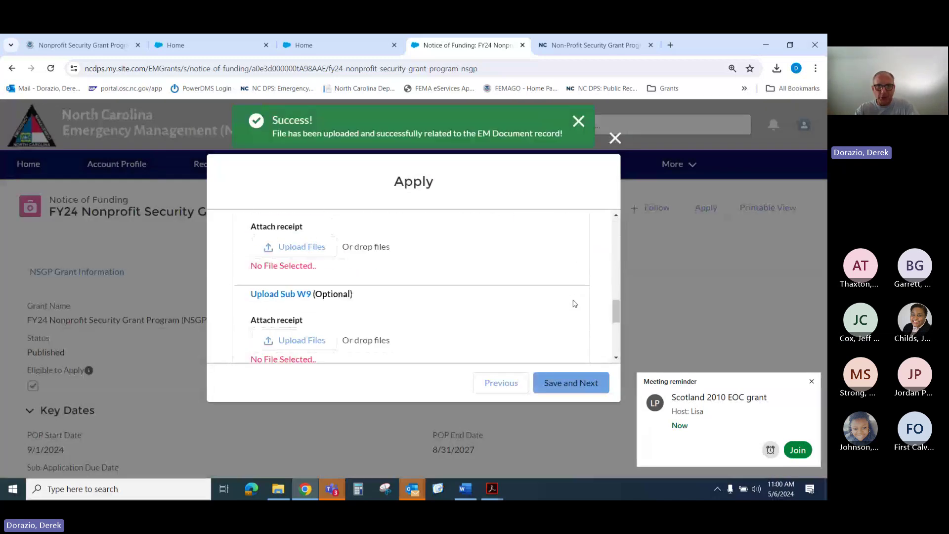
scroll(573, 303, down, 5)
scroll(572, 303, up, 1)
scroll(544, 306, down, 1)
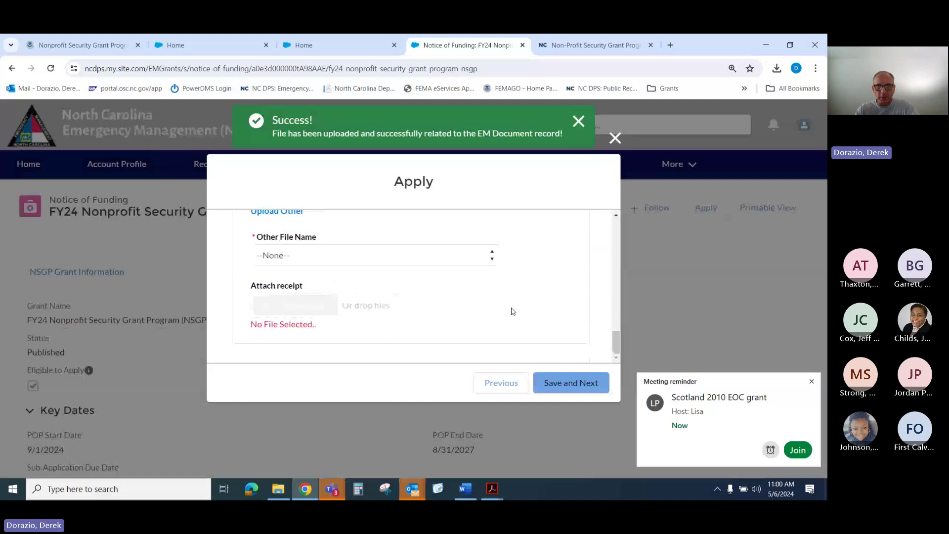
click(498, 259)
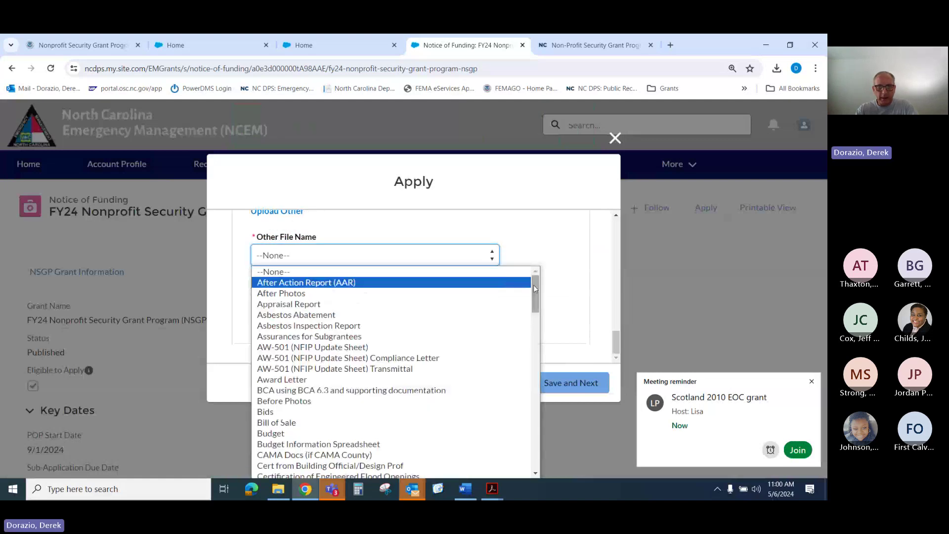
drag(533, 285, 534, 363)
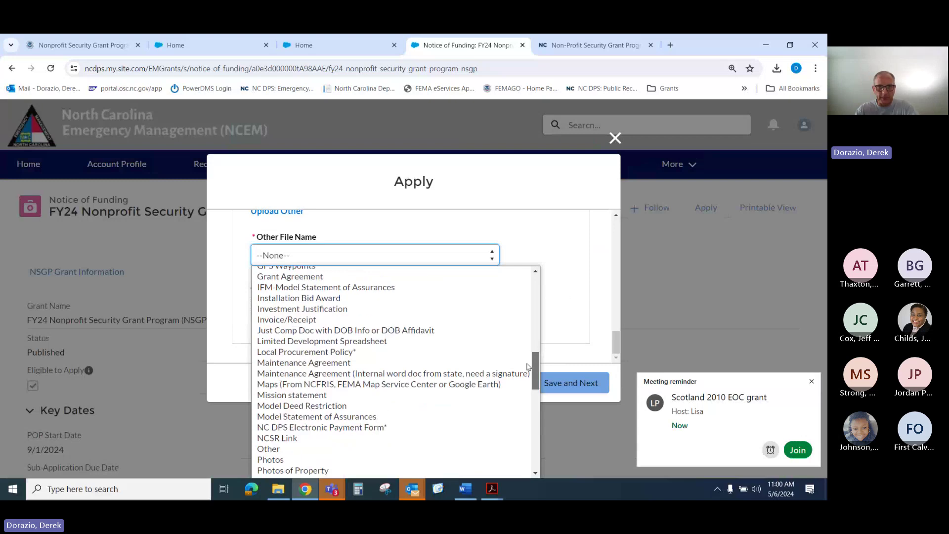
click(292, 395)
click(230, 208)
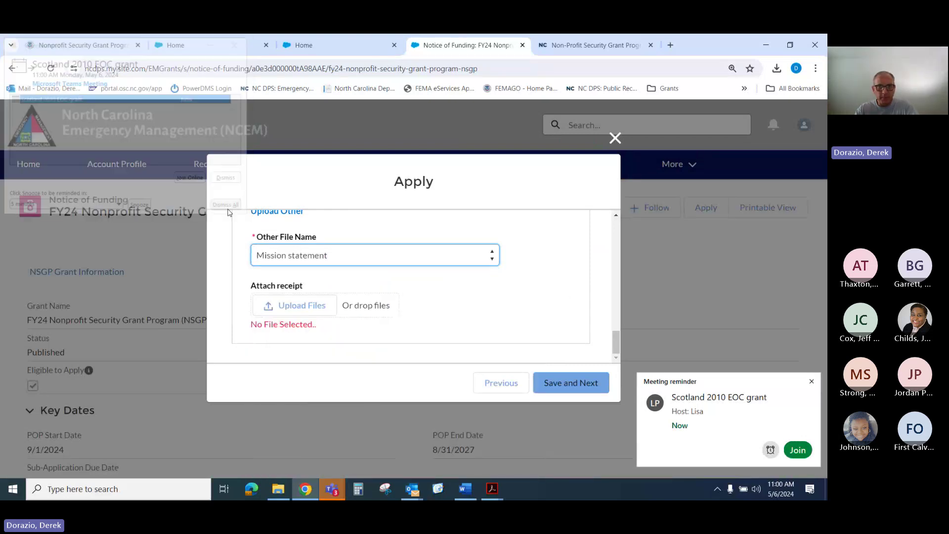
- Upload the "comments" PDF from Downloads as the mission statement file
click(279, 305)
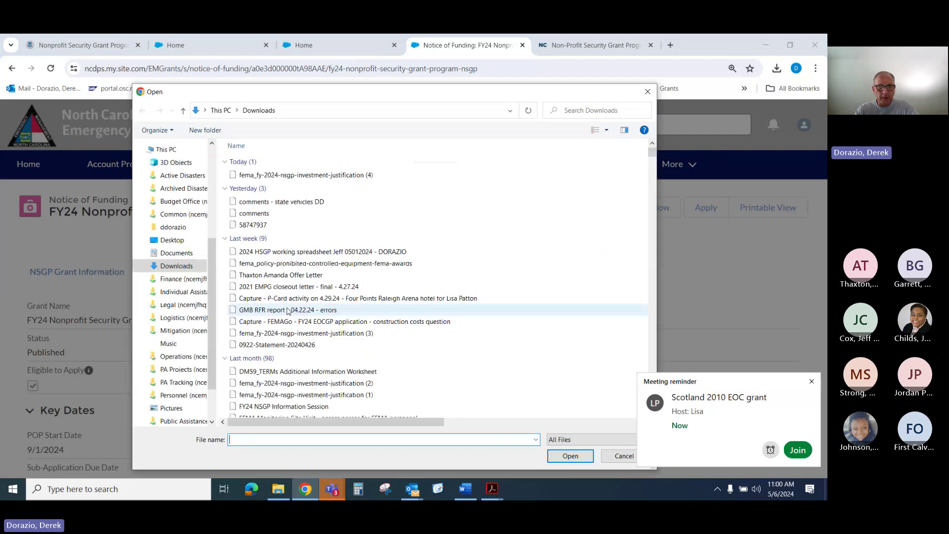
click(252, 212)
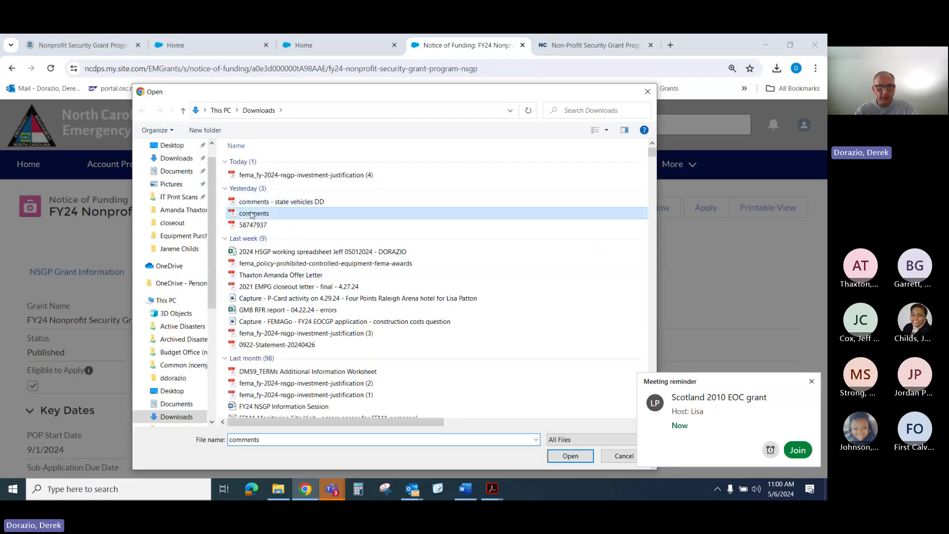
click(570, 456)
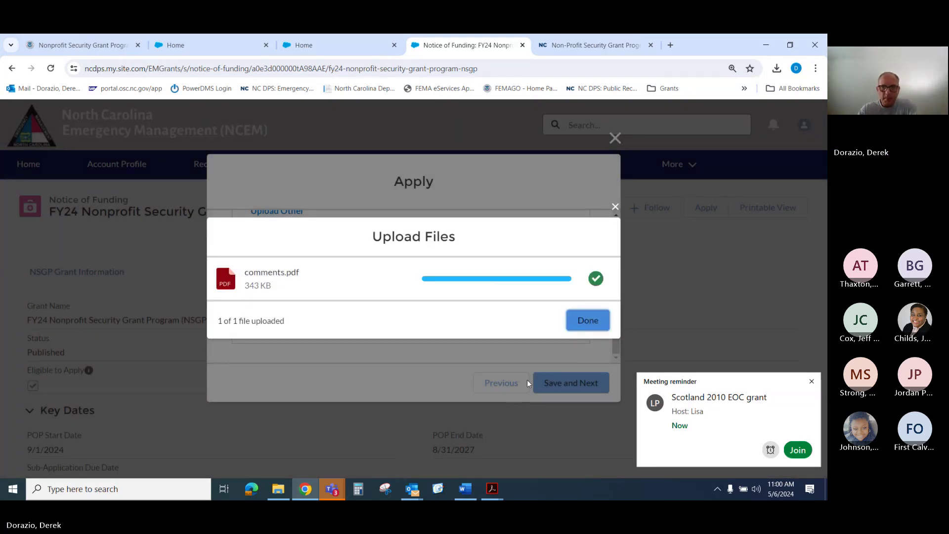
click(577, 326)
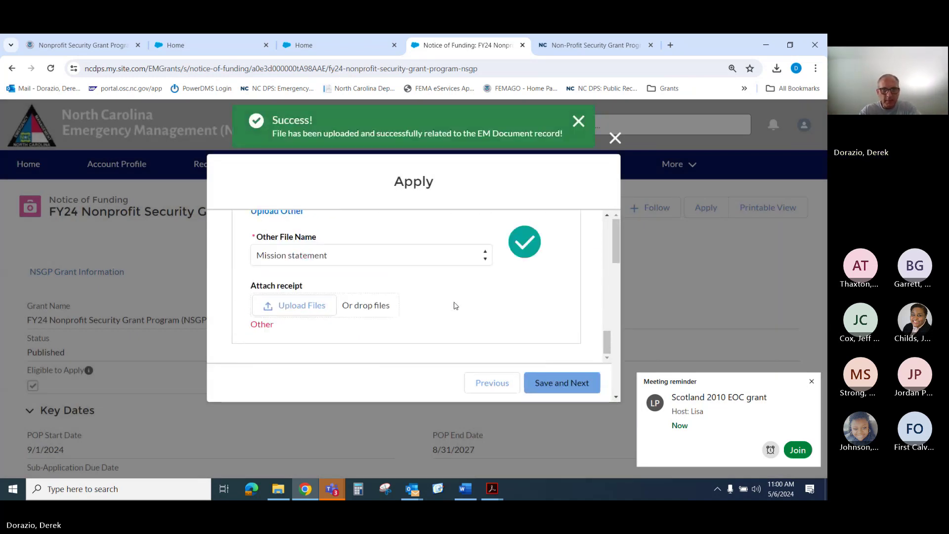
- Set the other document's file name to "Vulnerability assessment"
click(487, 260)
scroll(431, 356, down, 4)
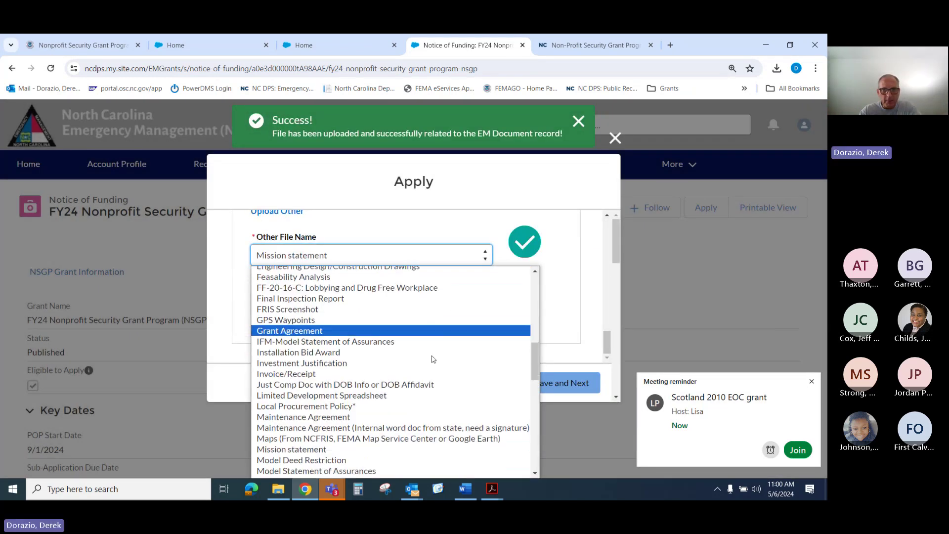
scroll(432, 359, down, 15)
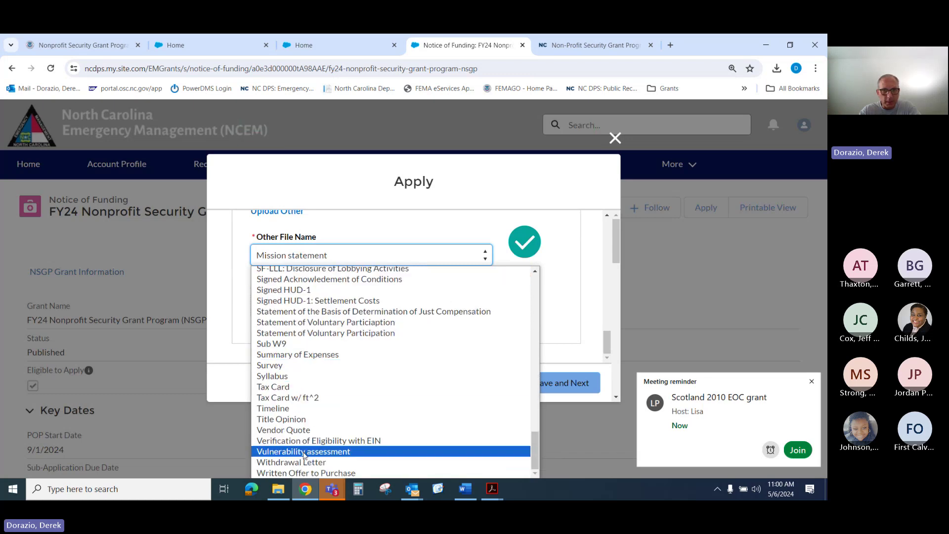
click(305, 452)
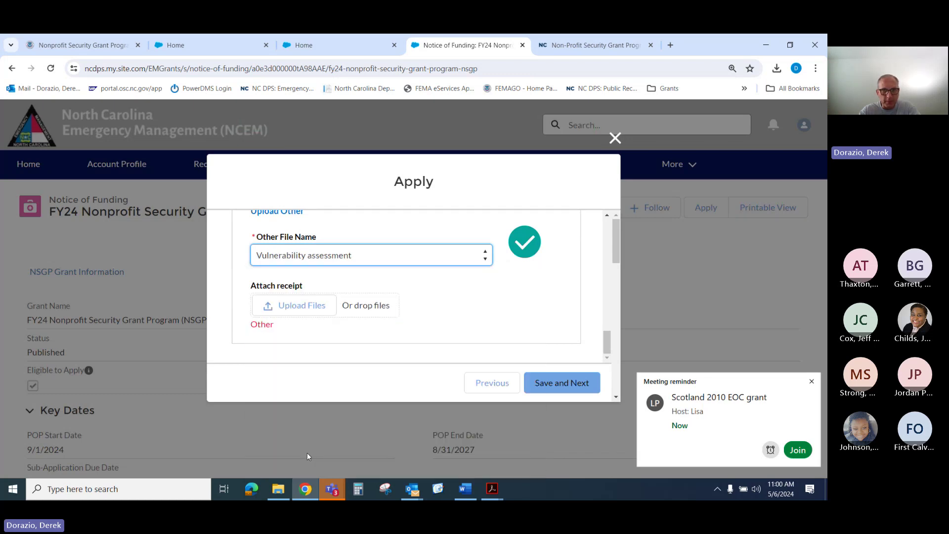
- Upload the 4.29.24 P-Card activity capture from Downloads as the vulnerability assessment, and continue to the certifications
click(302, 310)
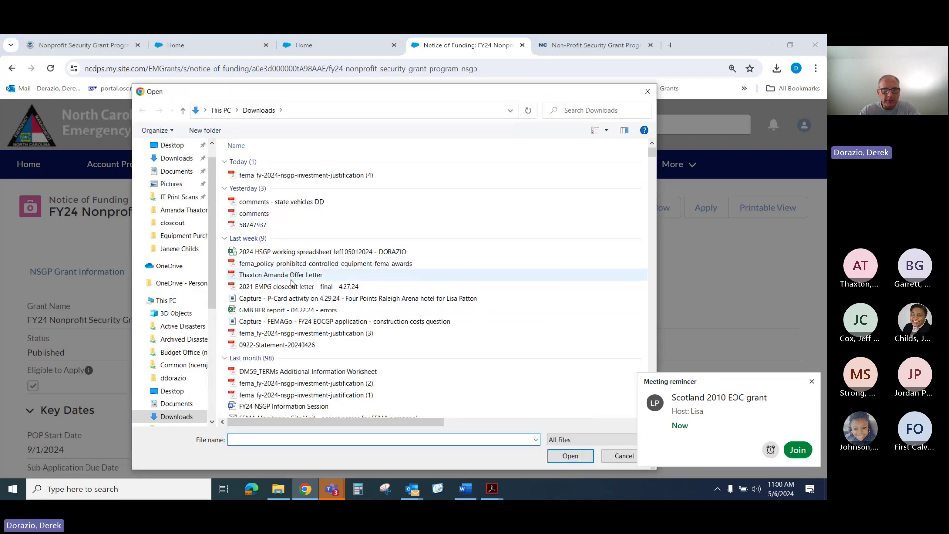
click(293, 298)
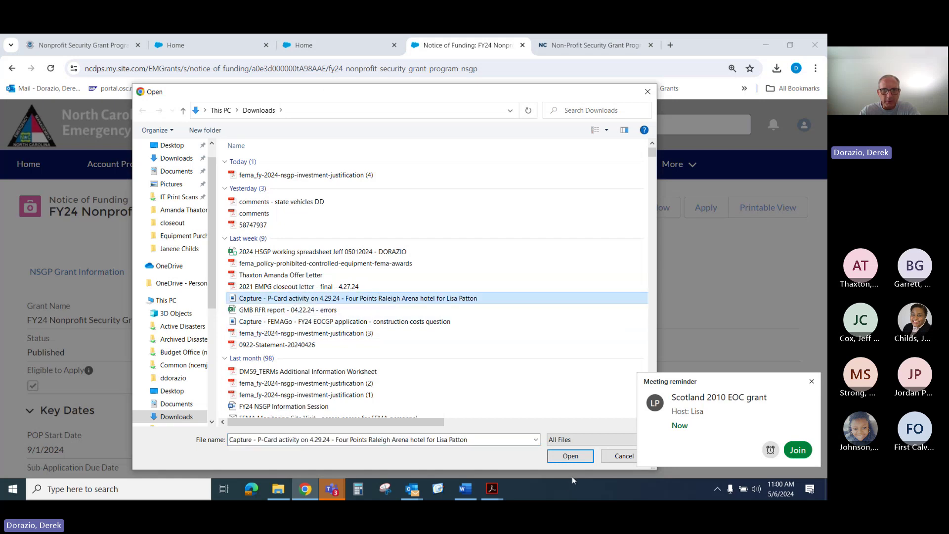
click(571, 456)
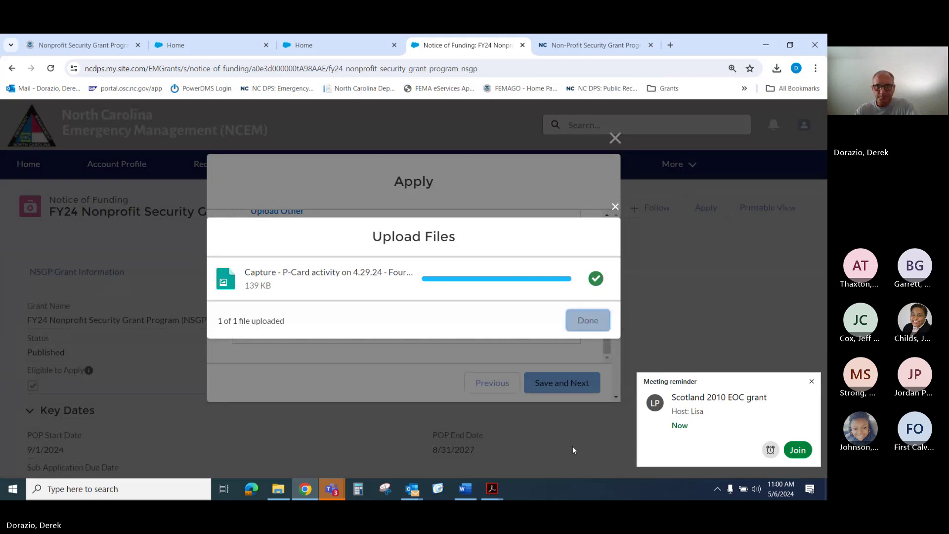
click(588, 321)
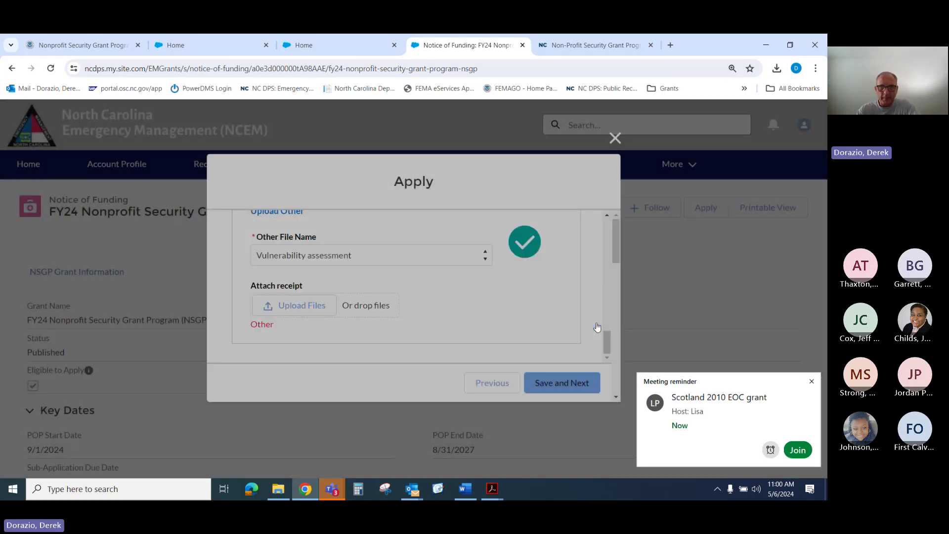
mouse_move(608, 348)
mouse_down()
mouse_move(608, 239)
mouse_move(606, 331)
mouse_up()
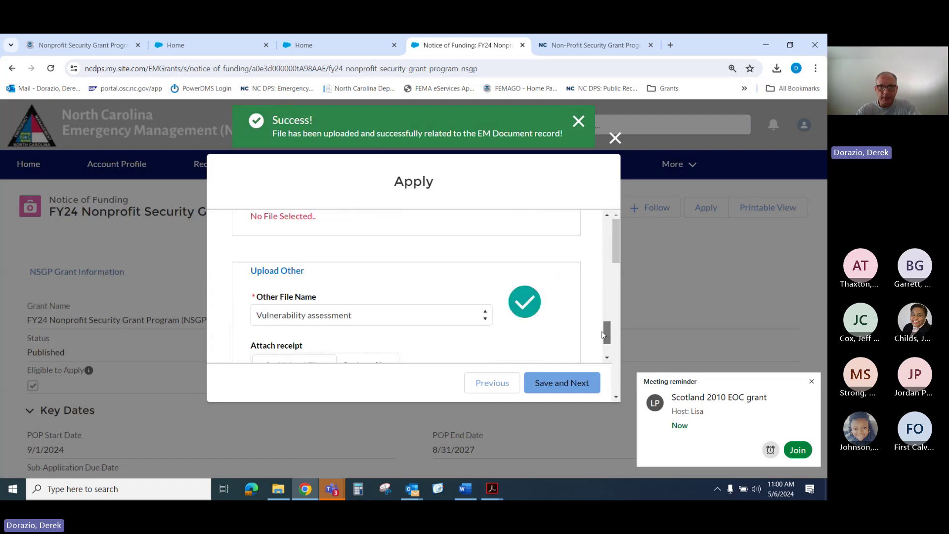
click(567, 381)
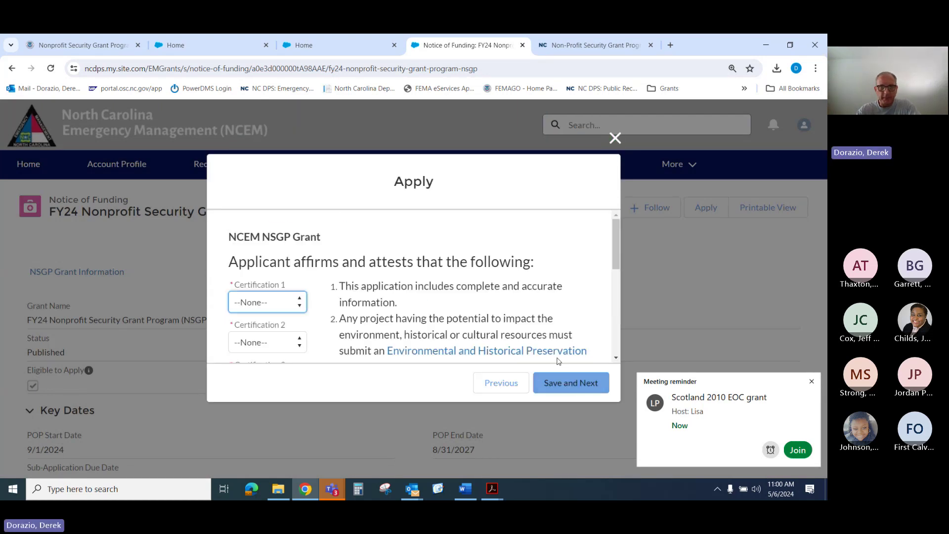
- Look through the applicant attestations and set Certifications 1, 2 and 3 to Yes
scroll(393, 305, down, 5)
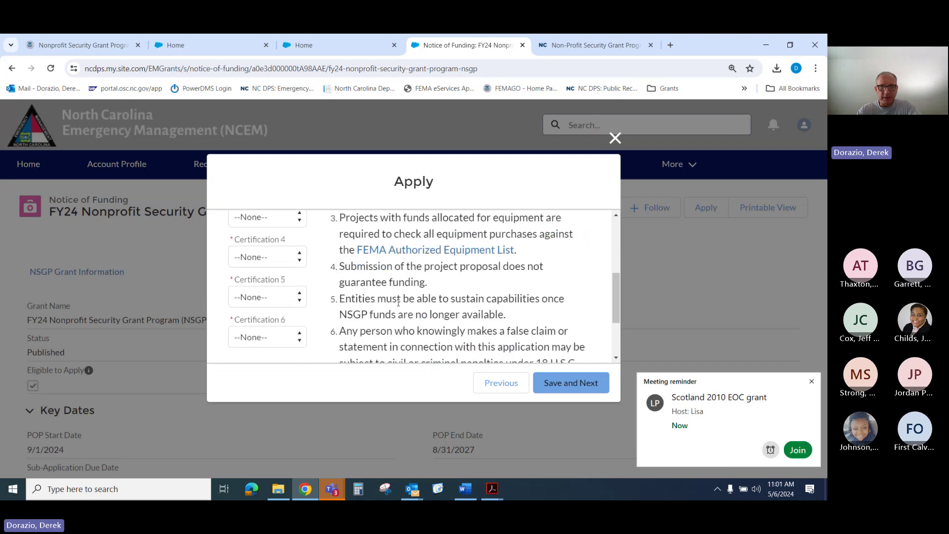
scroll(400, 303, up, 3)
scroll(399, 304, up, 4)
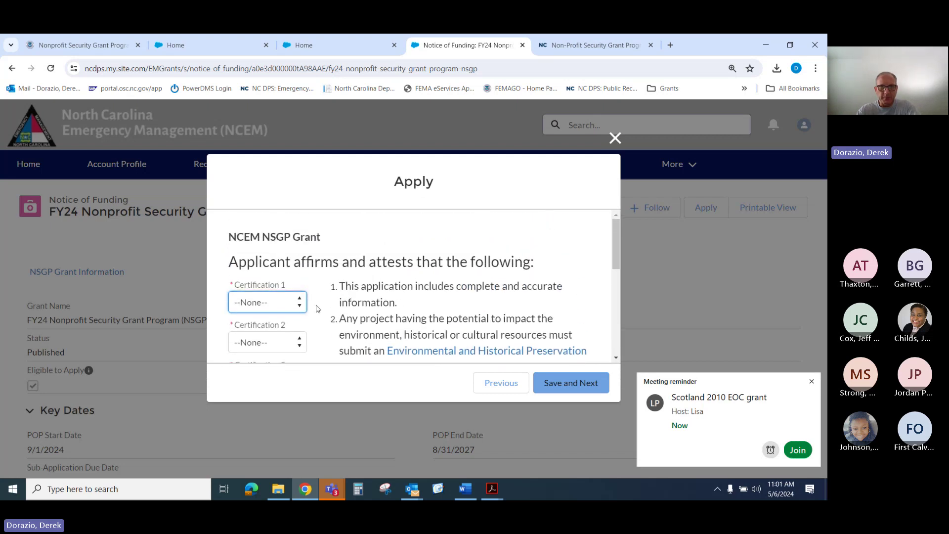
click(301, 302)
click(267, 330)
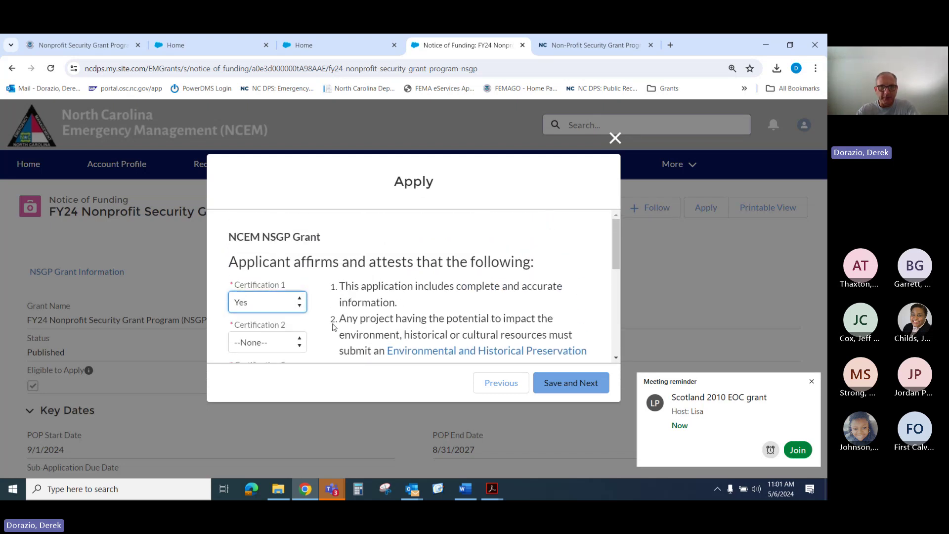
scroll(299, 297, down, 1)
click(300, 292)
click(257, 315)
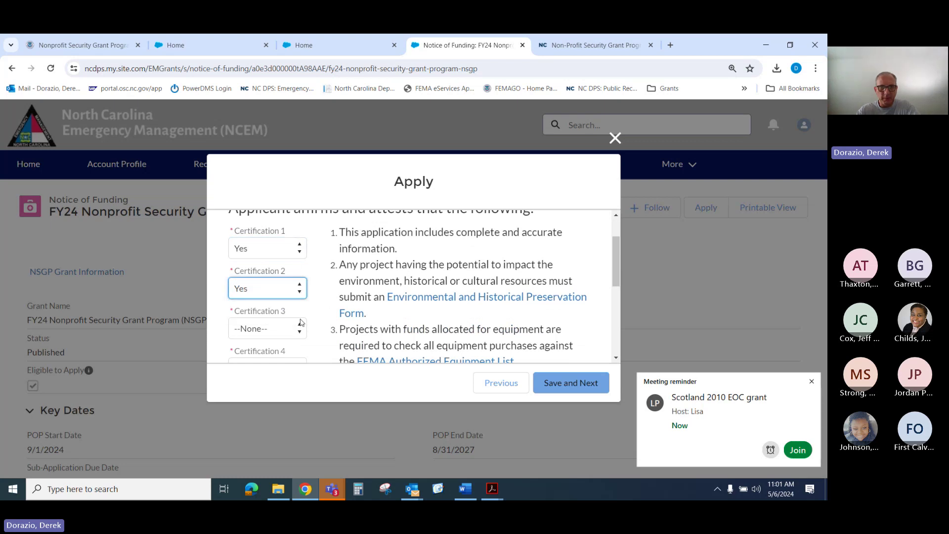
click(300, 329)
click(276, 357)
- Set Certifications 4, 5 and 6 to Yes
scroll(311, 304, down, 2)
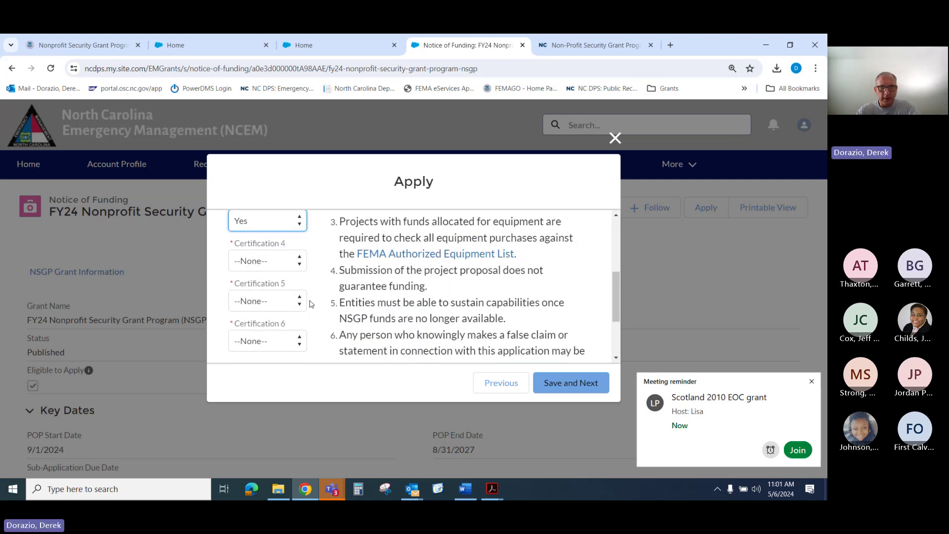
click(299, 267)
click(300, 288)
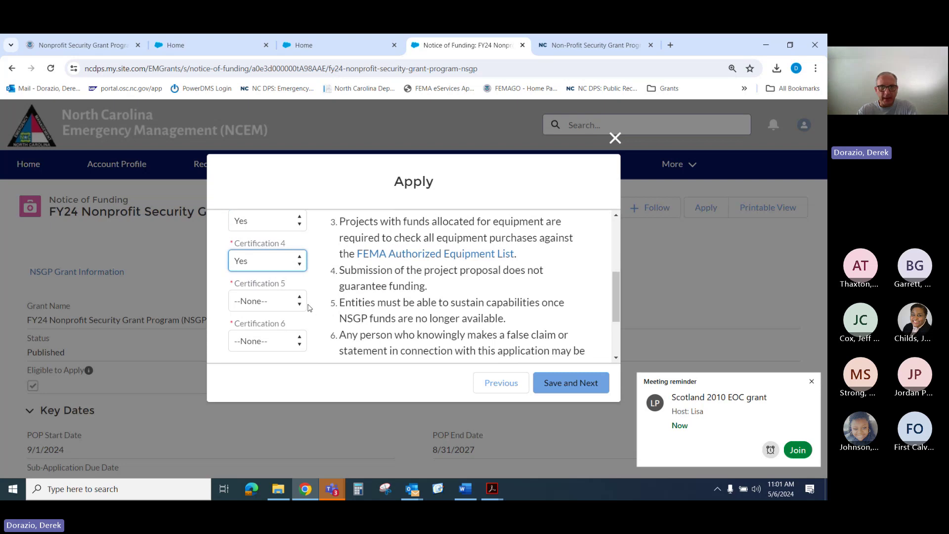
click(300, 305)
click(285, 328)
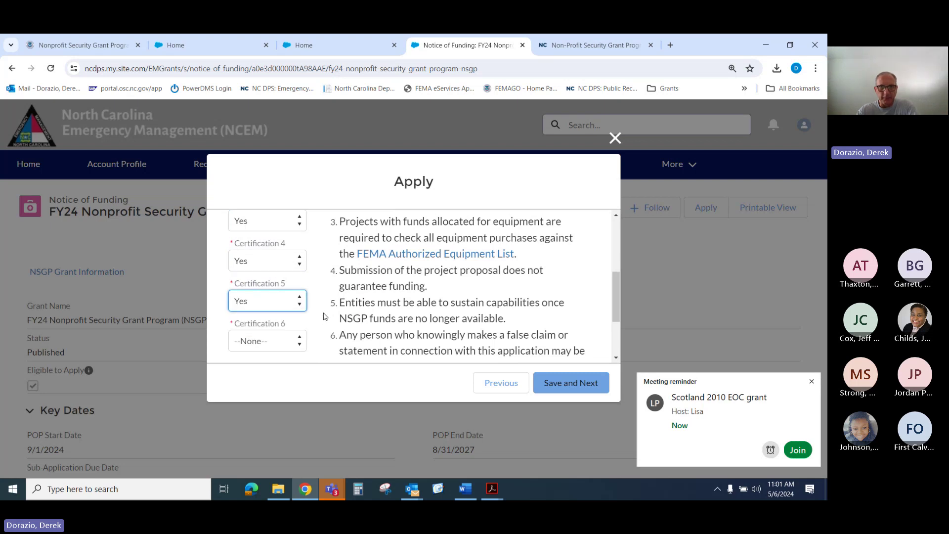
scroll(323, 322, down, 1)
scroll(324, 320, down, 1)
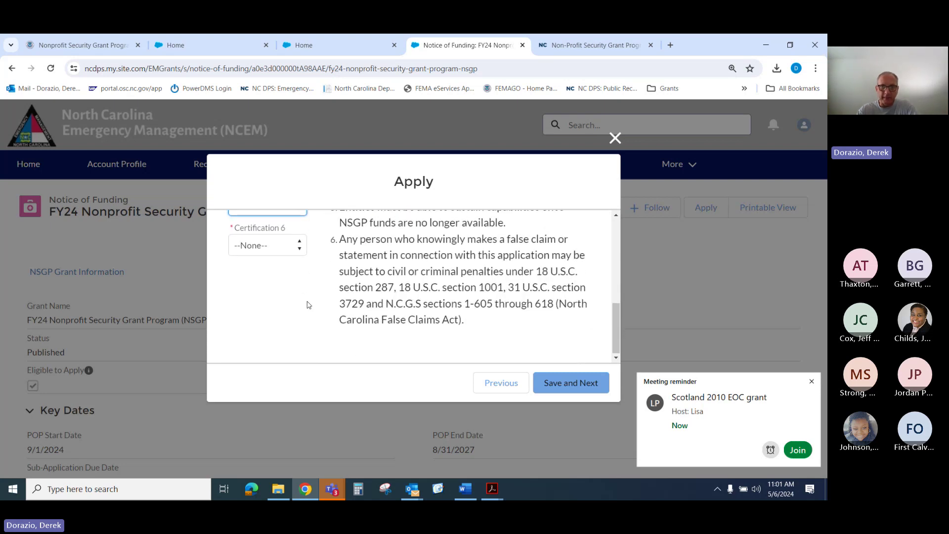
click(300, 247)
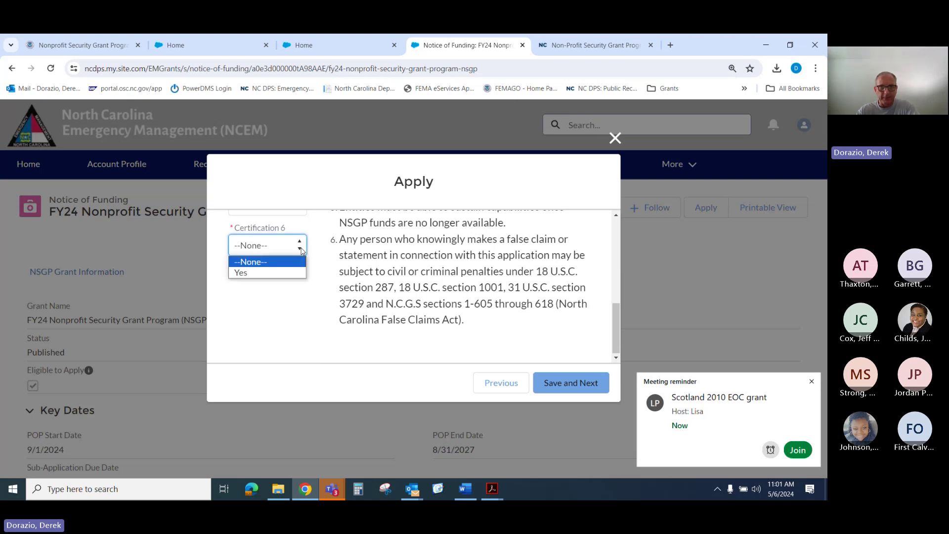
click(285, 273)
- Recheck the certification answers, submit and finish the NSGP application, and open the list of all applications
scroll(327, 300, up, 1)
scroll(328, 299, up, 5)
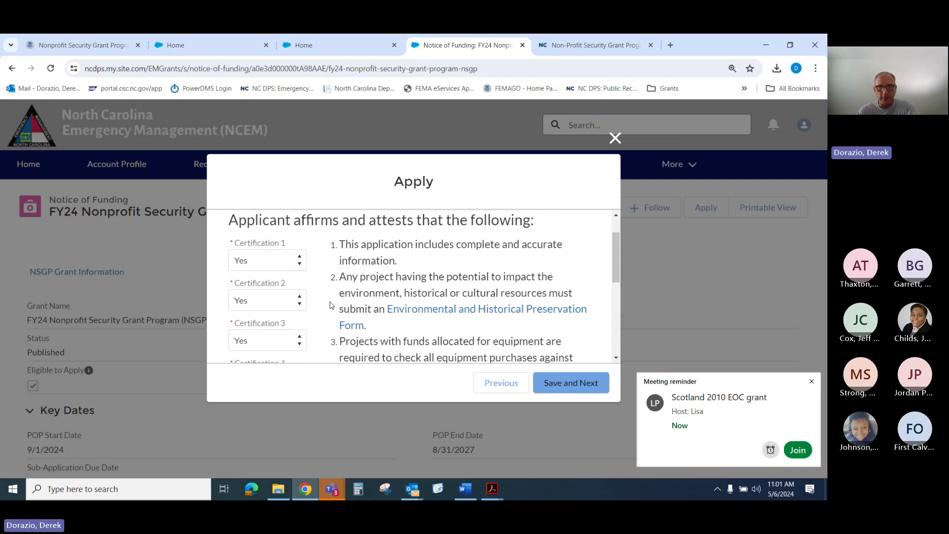
scroll(328, 300, down, 6)
click(548, 381)
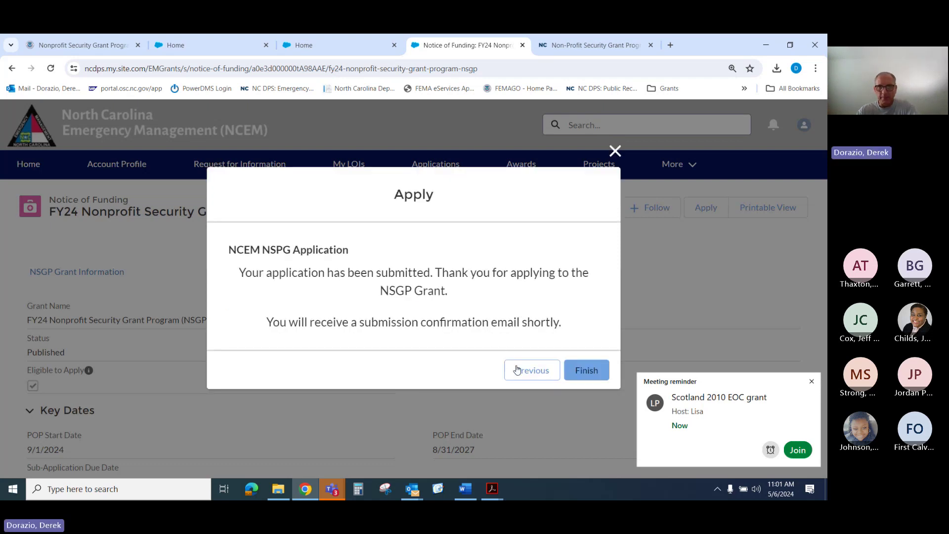
click(587, 370)
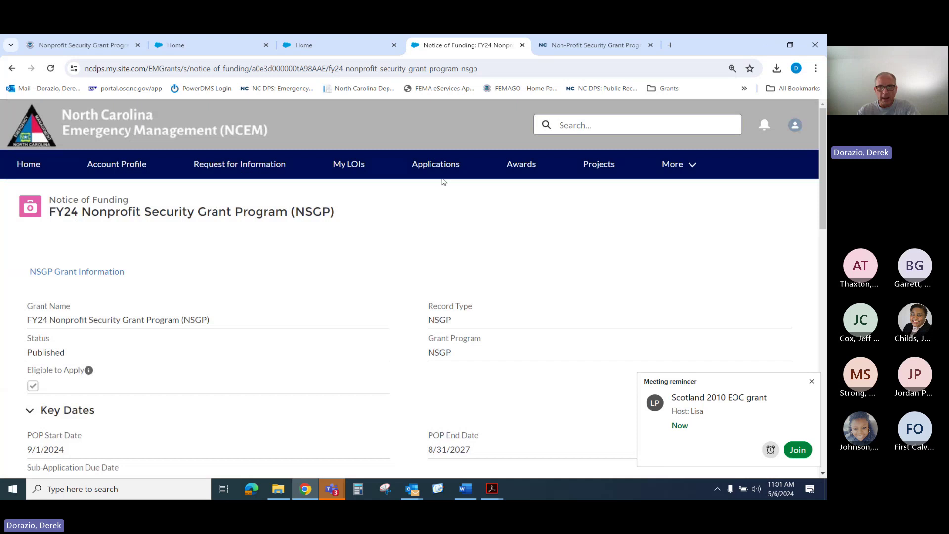
click(434, 166)
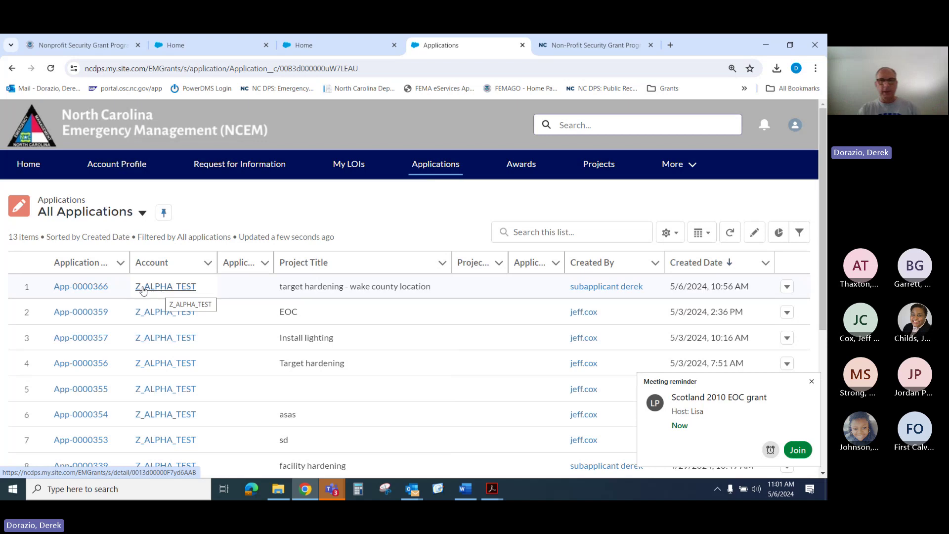
- Switch to the Teams meeting window, dismiss the meeting reminder and stop sharing the screen
mouse_move(336, 494)
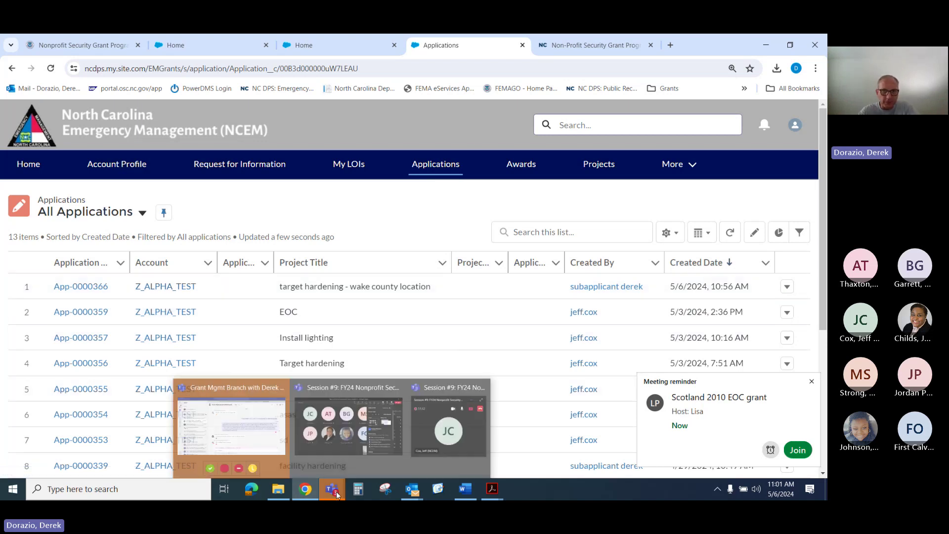
click(351, 445)
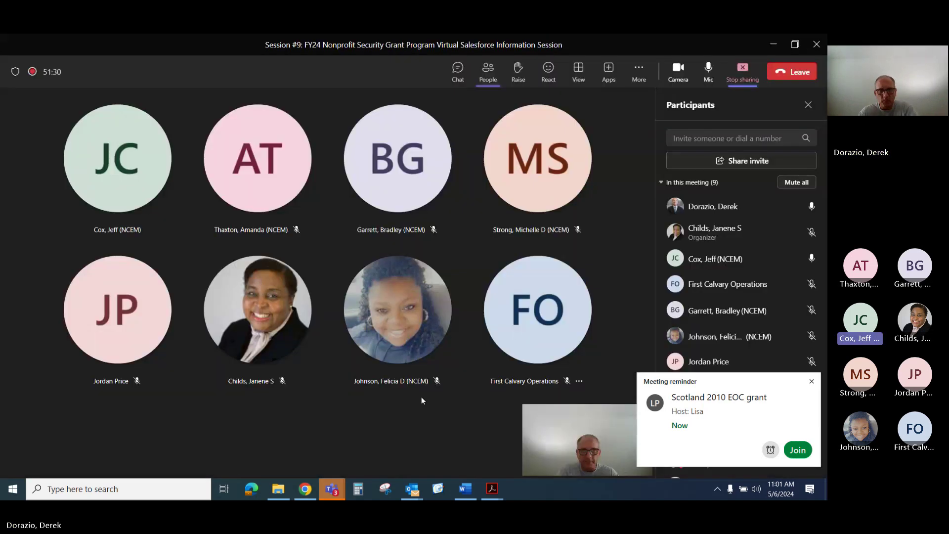
click(812, 383)
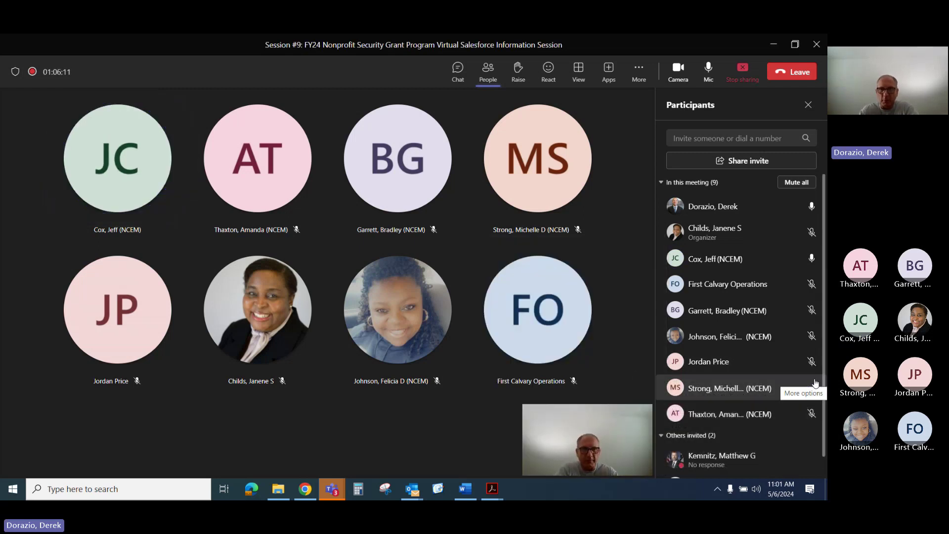
click(639, 73)
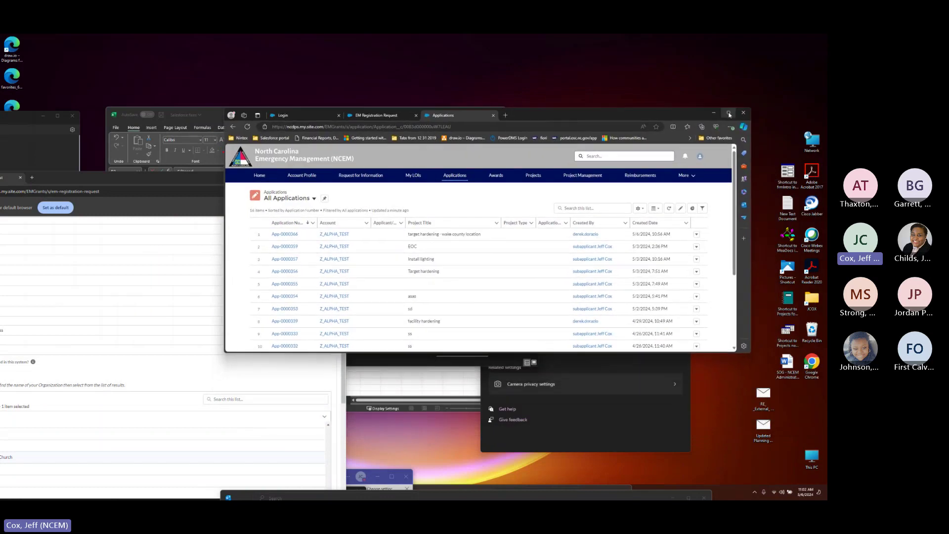
- Maximize the portal window, view the "target hardening - wake county location" application record, and return to the applications list
click(729, 115)
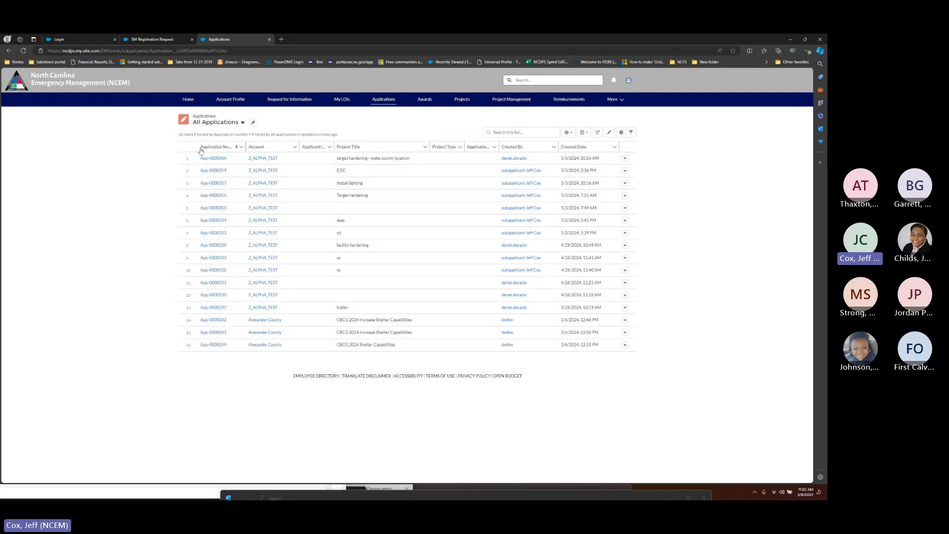
click(212, 160)
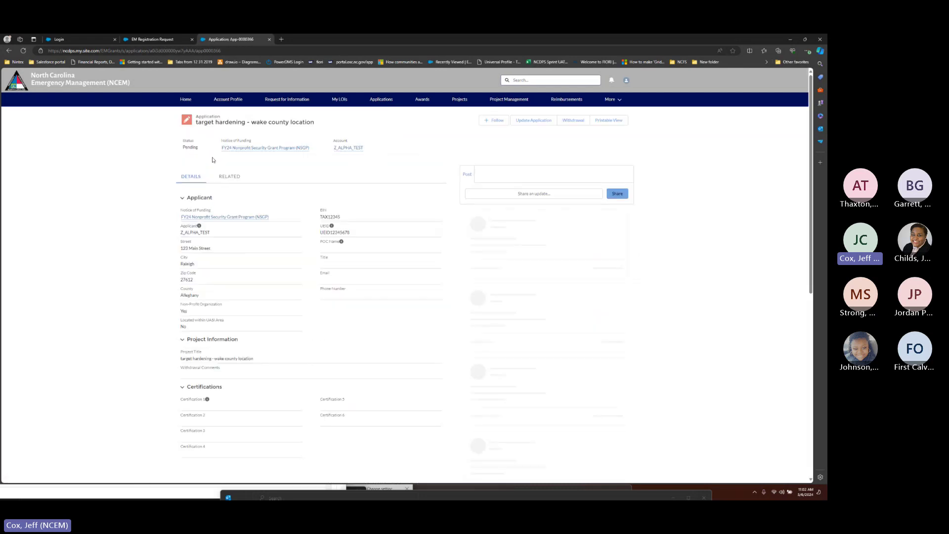
click(387, 101)
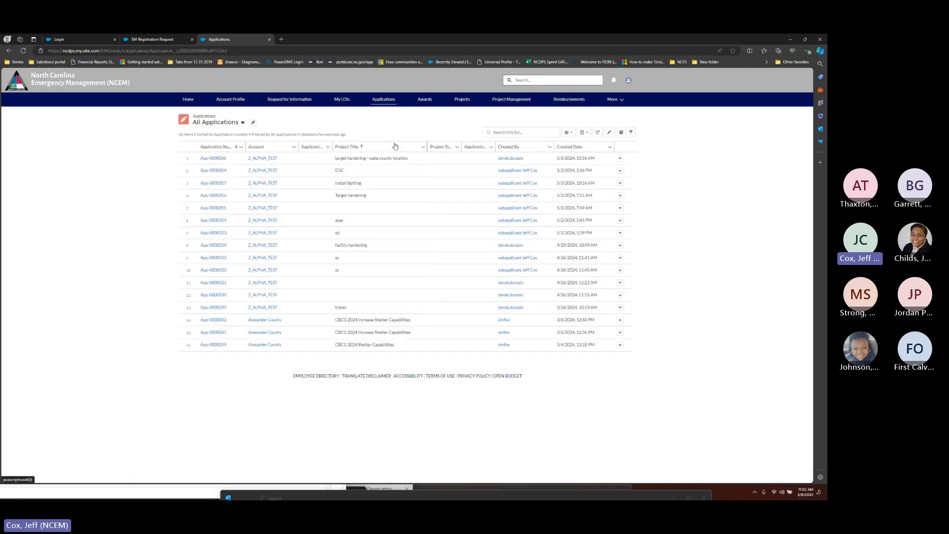